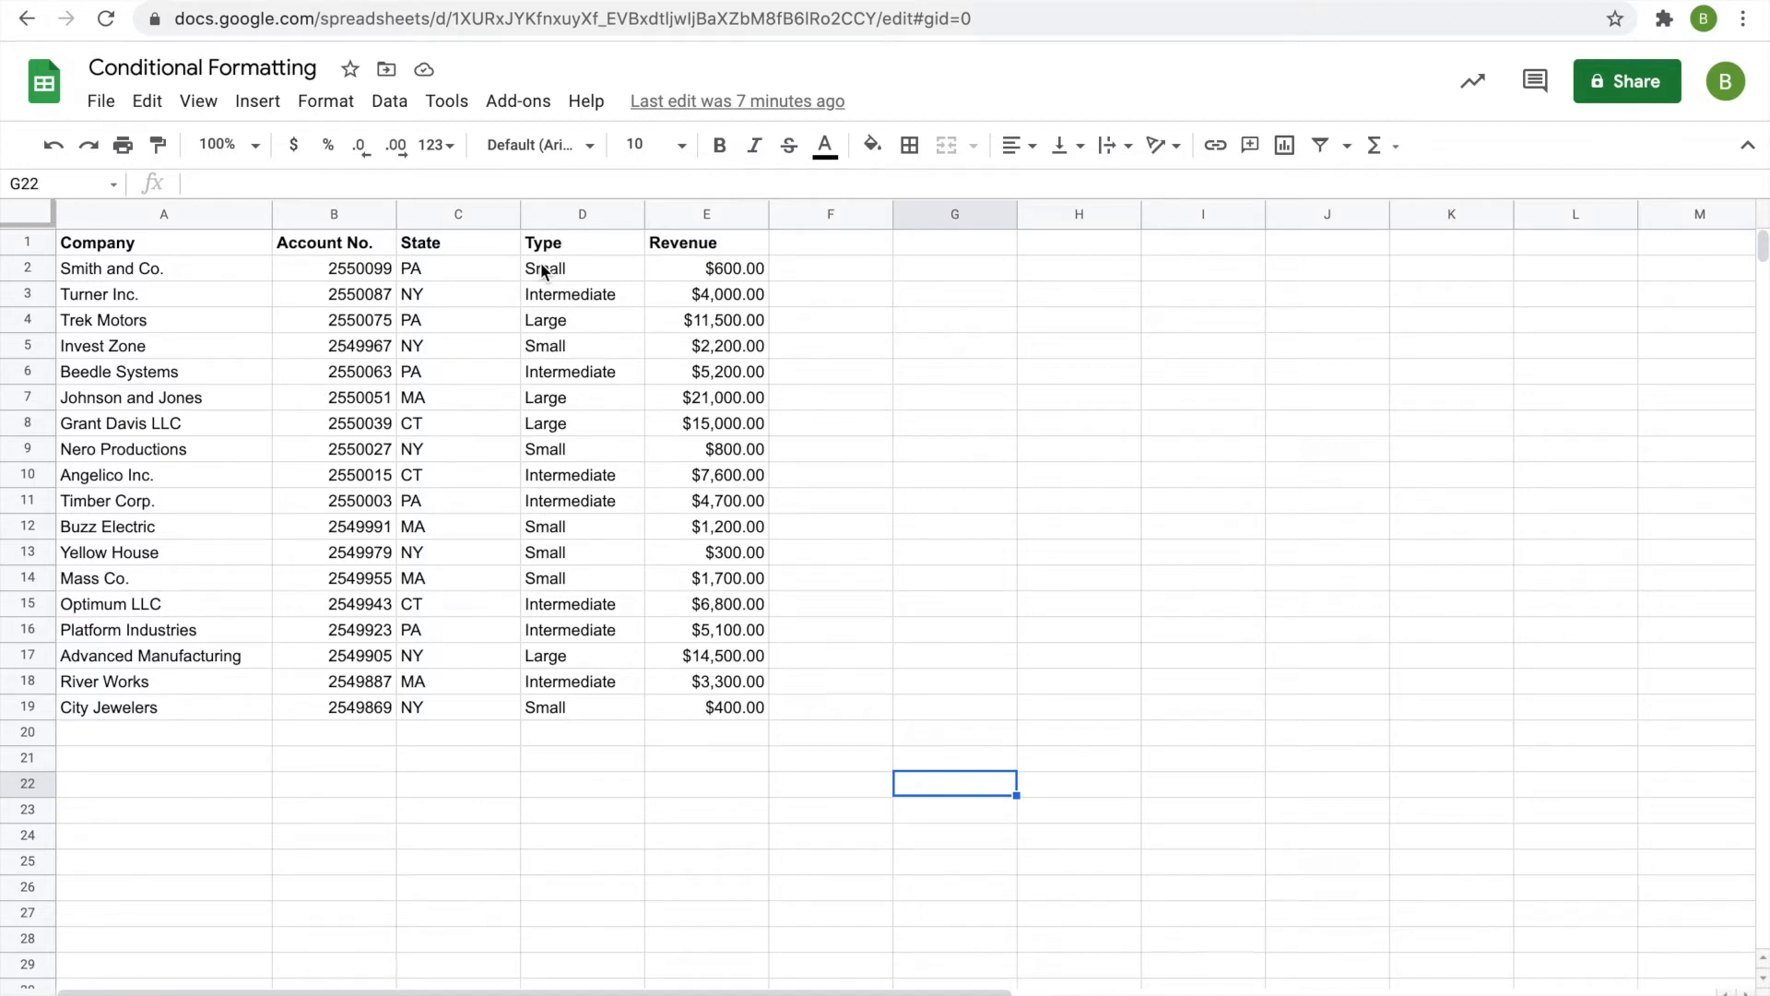
{"action": "left_click_drag", "start_coordinate": [540, 263], "coordinate": [607, 705]}
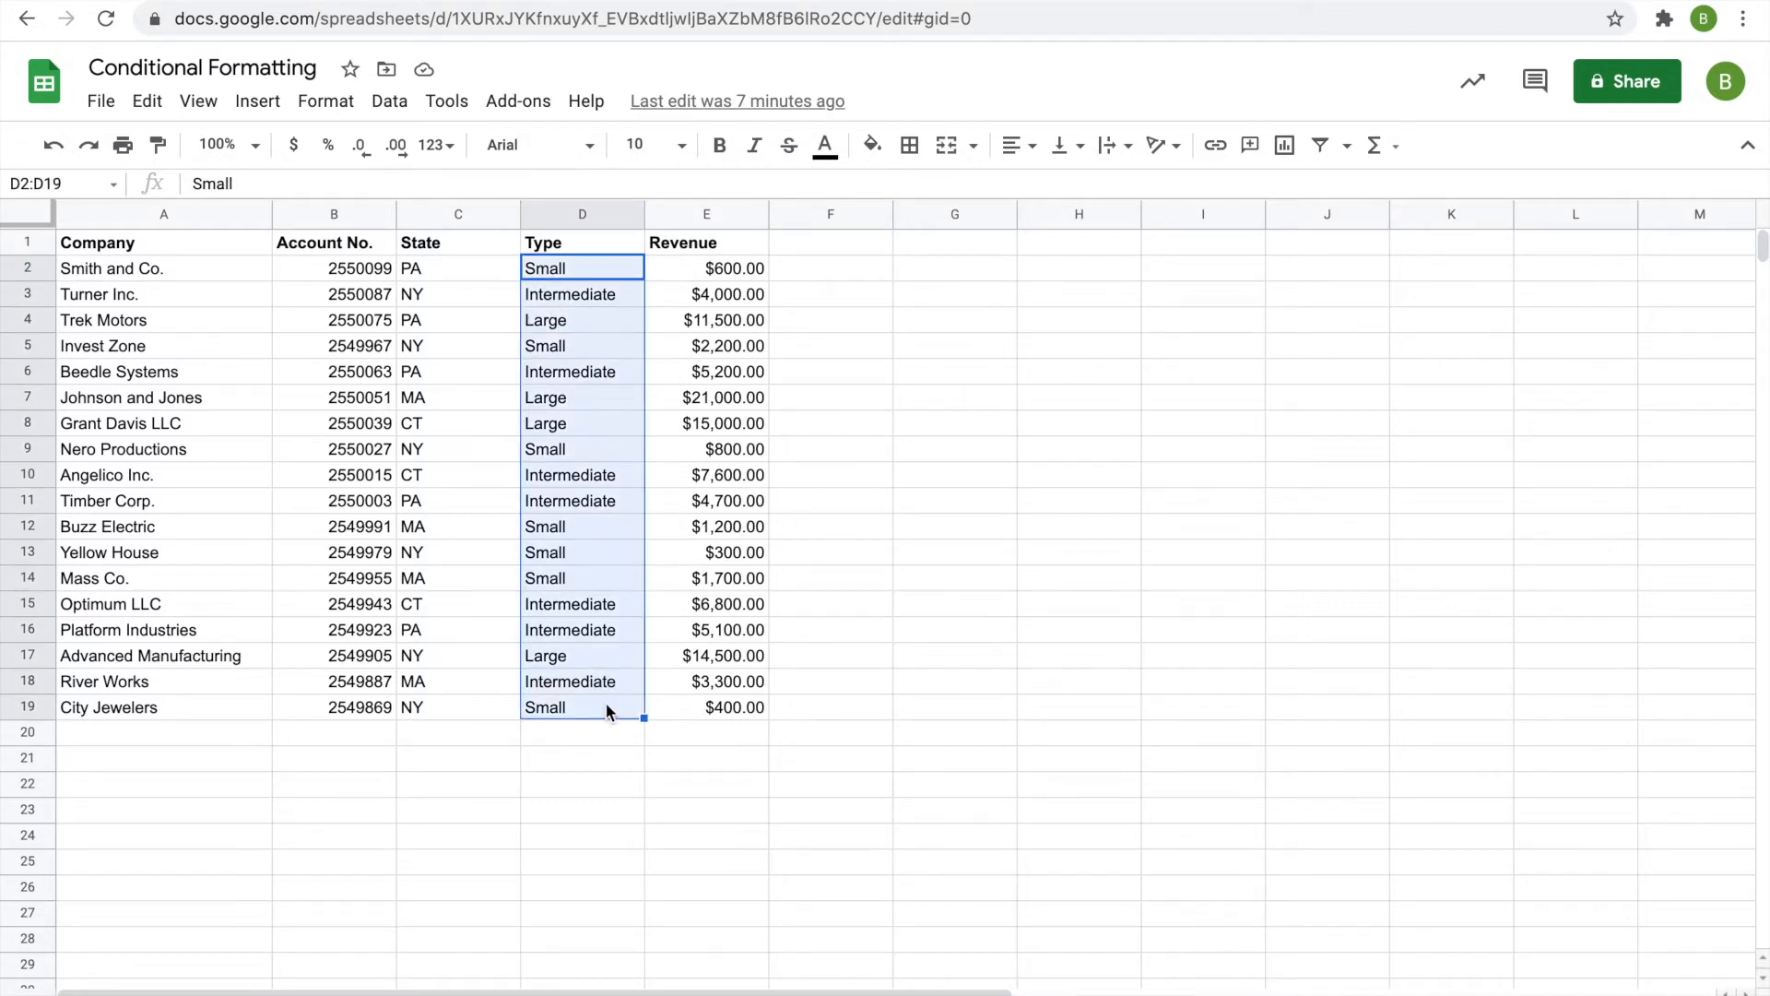
{"action": "left_click", "coordinate": [335, 113]}
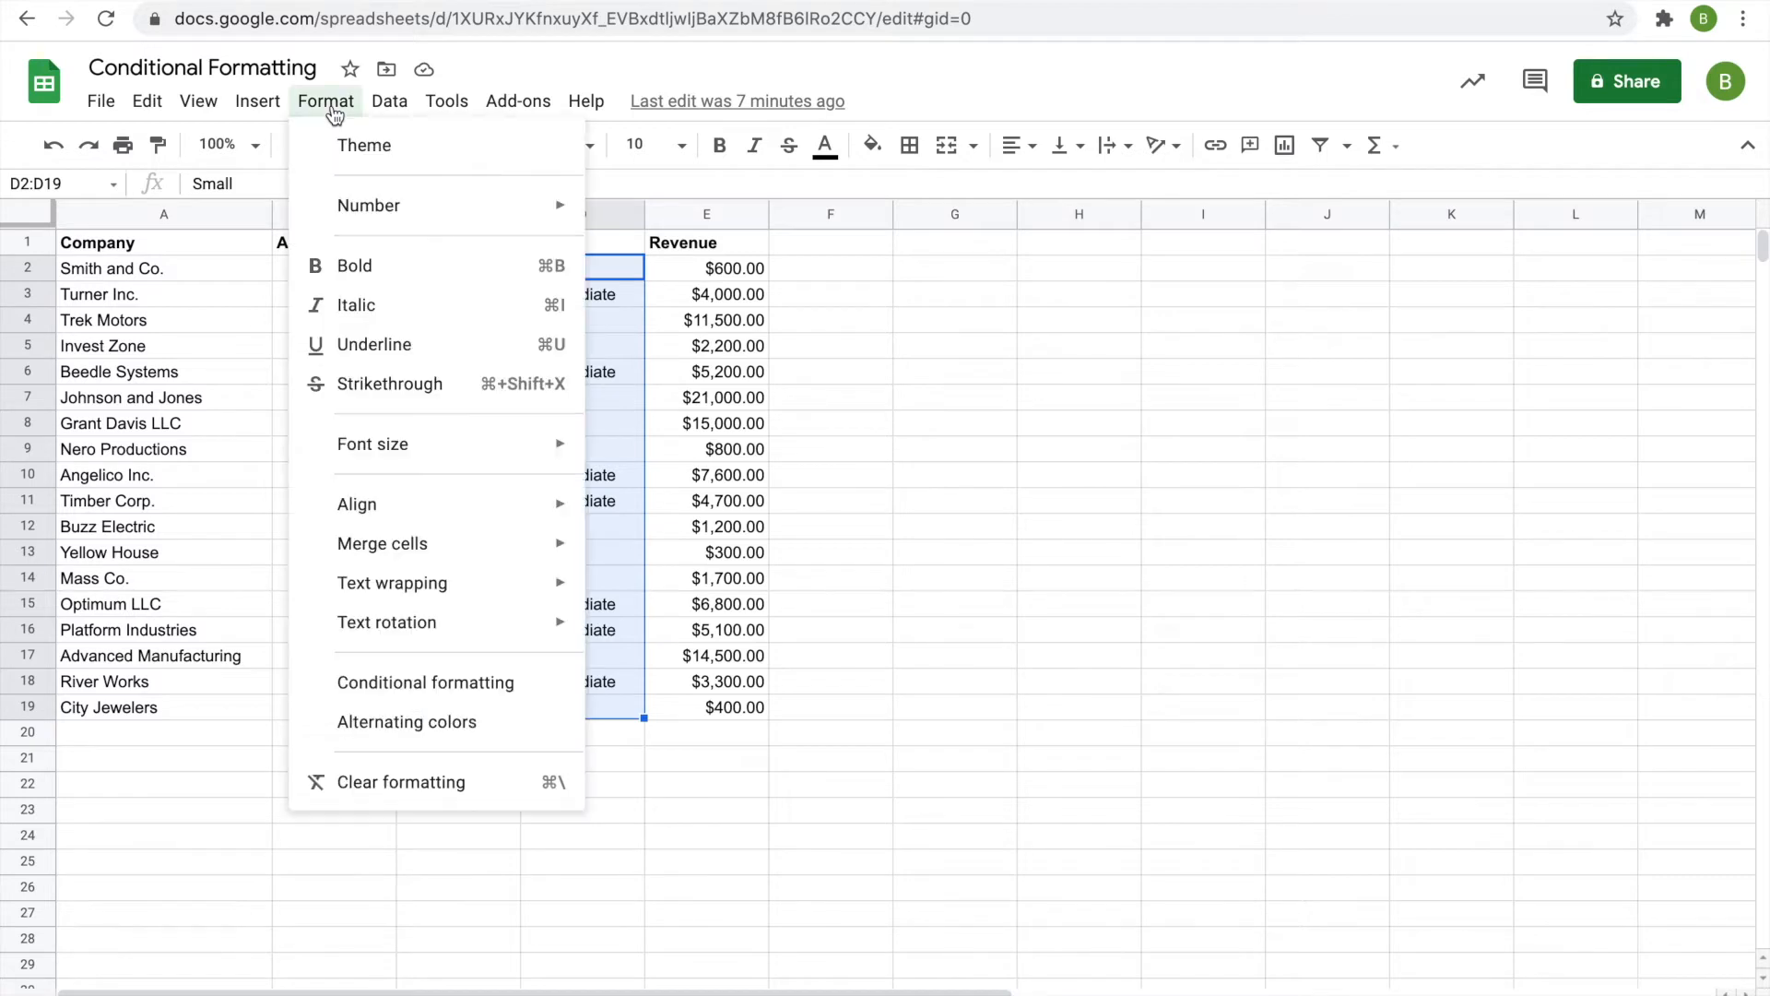
{"action": "left_click", "coordinate": [443, 673]}
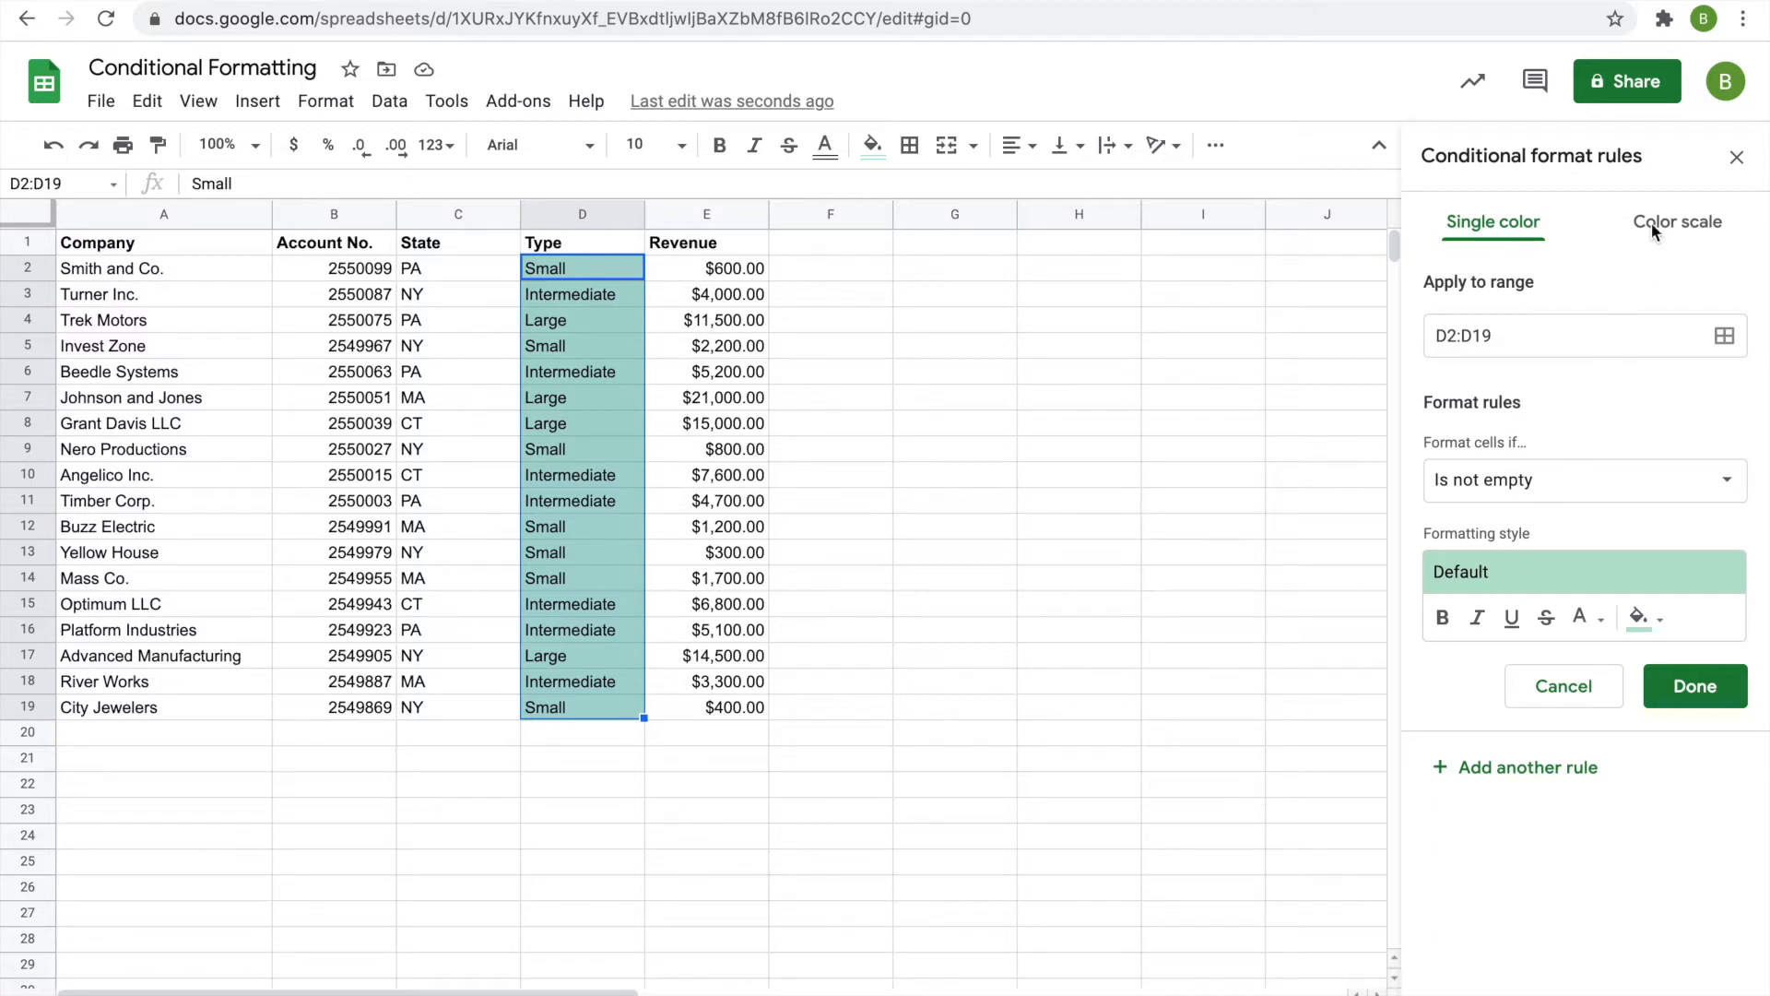
{"action": "left_click", "coordinate": [1556, 684]}
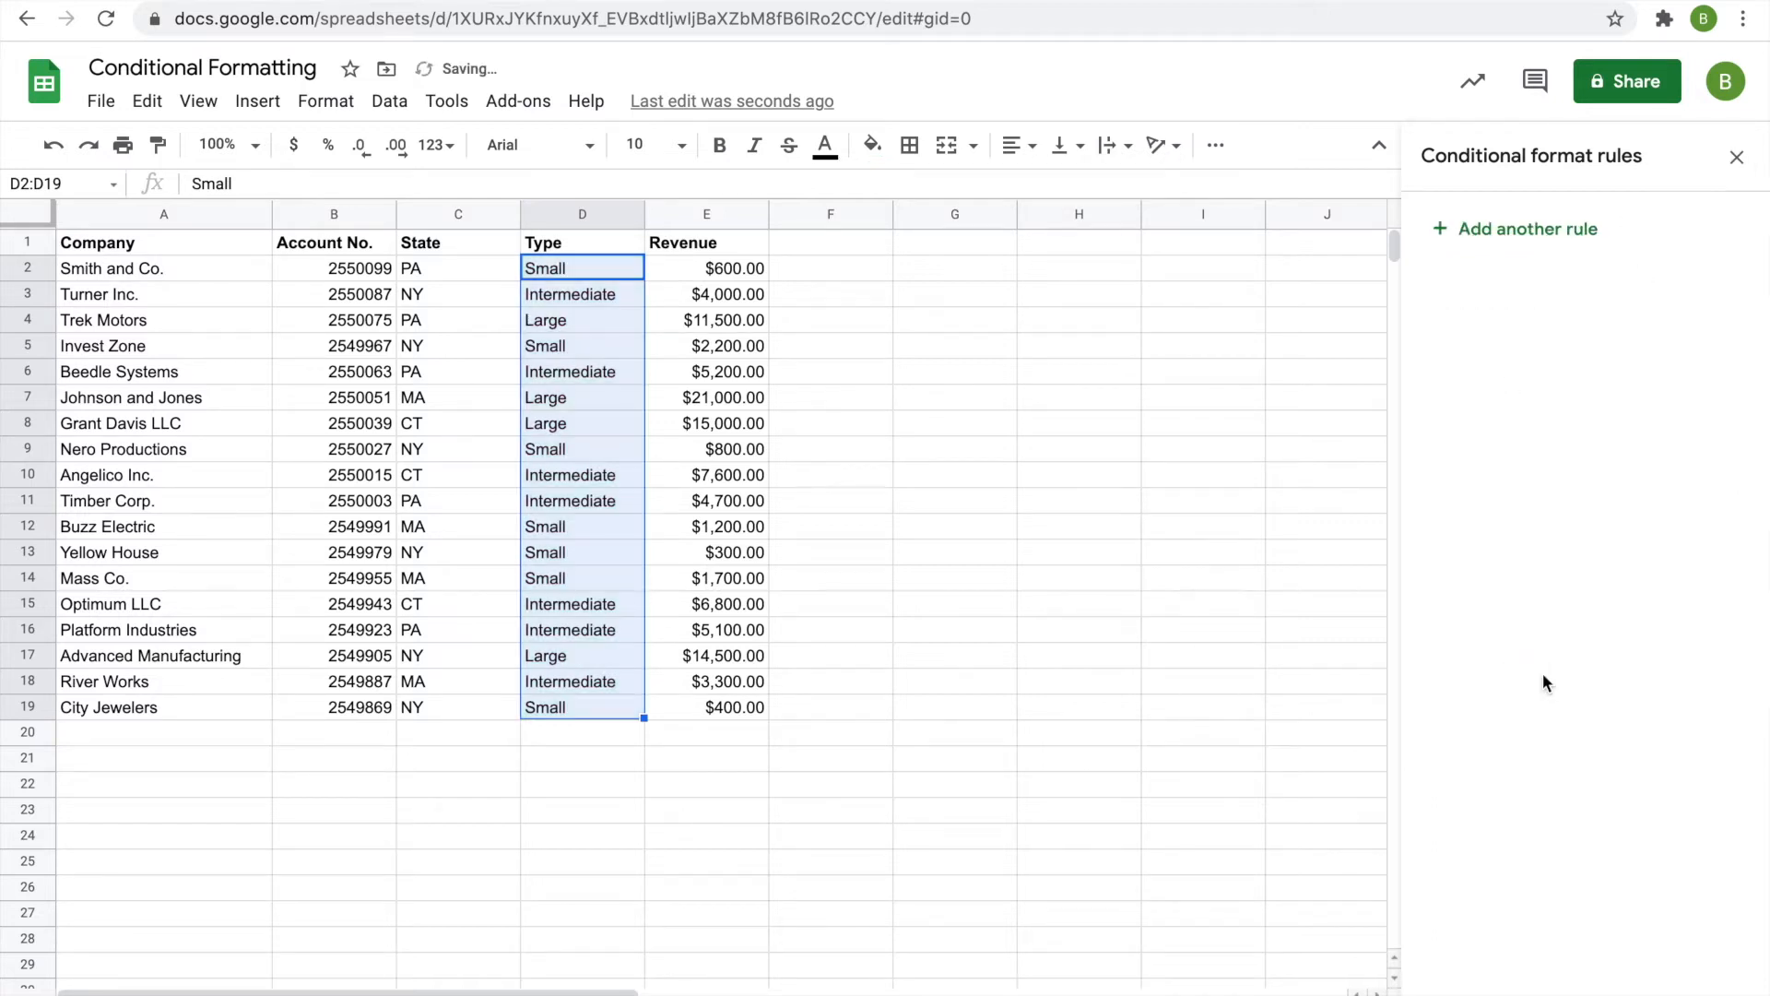
{"action": "left_click", "coordinate": [1196, 561]}
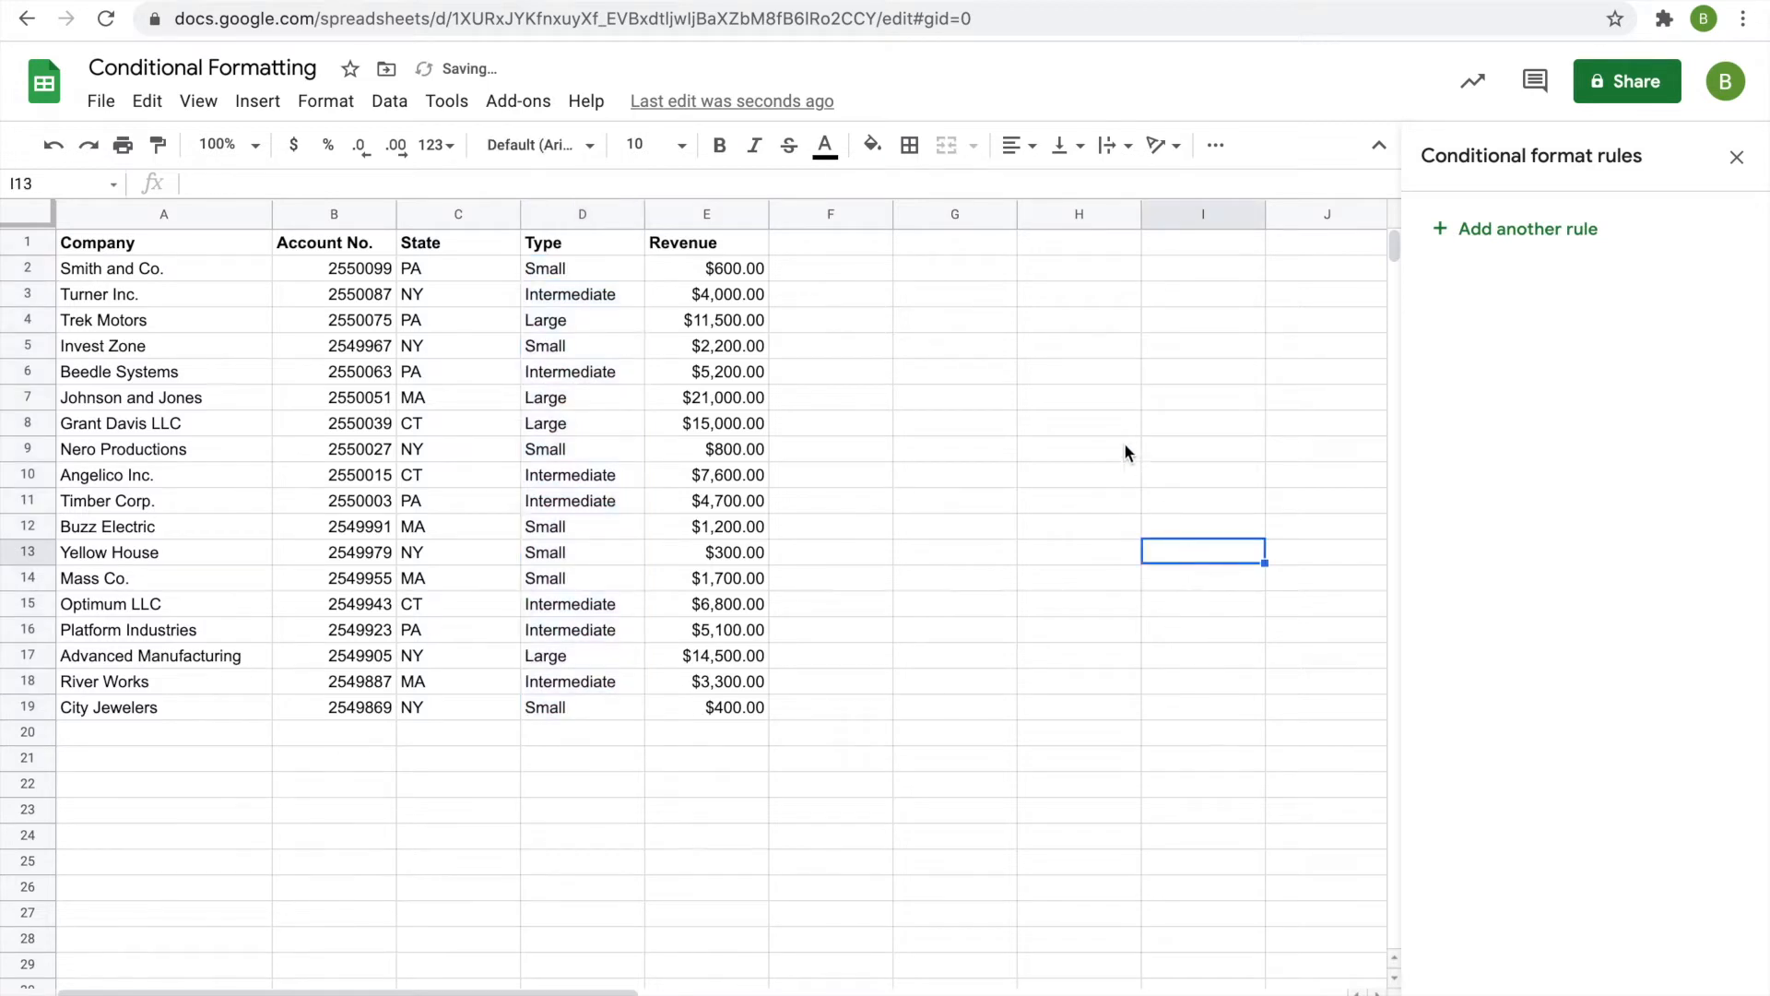
{"action": "left_click", "coordinate": [1069, 354]}
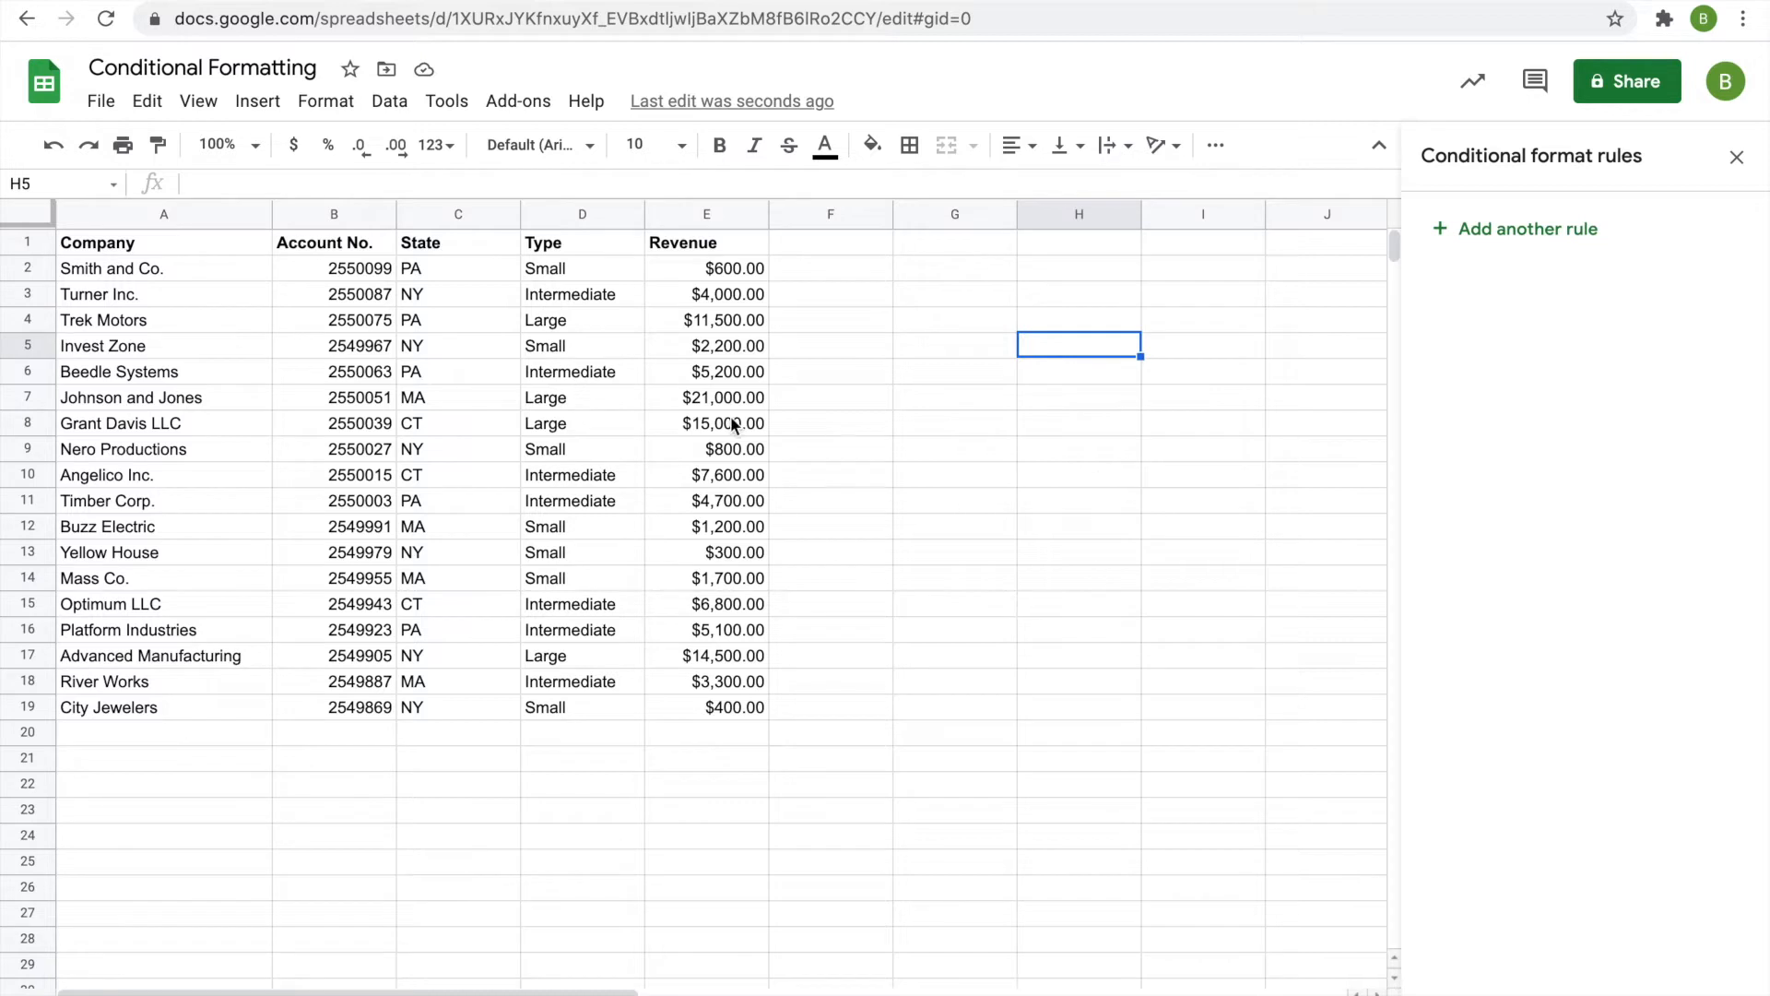
Step: Start a single-color conditional format rule and set its range to D2:D19
{"action": "left_click", "coordinate": [311, 103]}
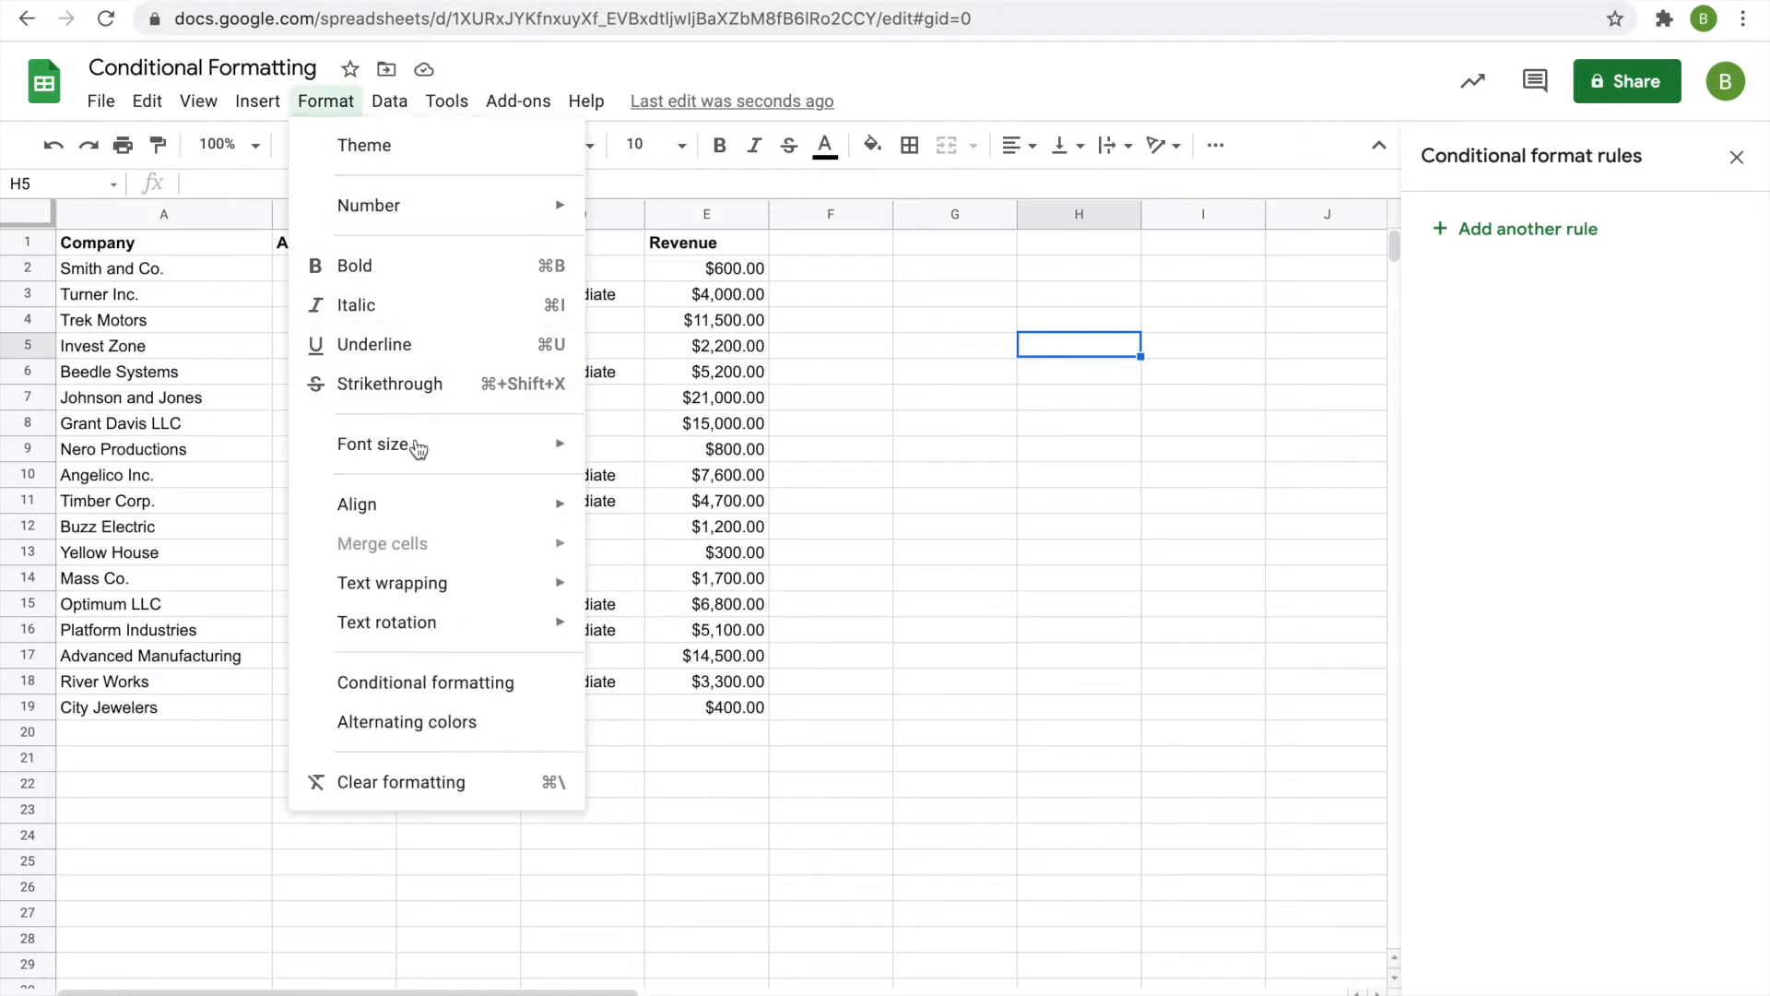
{"action": "left_click", "coordinate": [433, 682]}
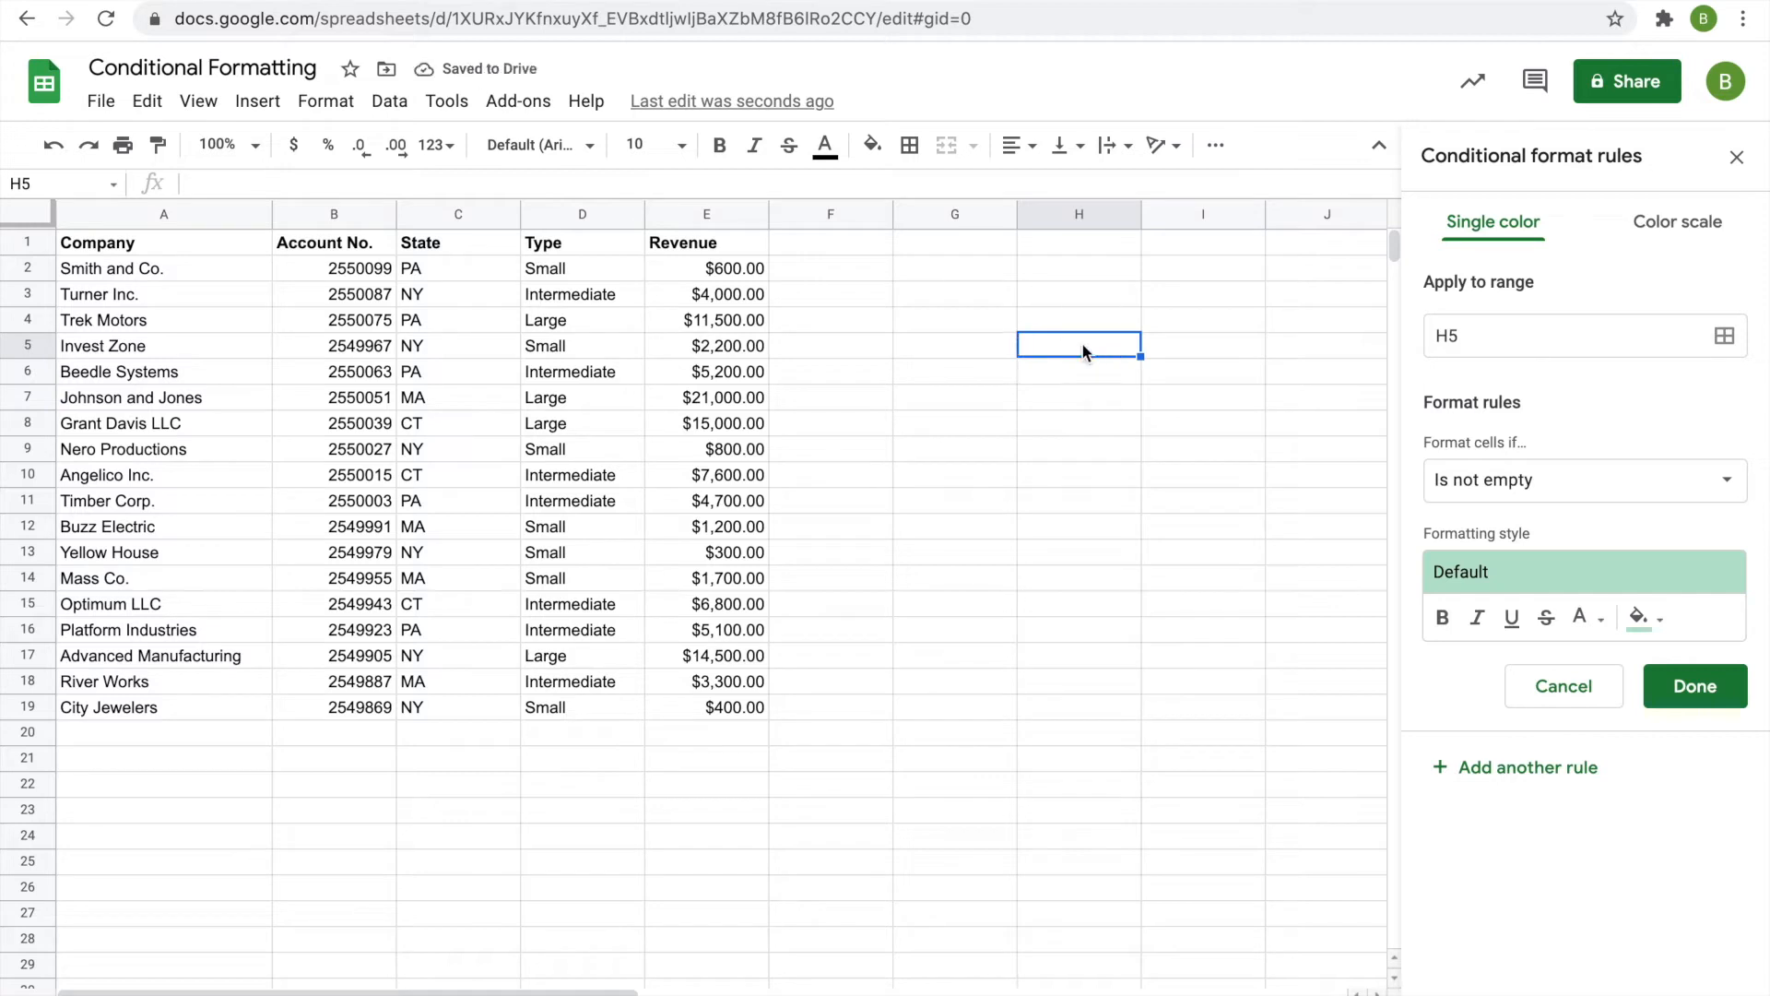
{"action": "left_click", "coordinate": [1590, 326]}
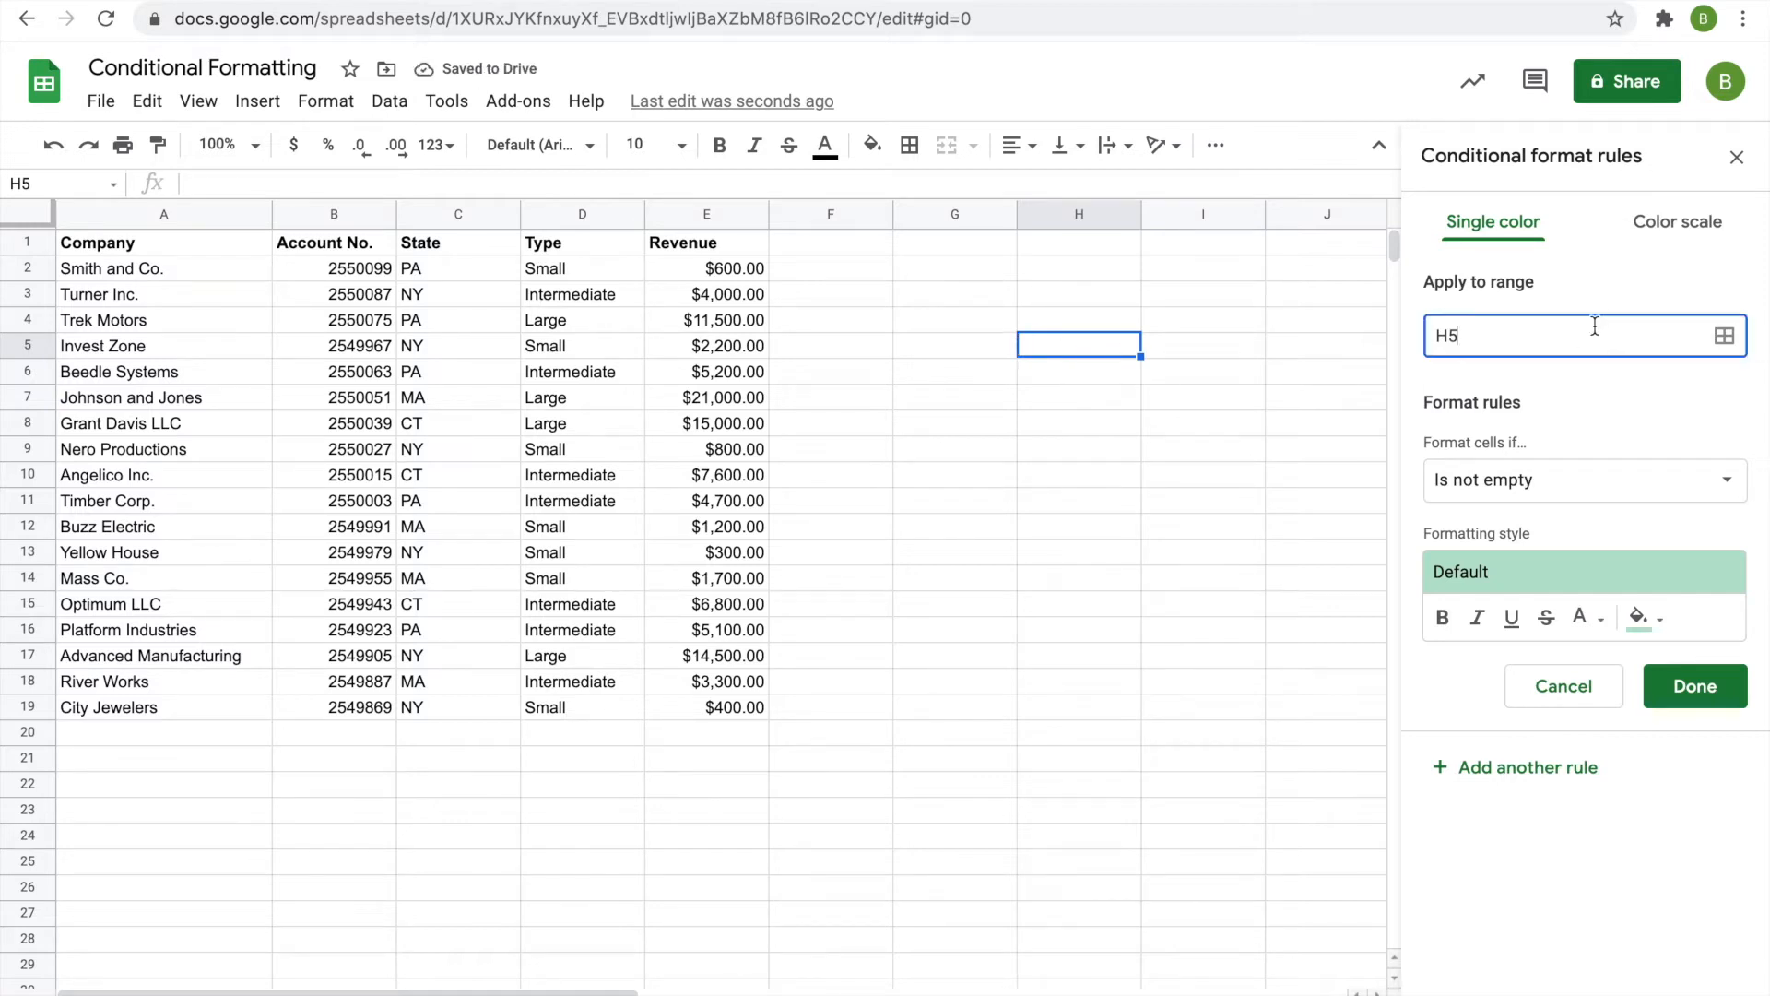
{"action": "key", "text": "BackSpace"}
{"action": "key", "text": "BackSpace"}
{"action": "type", "text": "D2:D19"}
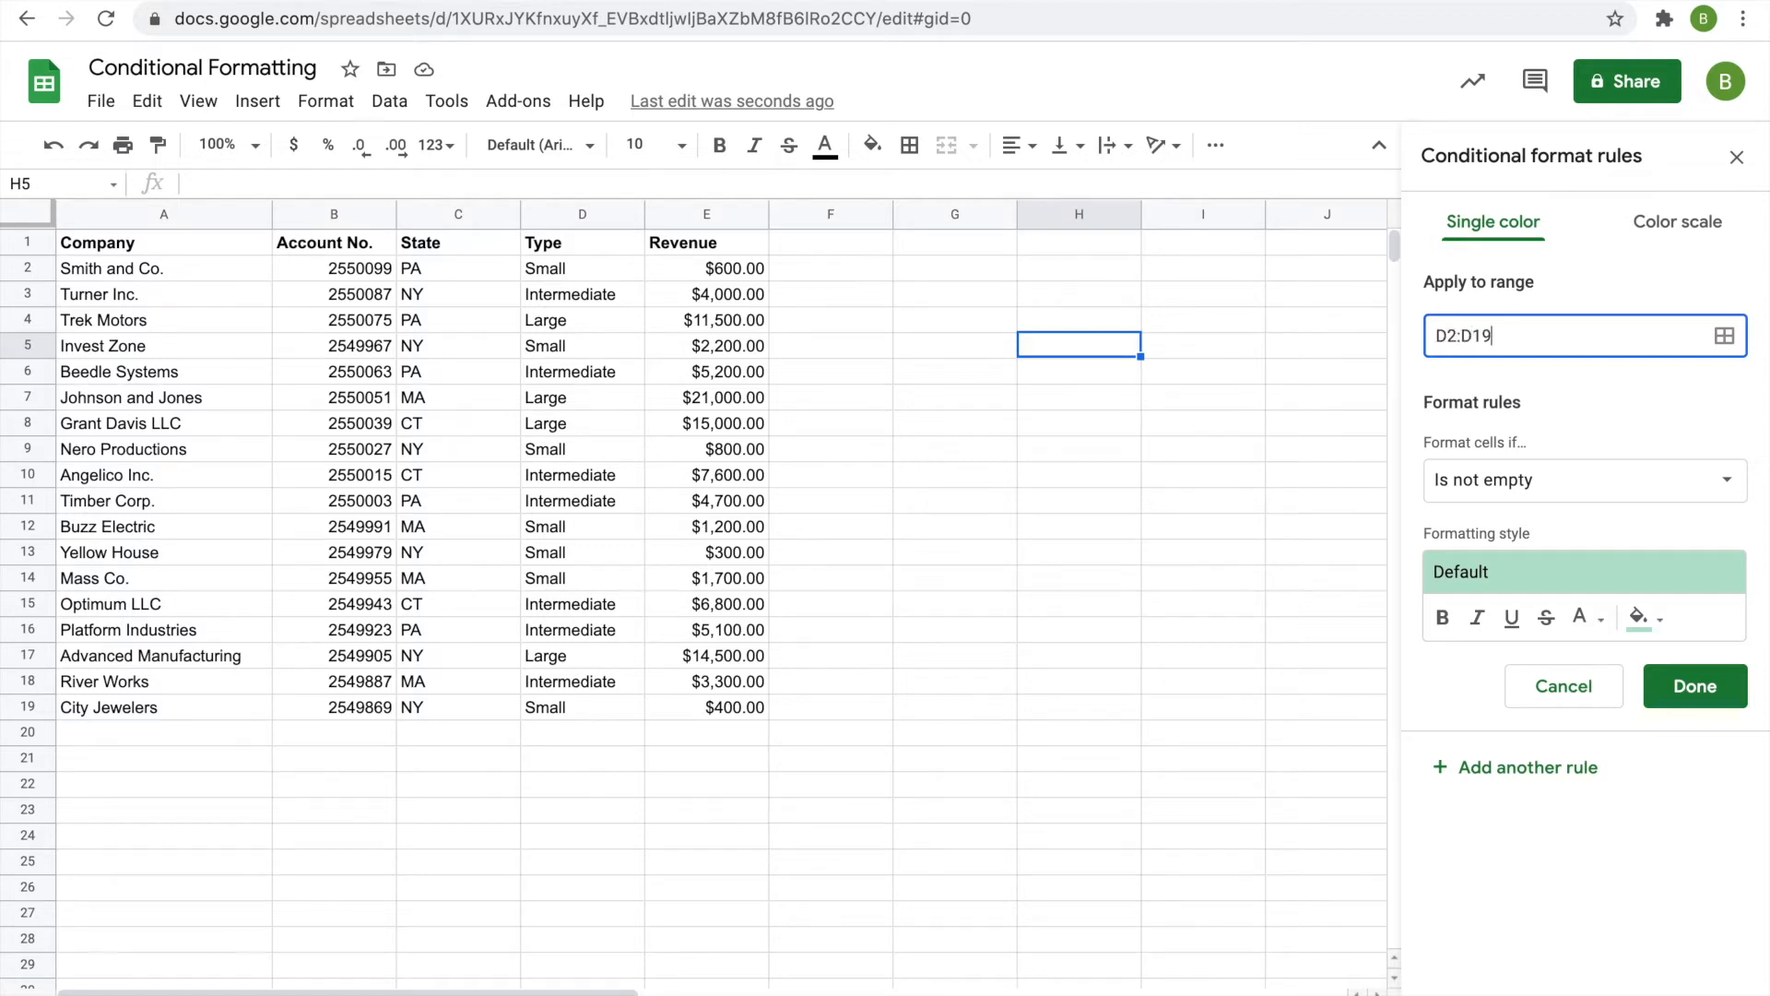
{"action": "left_click", "coordinate": [1721, 341]}
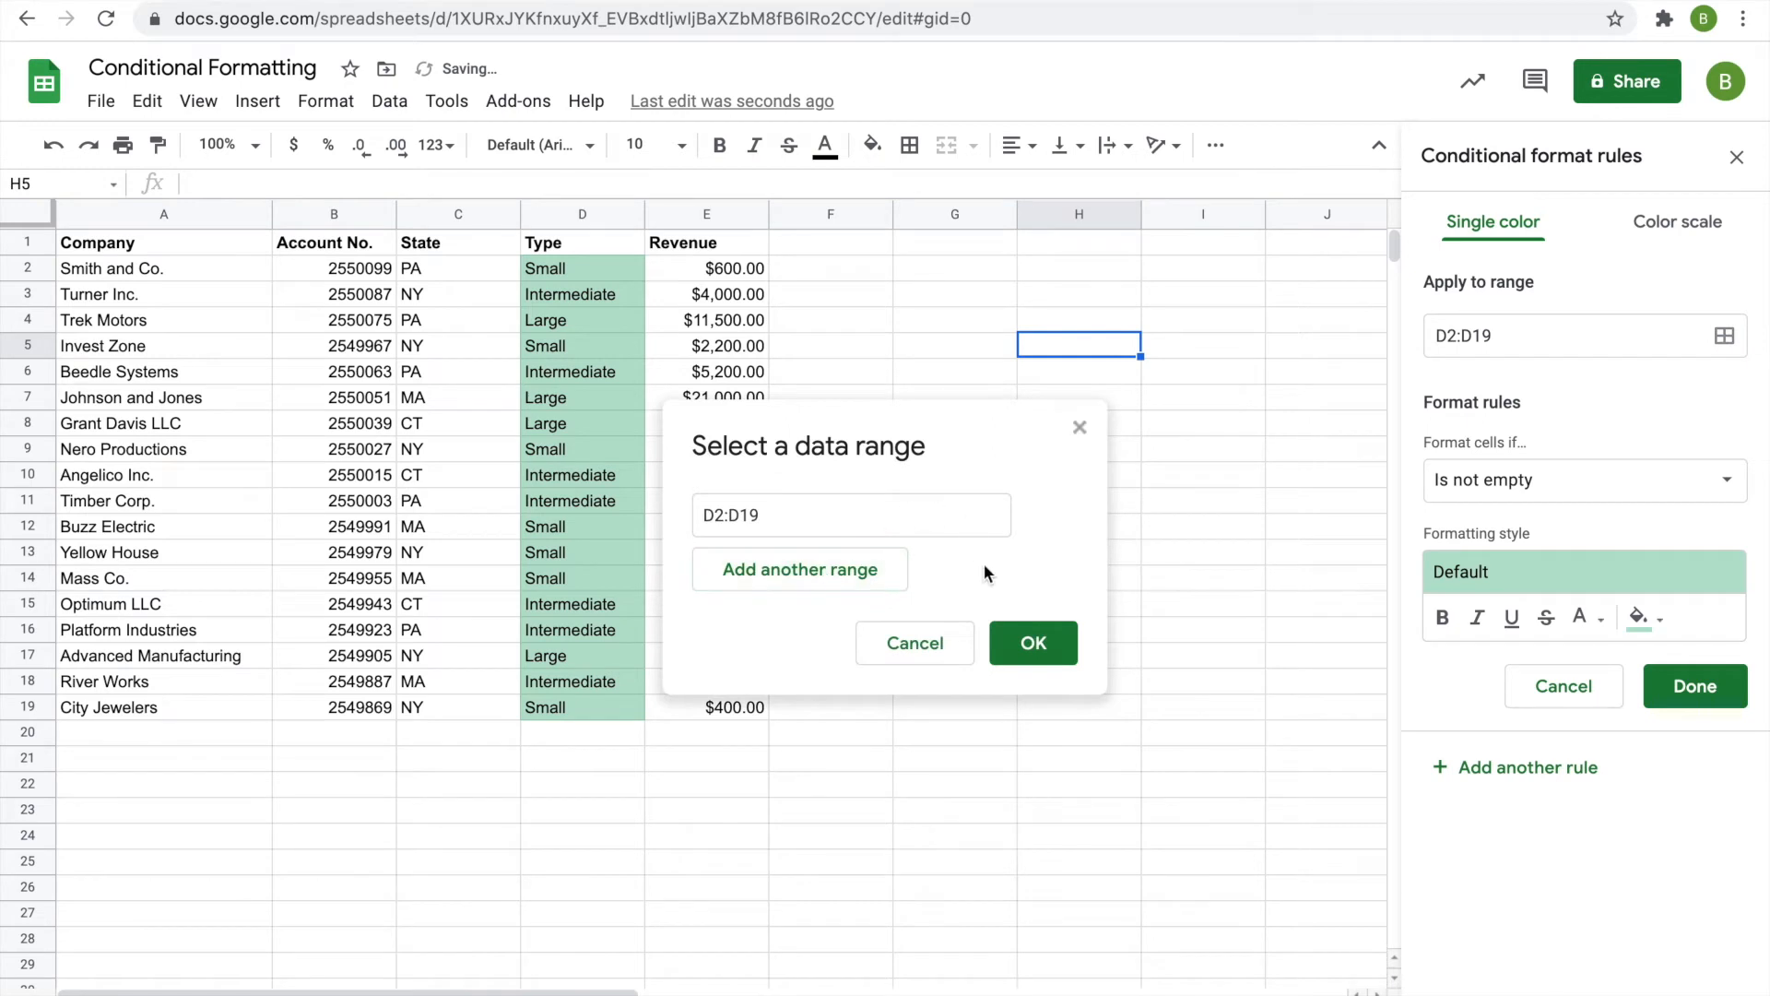
{"action": "left_click", "coordinate": [1032, 643]}
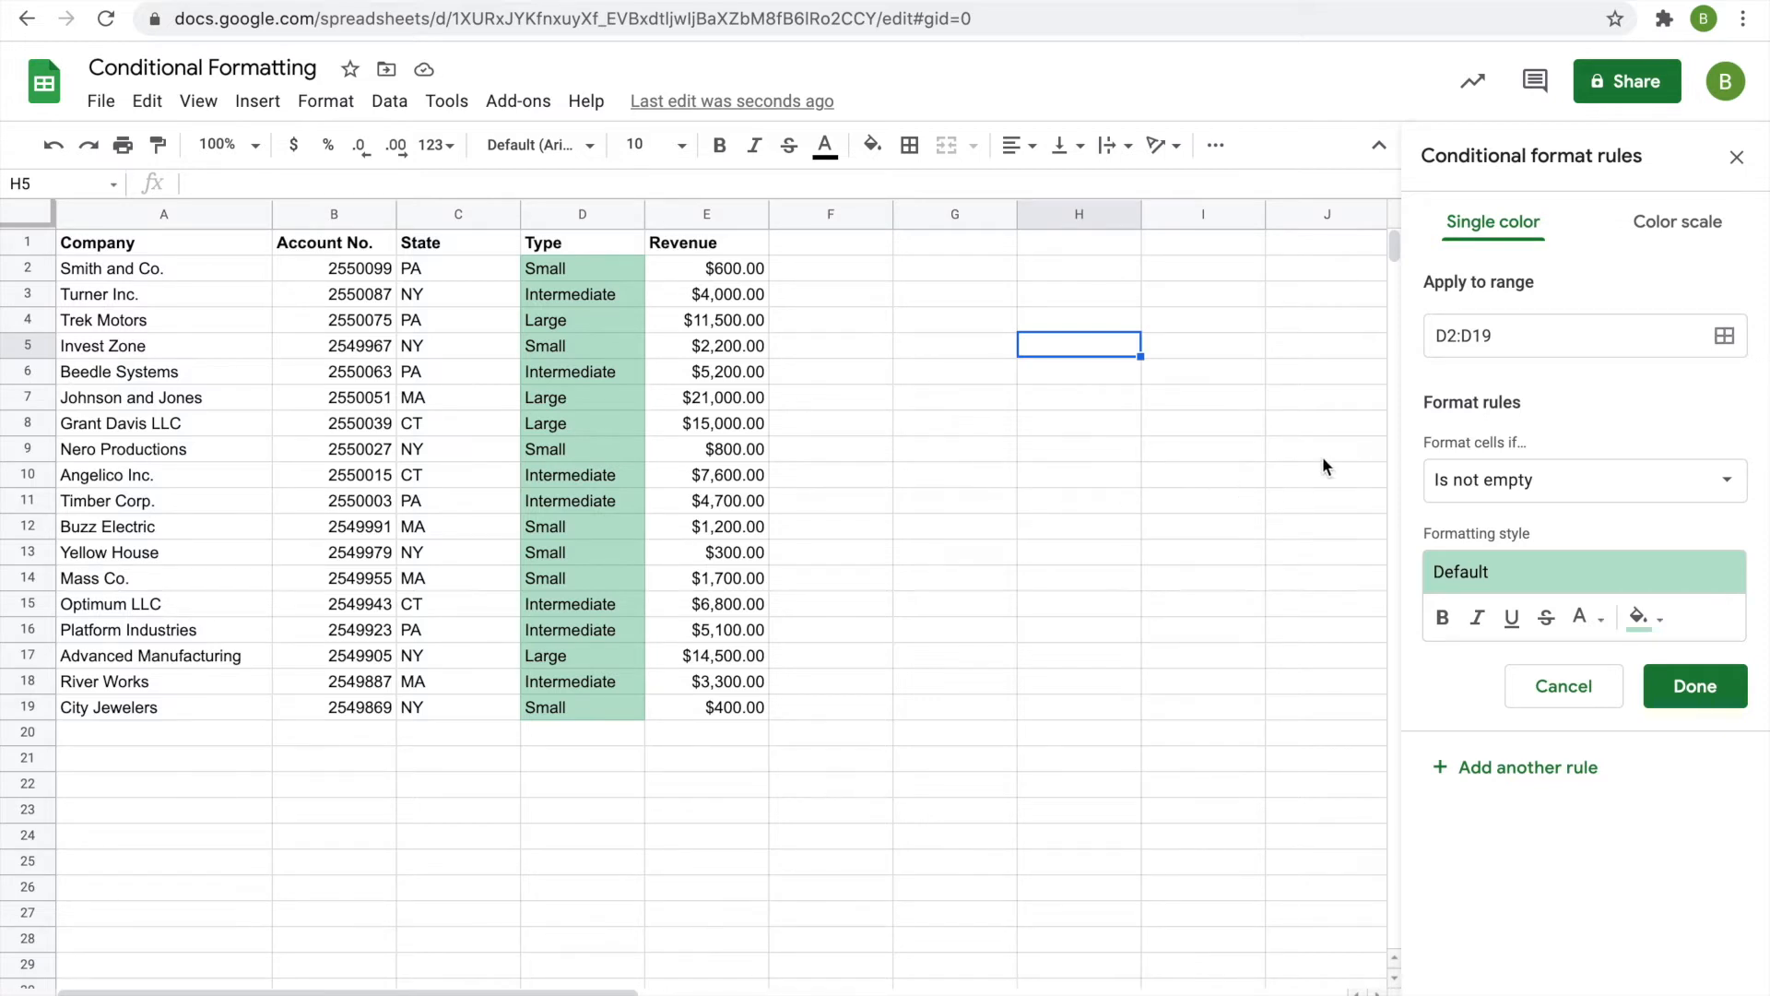
Step: Set the rule's condition to "Text is exactly" with the value Small
{"action": "left_click", "coordinate": [1508, 495]}
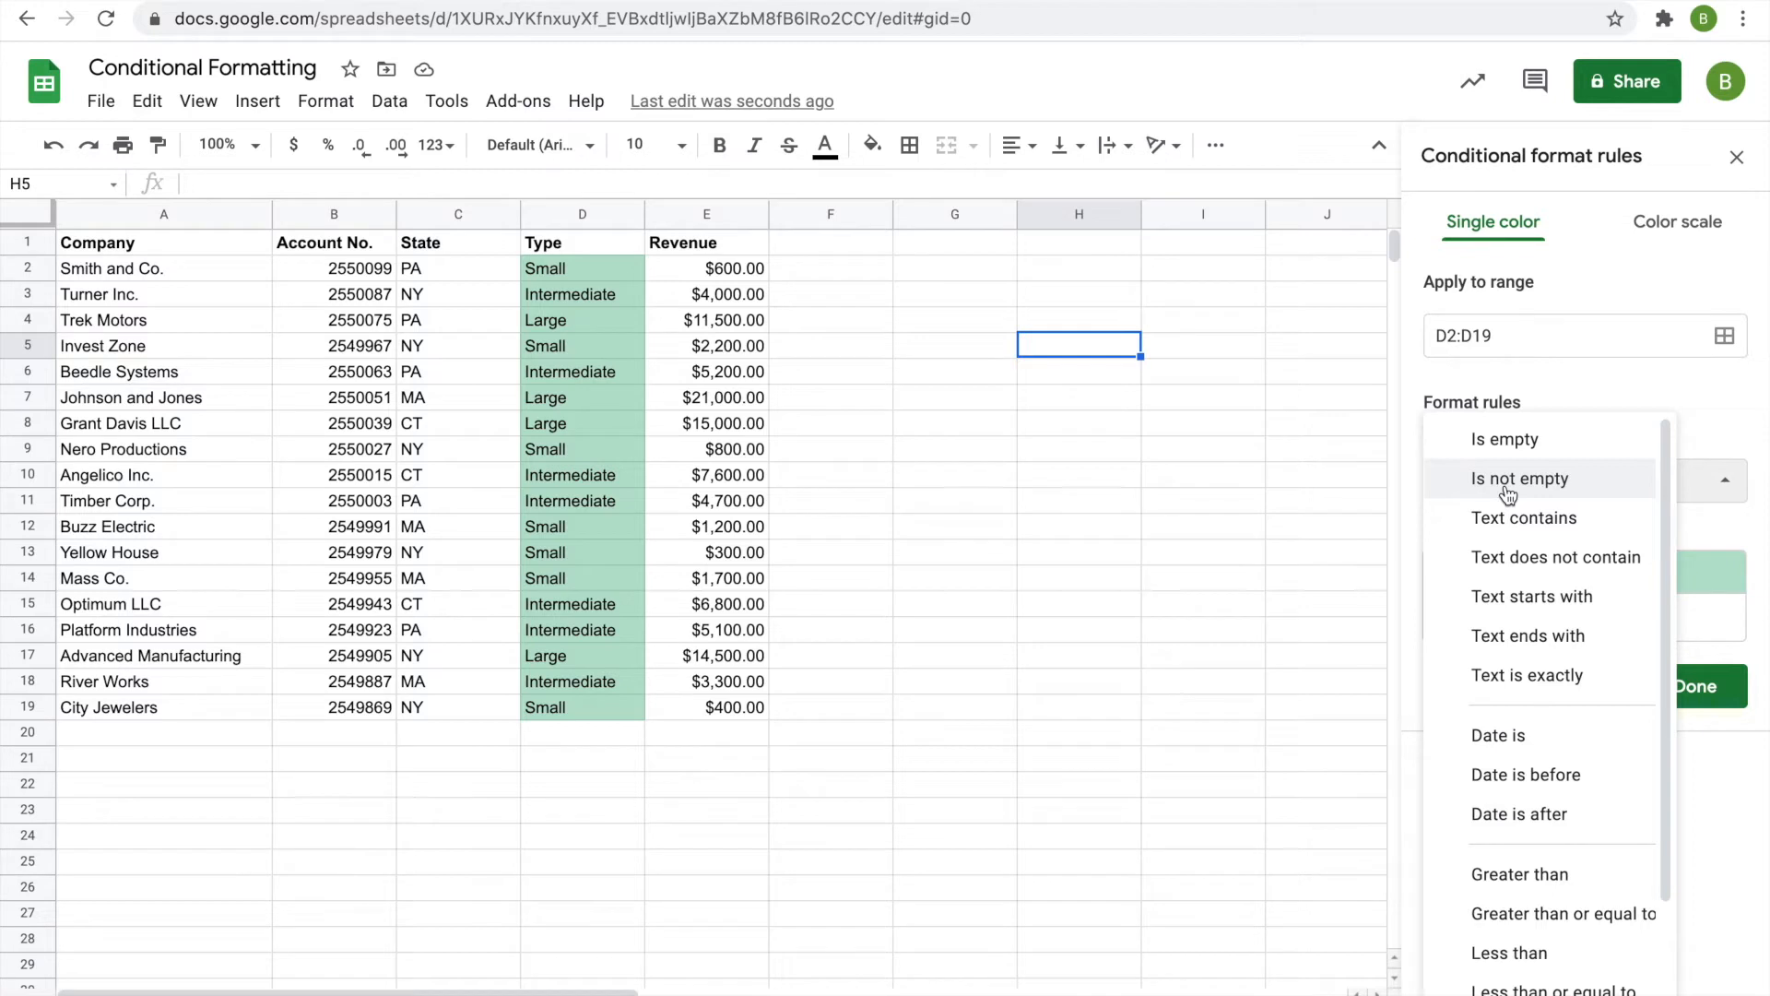
{"action": "left_click", "coordinate": [1674, 479]}
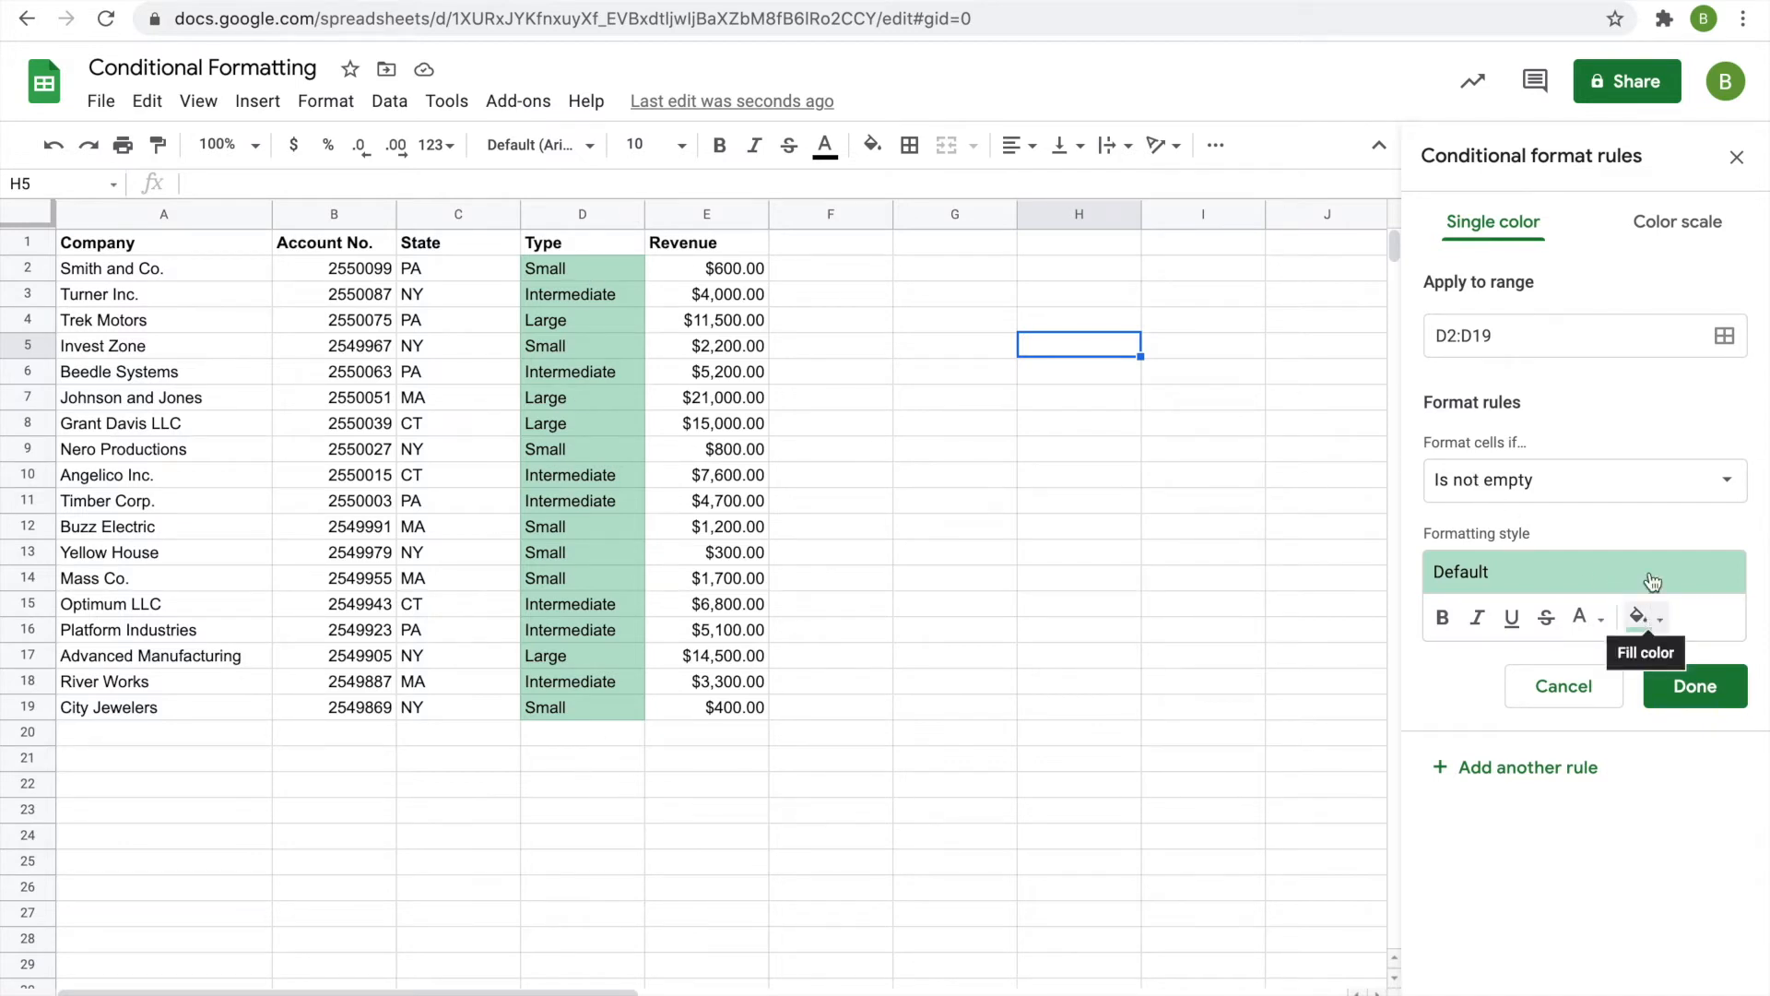
{"action": "left_click", "coordinate": [1638, 479]}
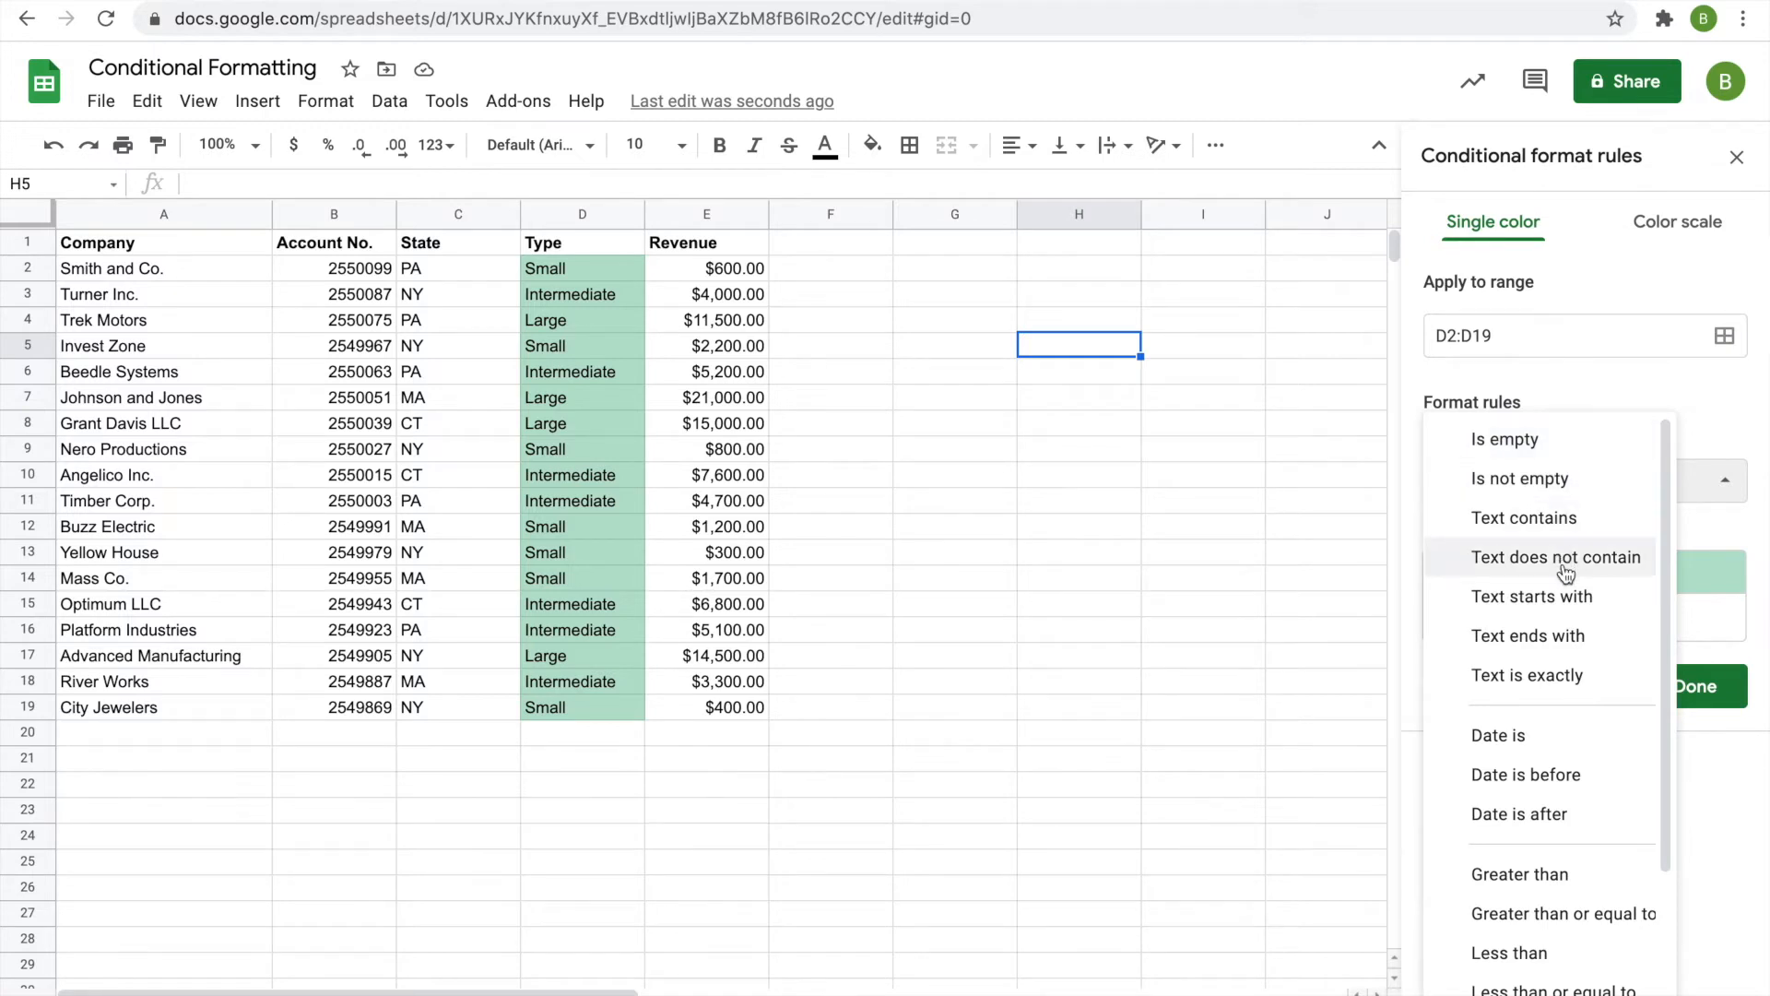
{"action": "scroll", "coordinate": [1564, 516], "scroll_direction": "down", "scroll_amount": 2}
{"action": "scroll", "coordinate": [1553, 710], "scroll_direction": "down", "scroll_amount": 1}
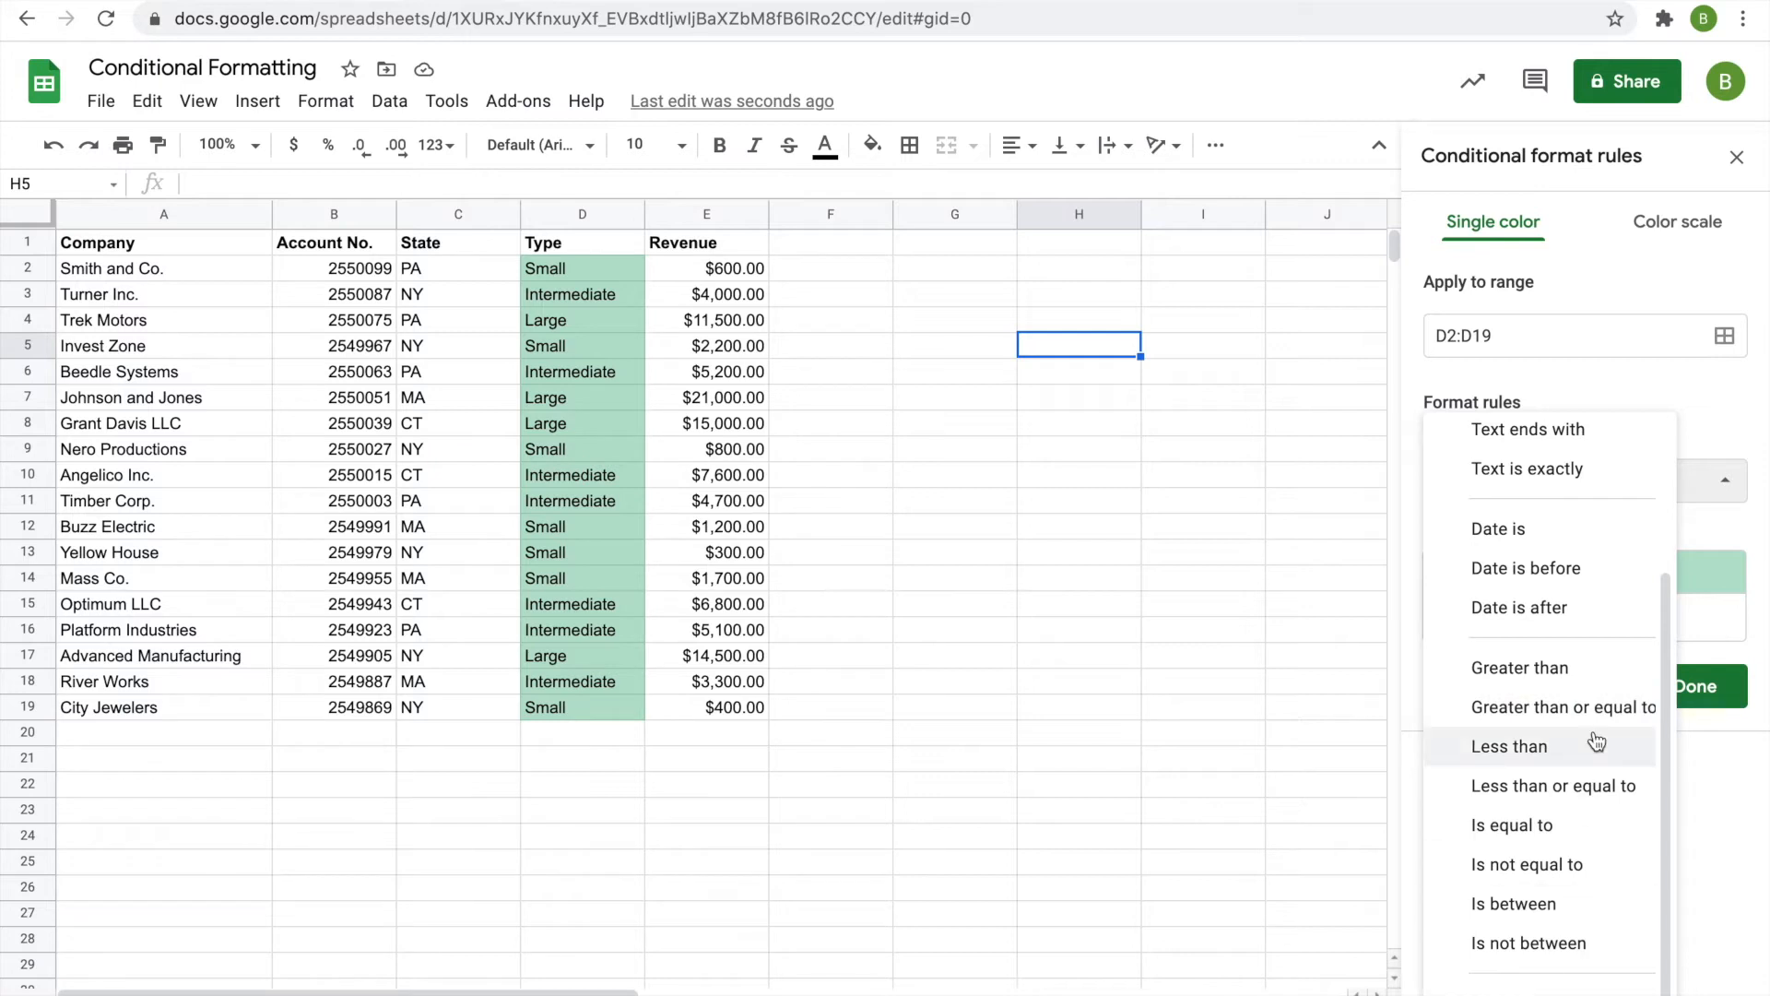
{"action": "scroll", "coordinate": [1596, 742], "scroll_direction": "up", "scroll_amount": 3}
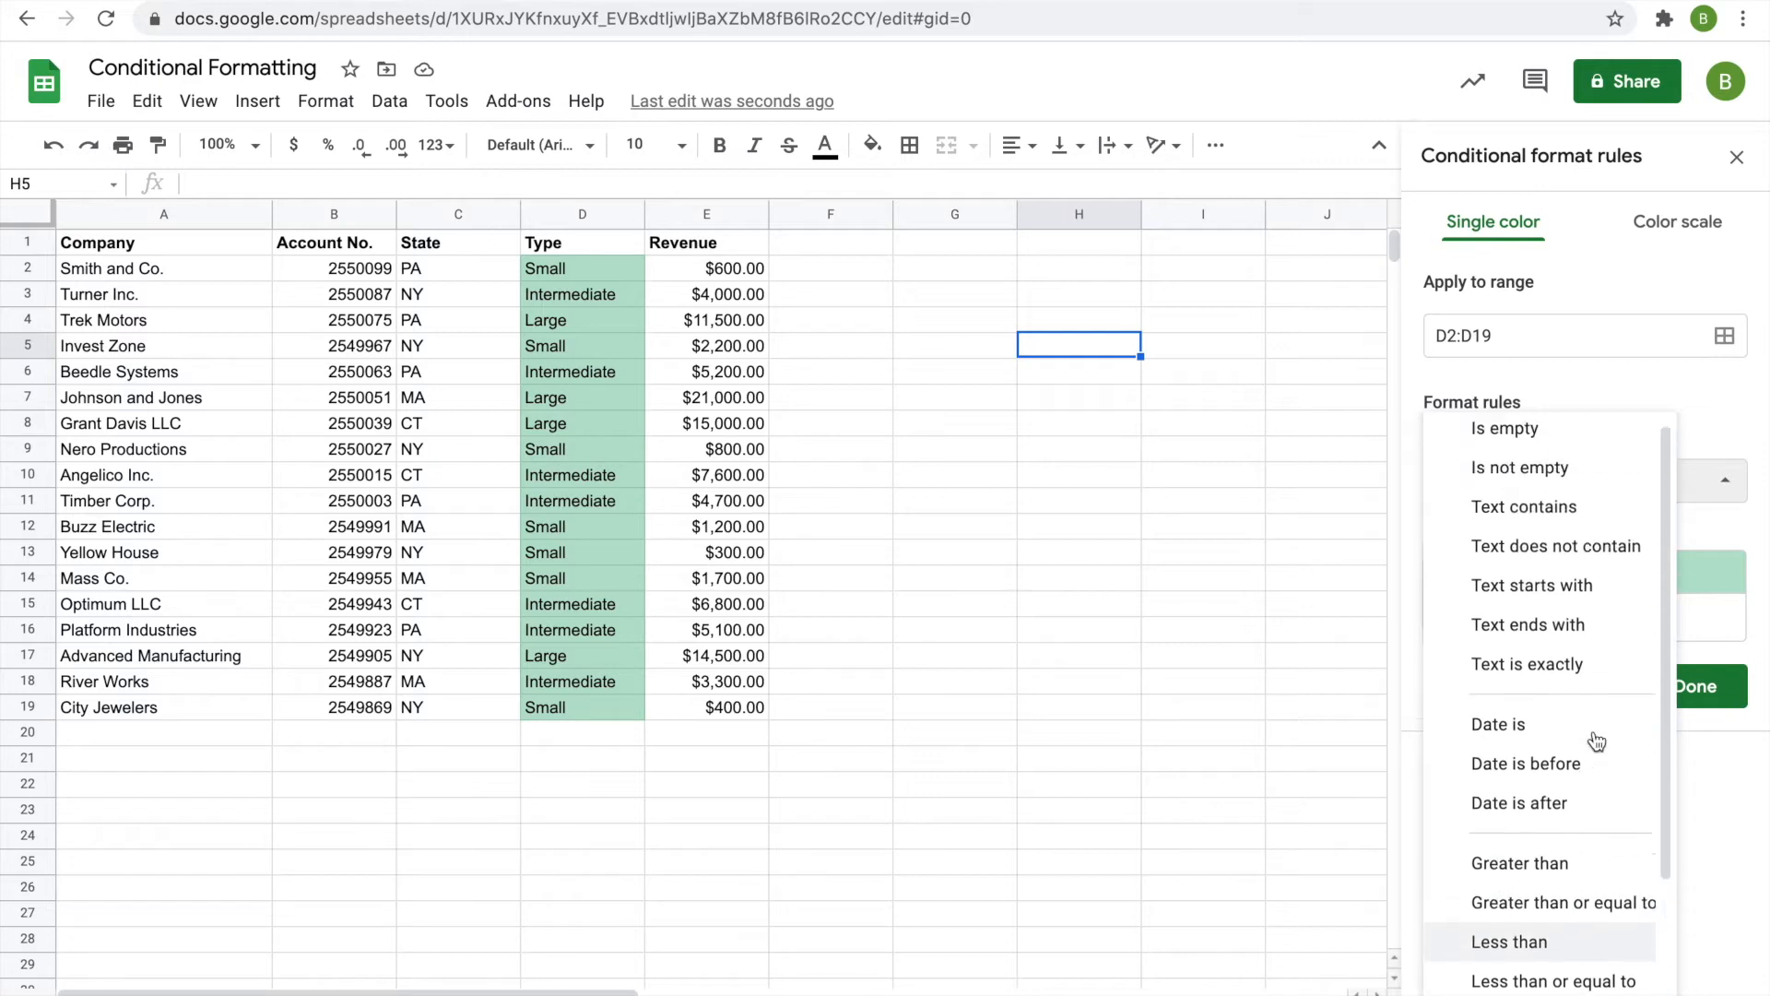
{"action": "left_click", "coordinate": [1594, 681]}
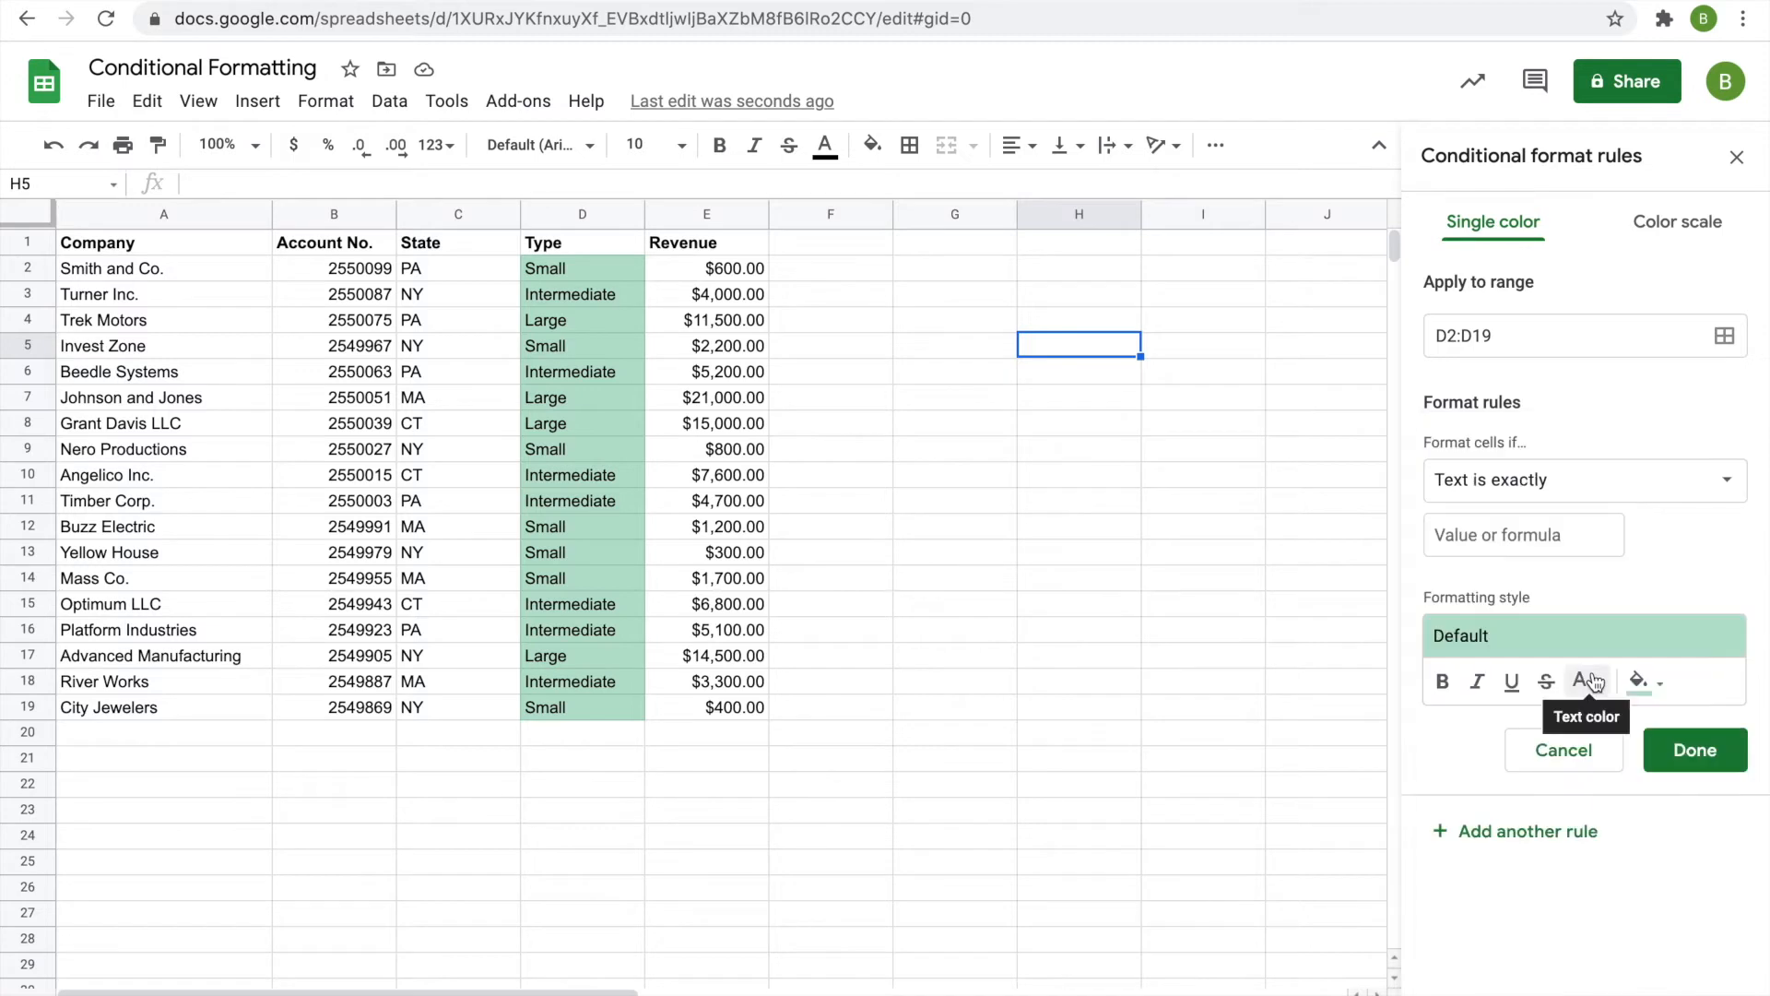
{"action": "left_click", "coordinate": [1594, 531]}
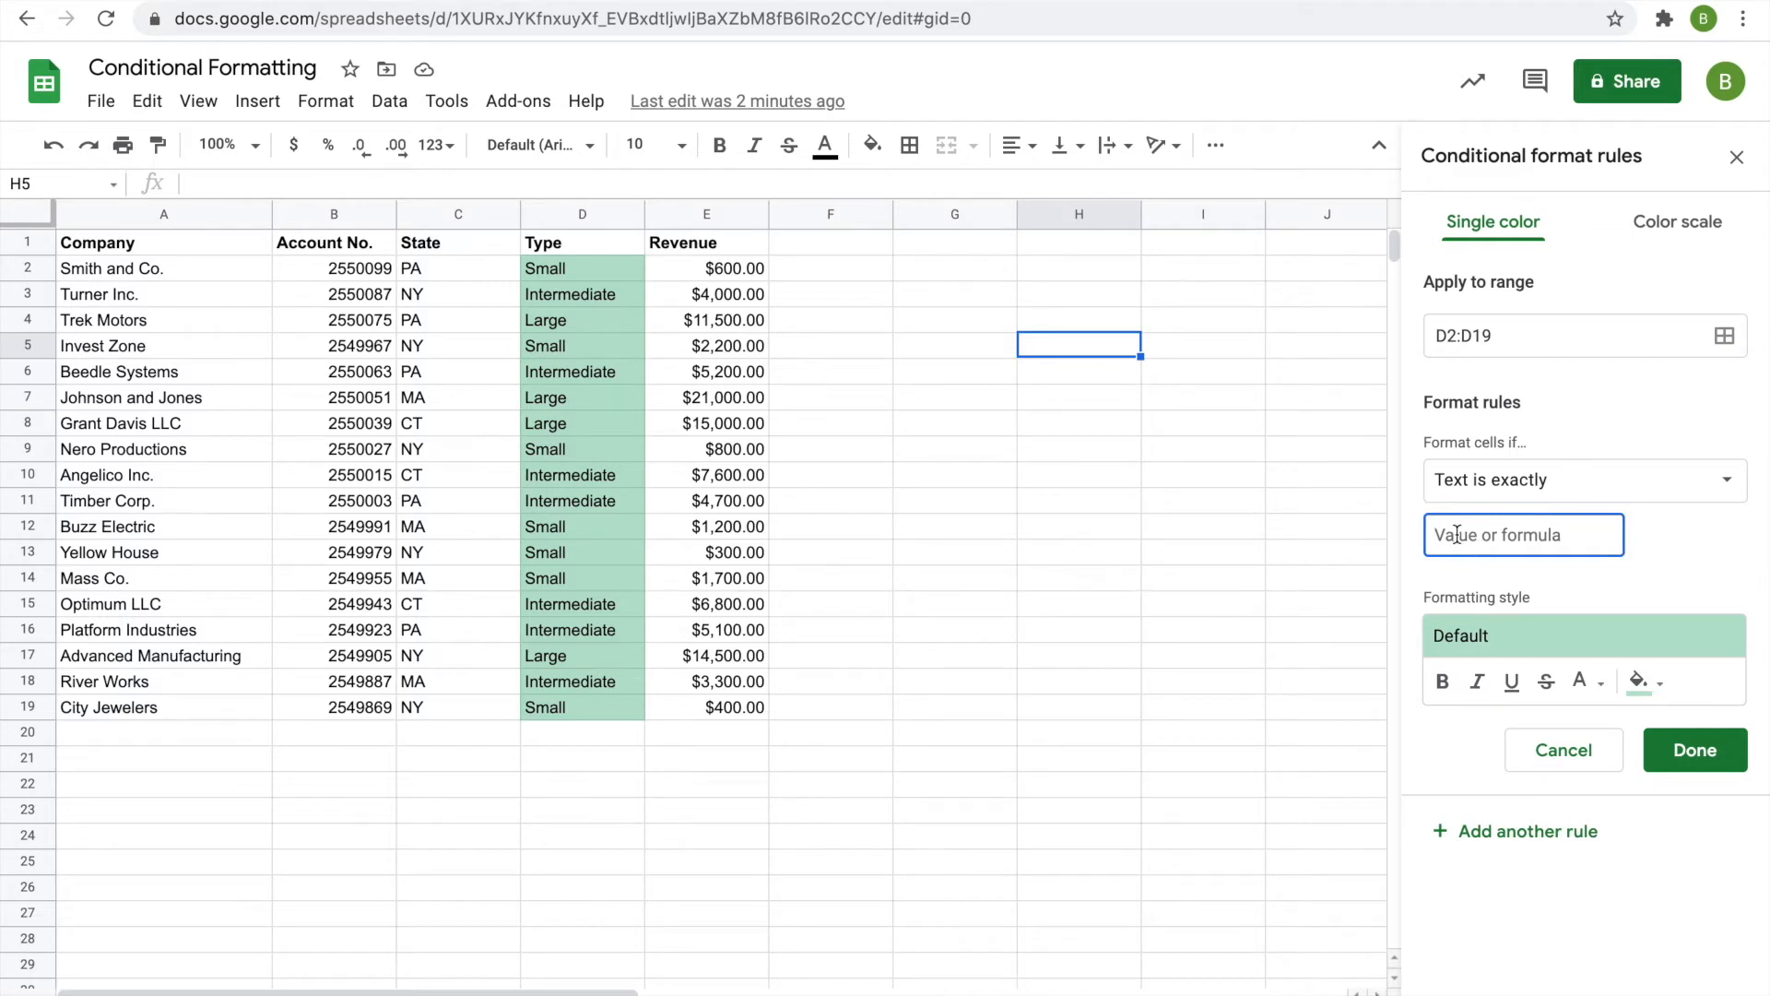
{"action": "type", "text": "Small"}
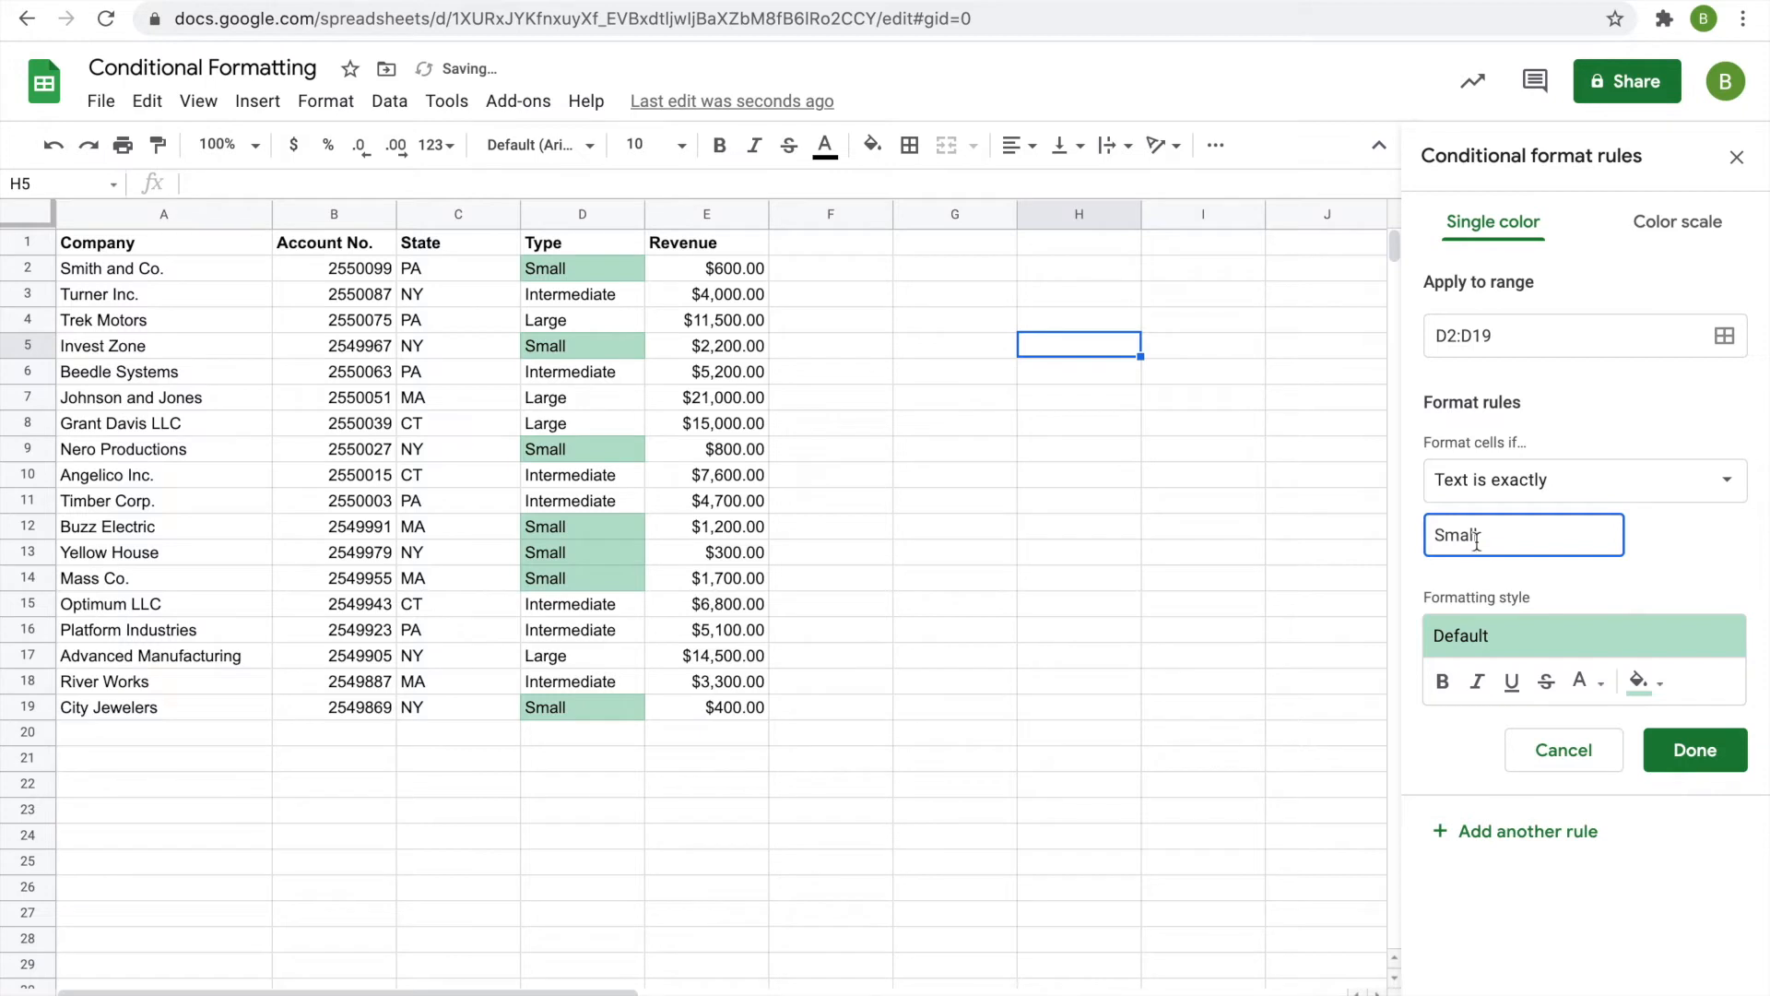
Step: Give the Small rule a light orange fill with bold orange text, and save the rule
{"action": "left_click", "coordinate": [1639, 686]}
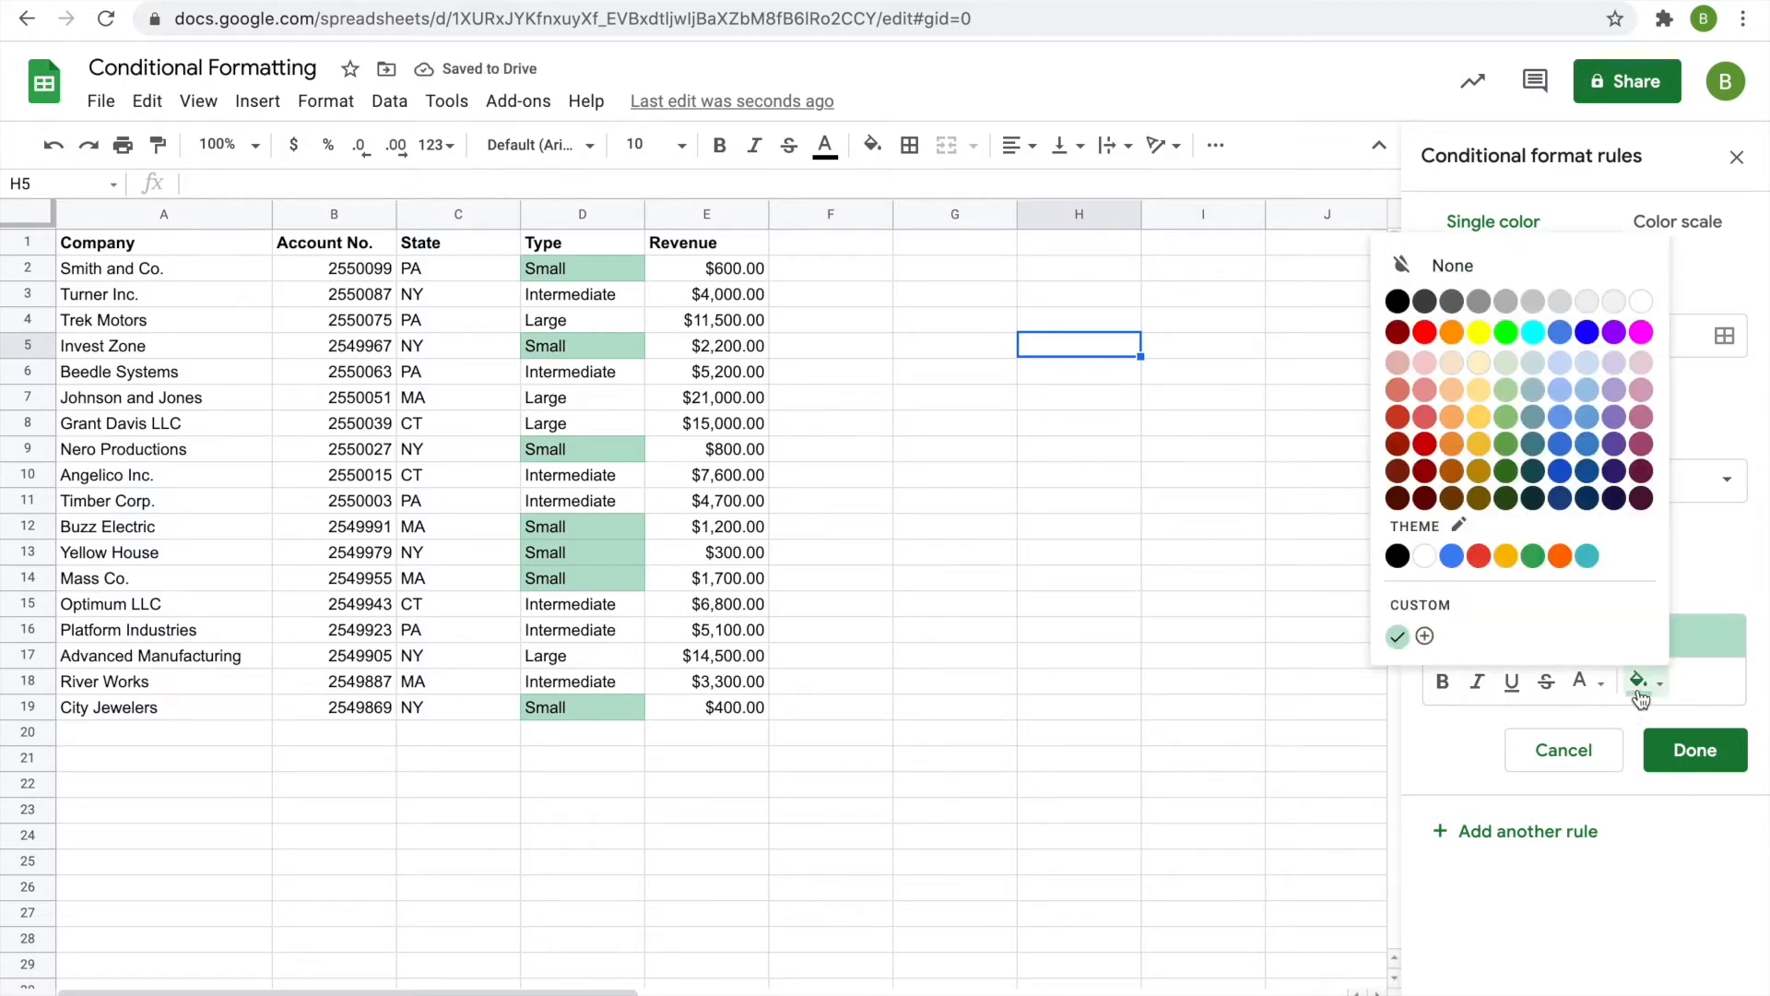
{"action": "left_click", "coordinate": [1452, 388]}
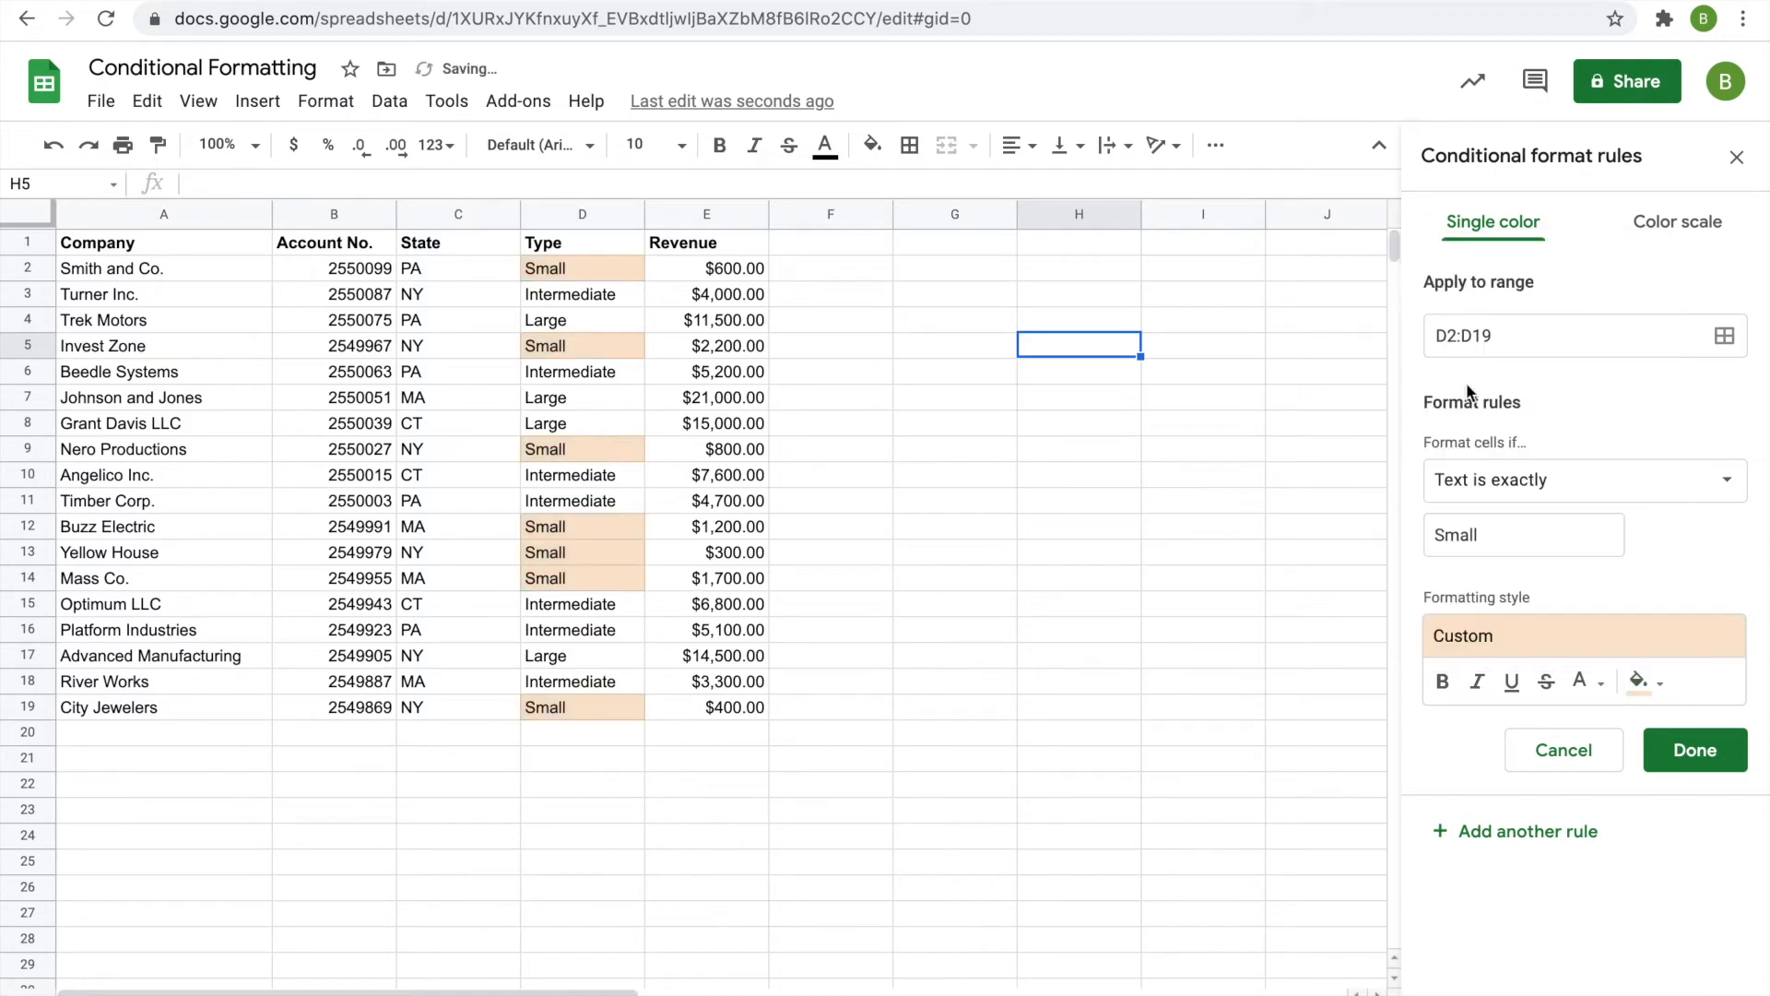
{"action": "left_click", "coordinate": [1443, 684]}
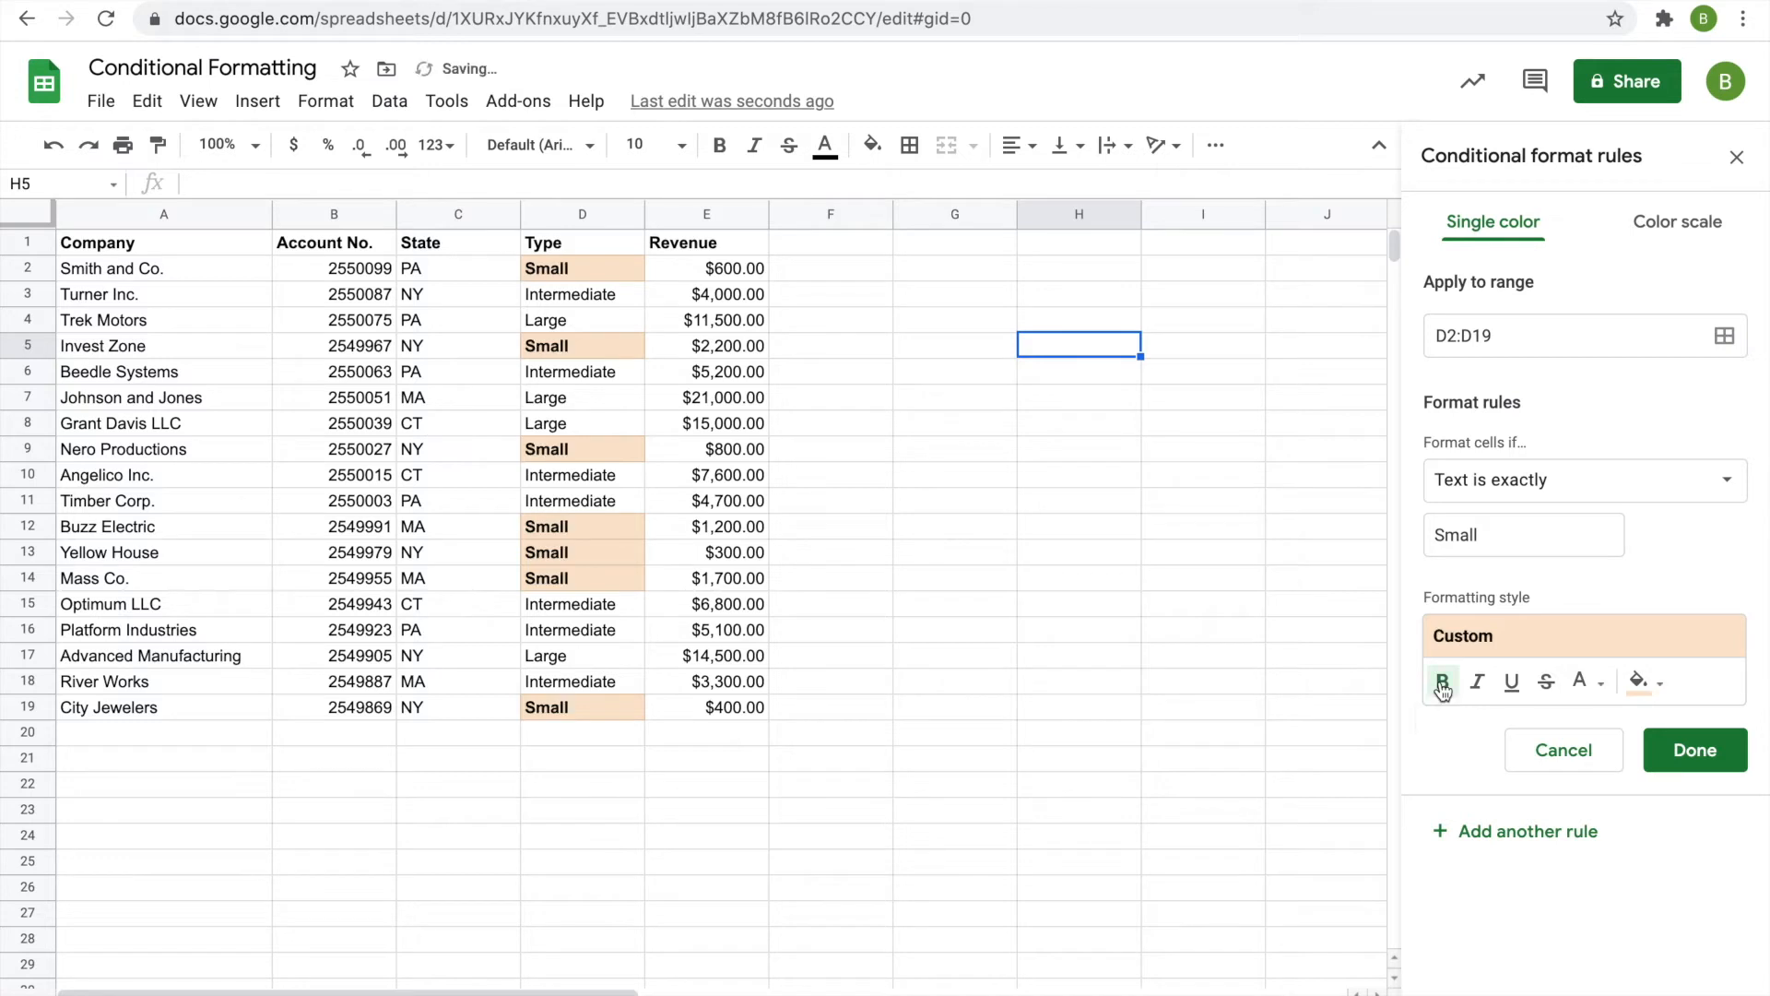
{"action": "left_click", "coordinate": [1600, 684]}
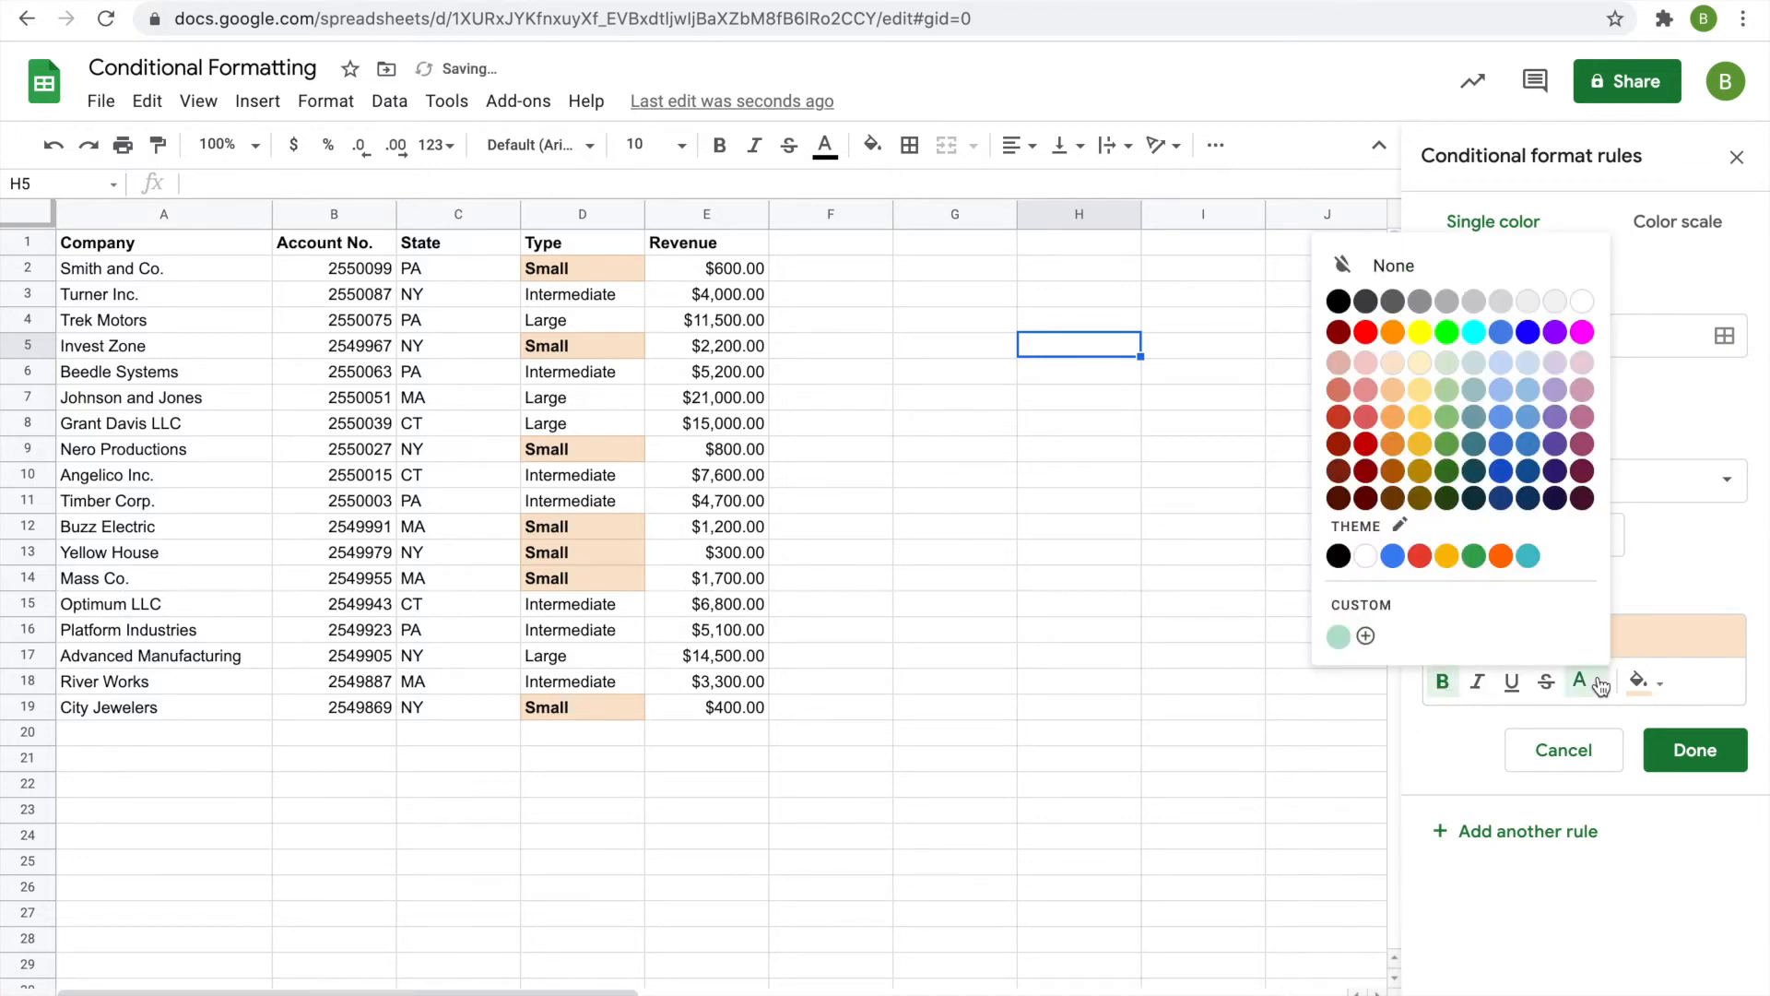
{"action": "left_click", "coordinate": [1393, 393]}
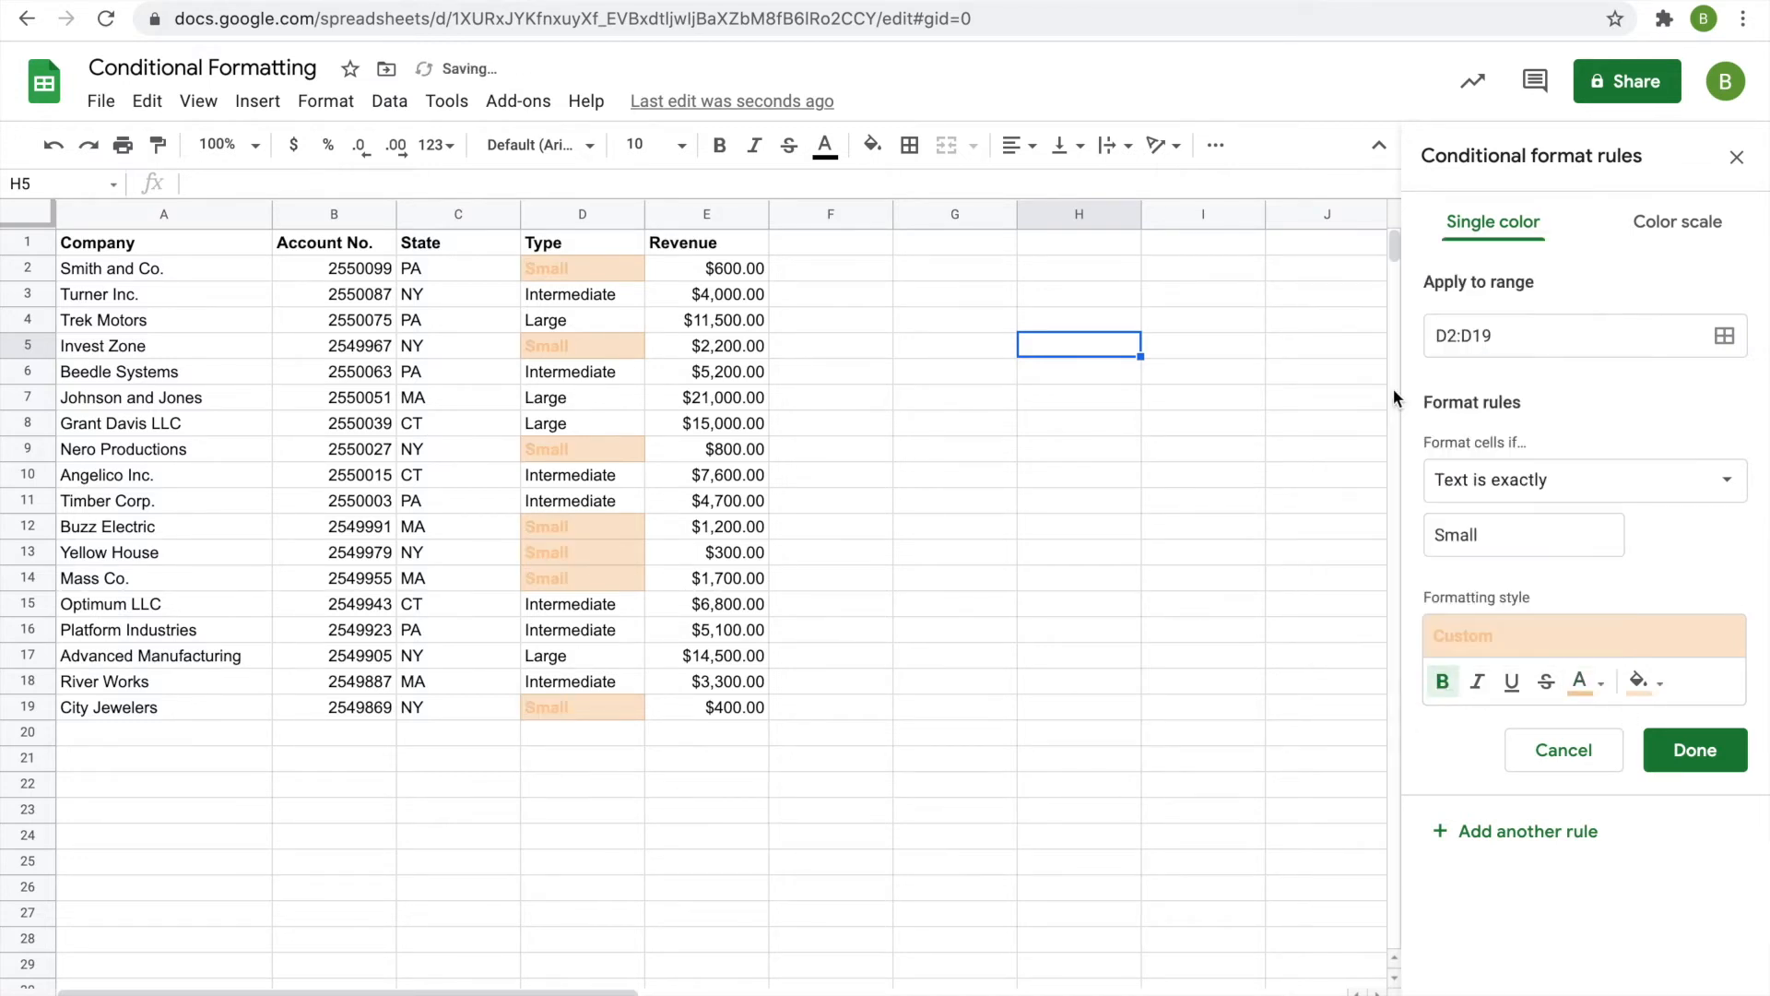
{"action": "left_click", "coordinate": [1572, 691]}
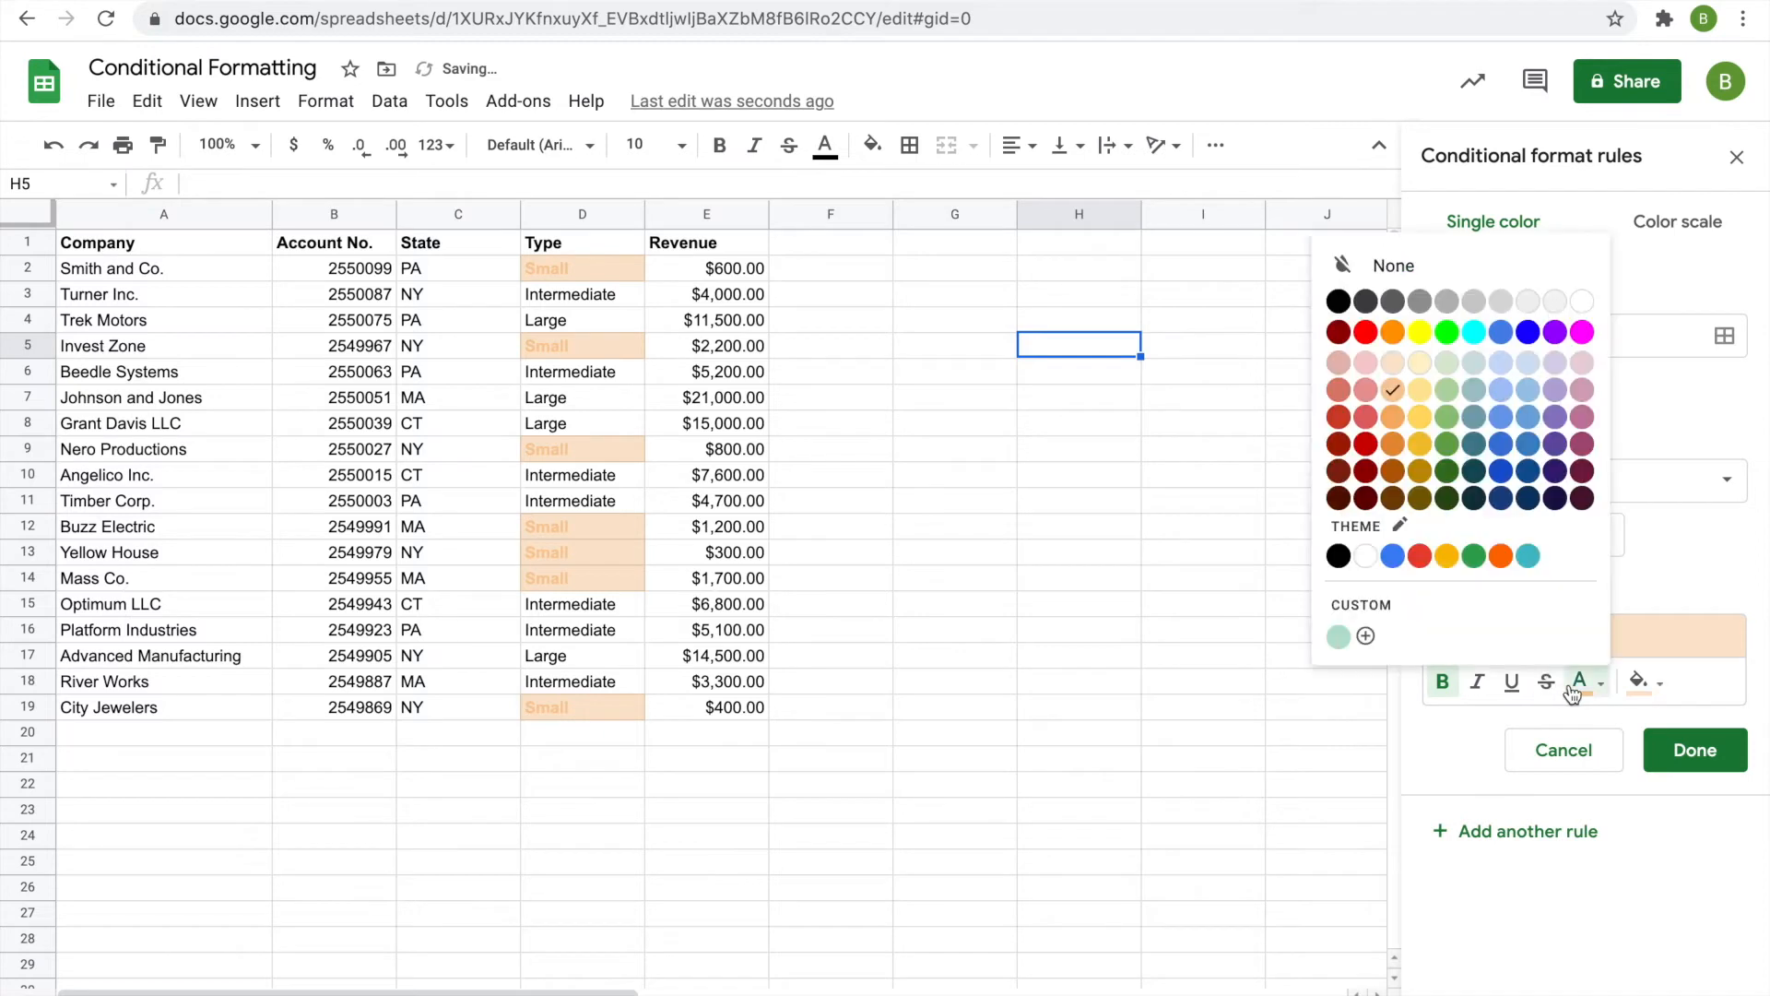
{"action": "left_click", "coordinate": [1500, 556]}
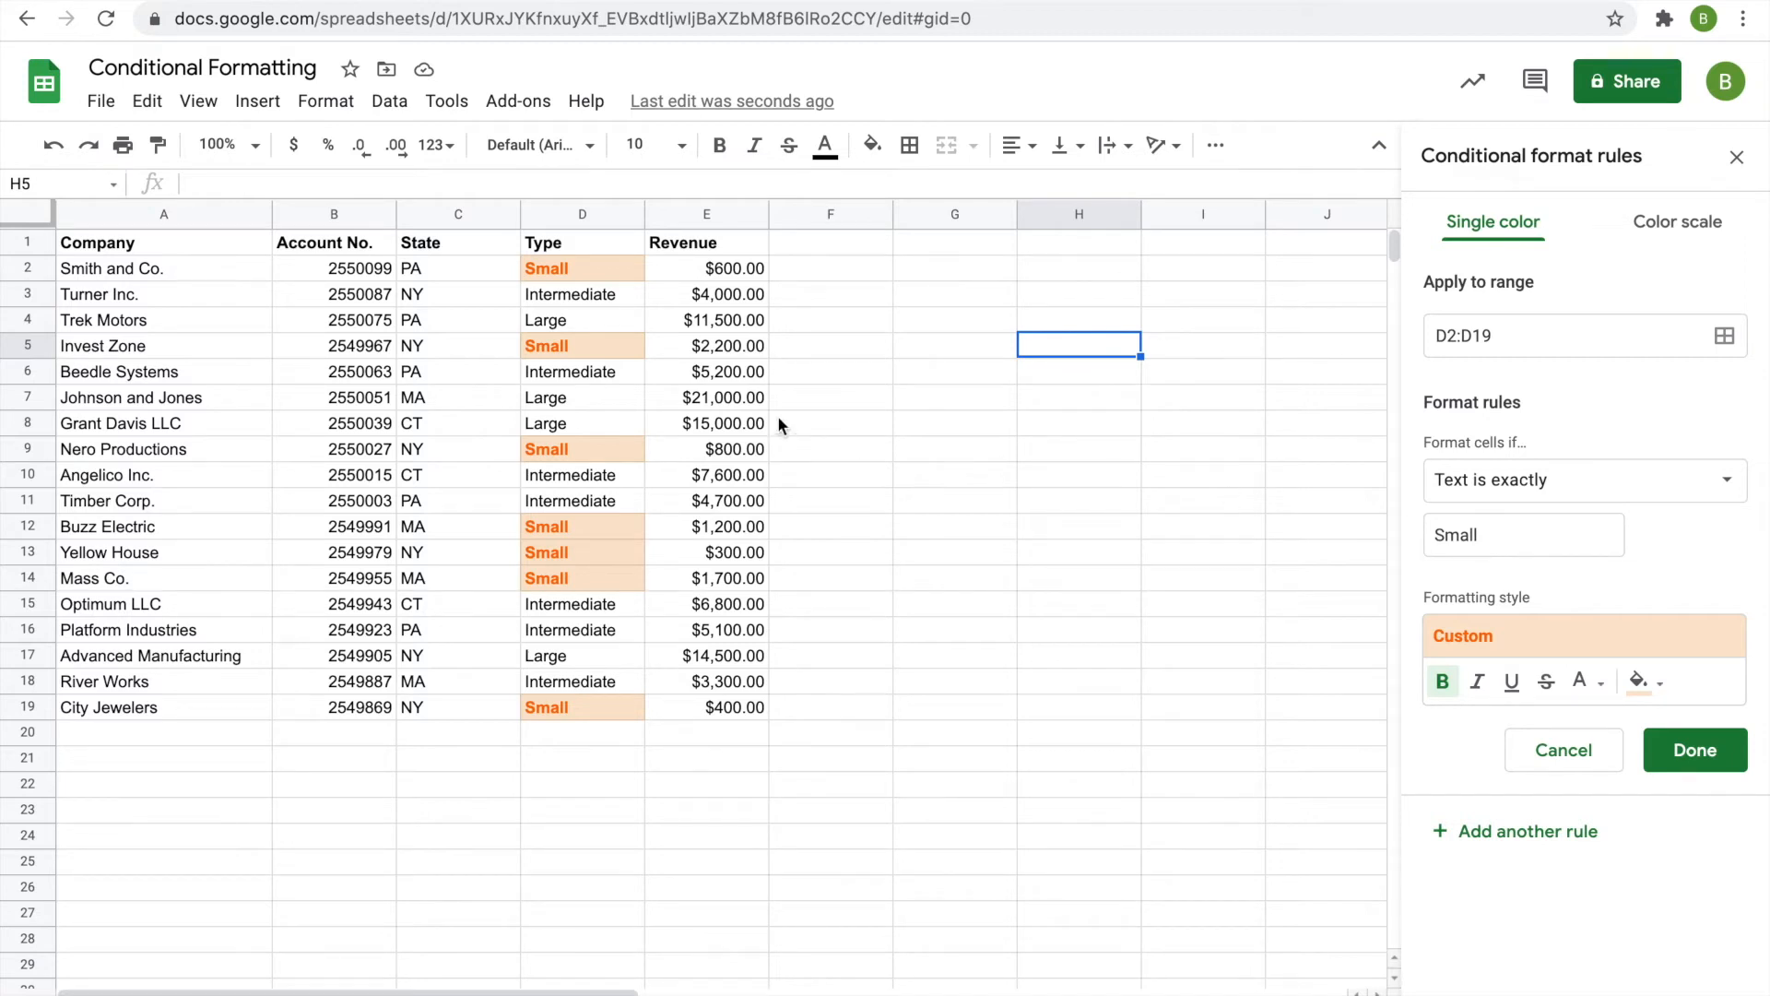
{"action": "left_click", "coordinate": [1699, 765]}
{"action": "left_click", "coordinate": [1078, 553]}
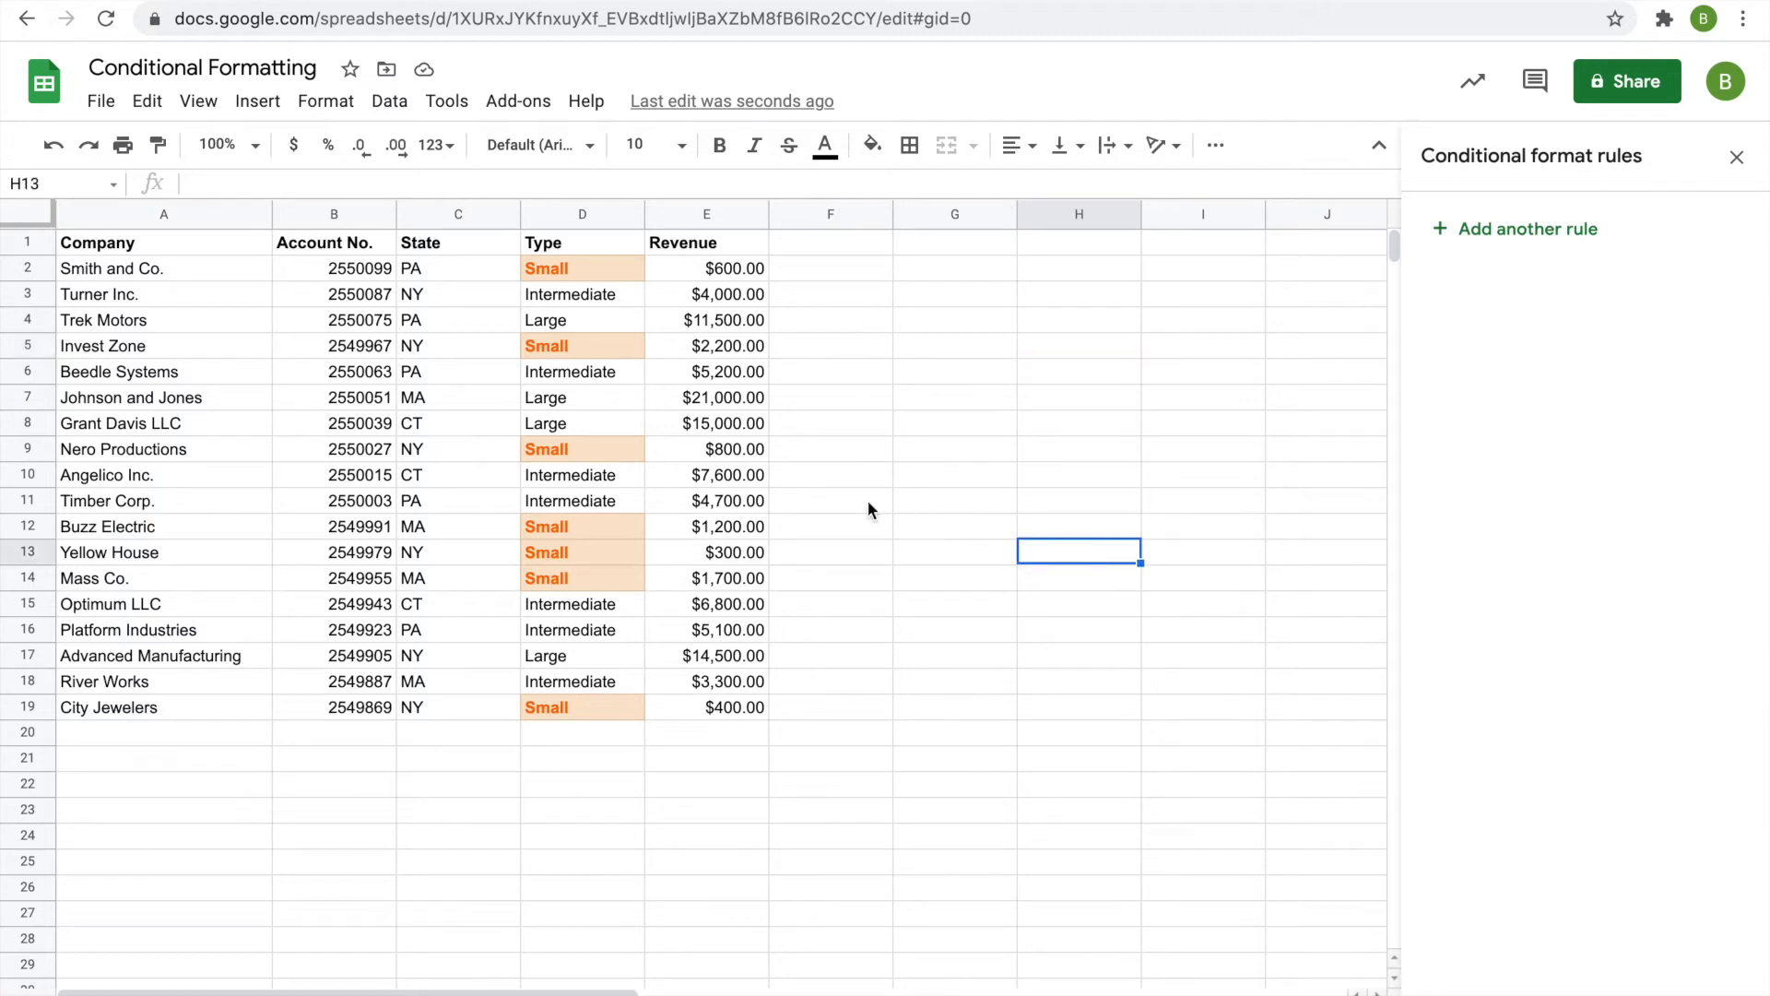
Step: Test the rule by changing the type in D6 to Small, and undo that edit
{"action": "left_click", "coordinate": [578, 376]}
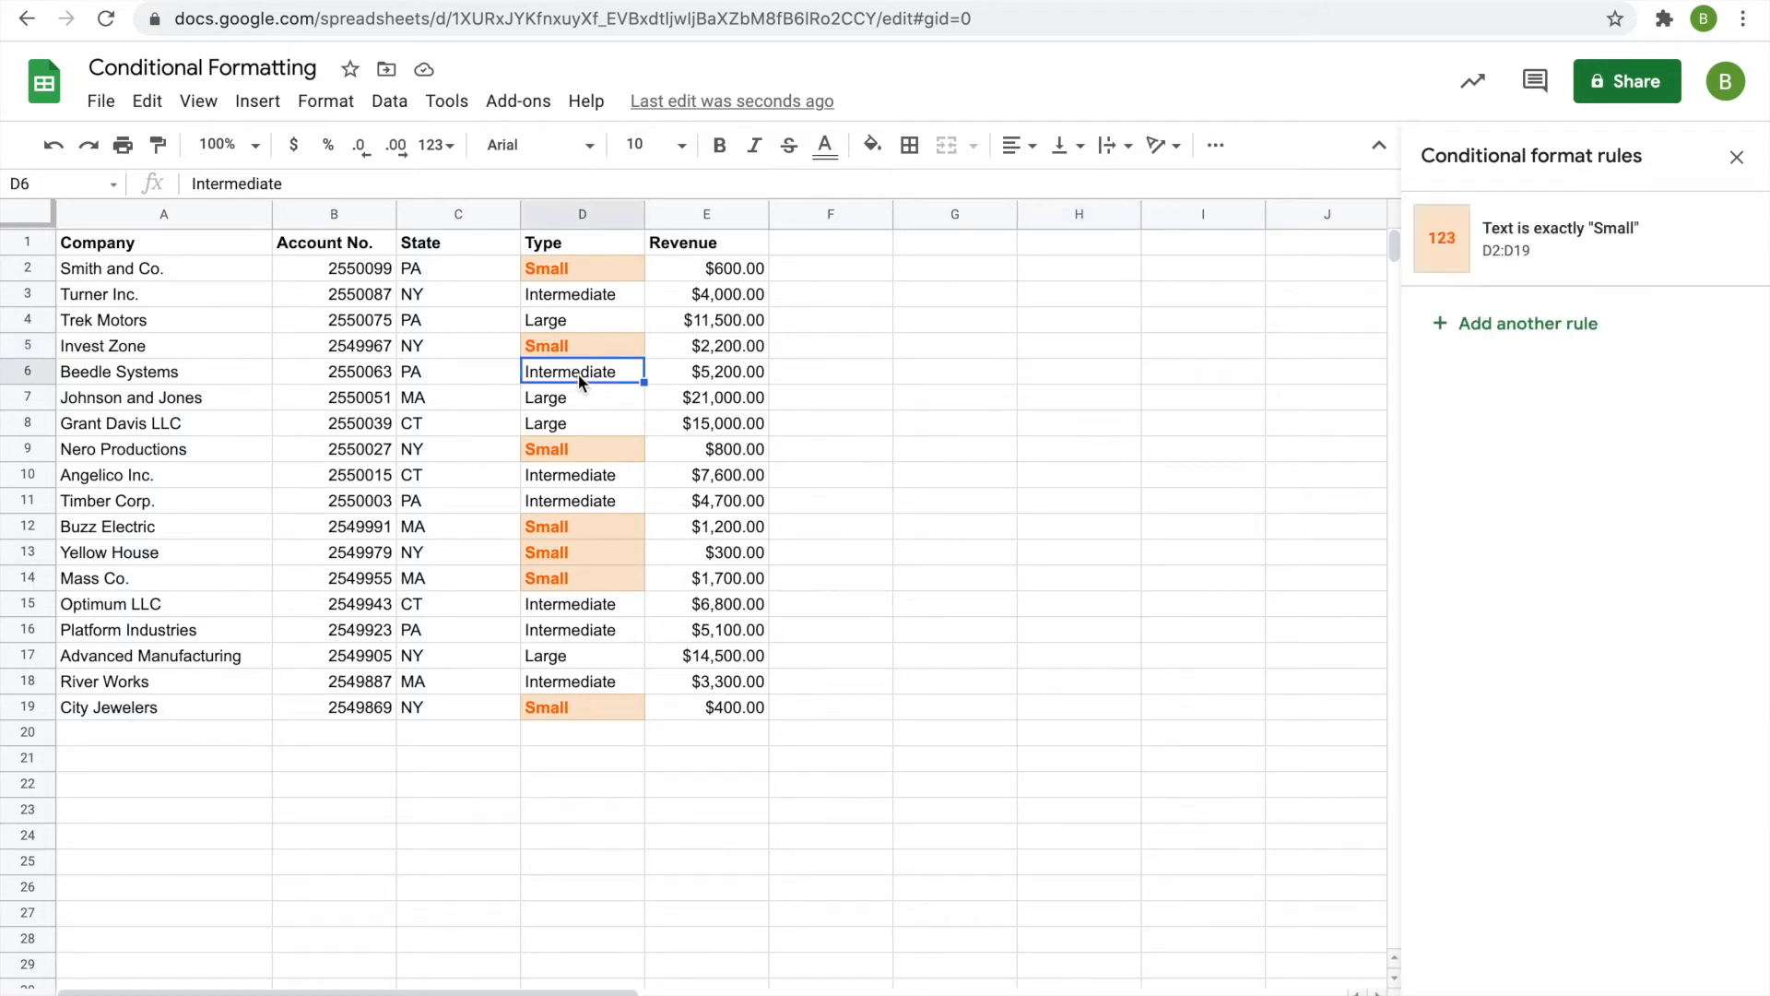
{"action": "type", "text": "Small"}
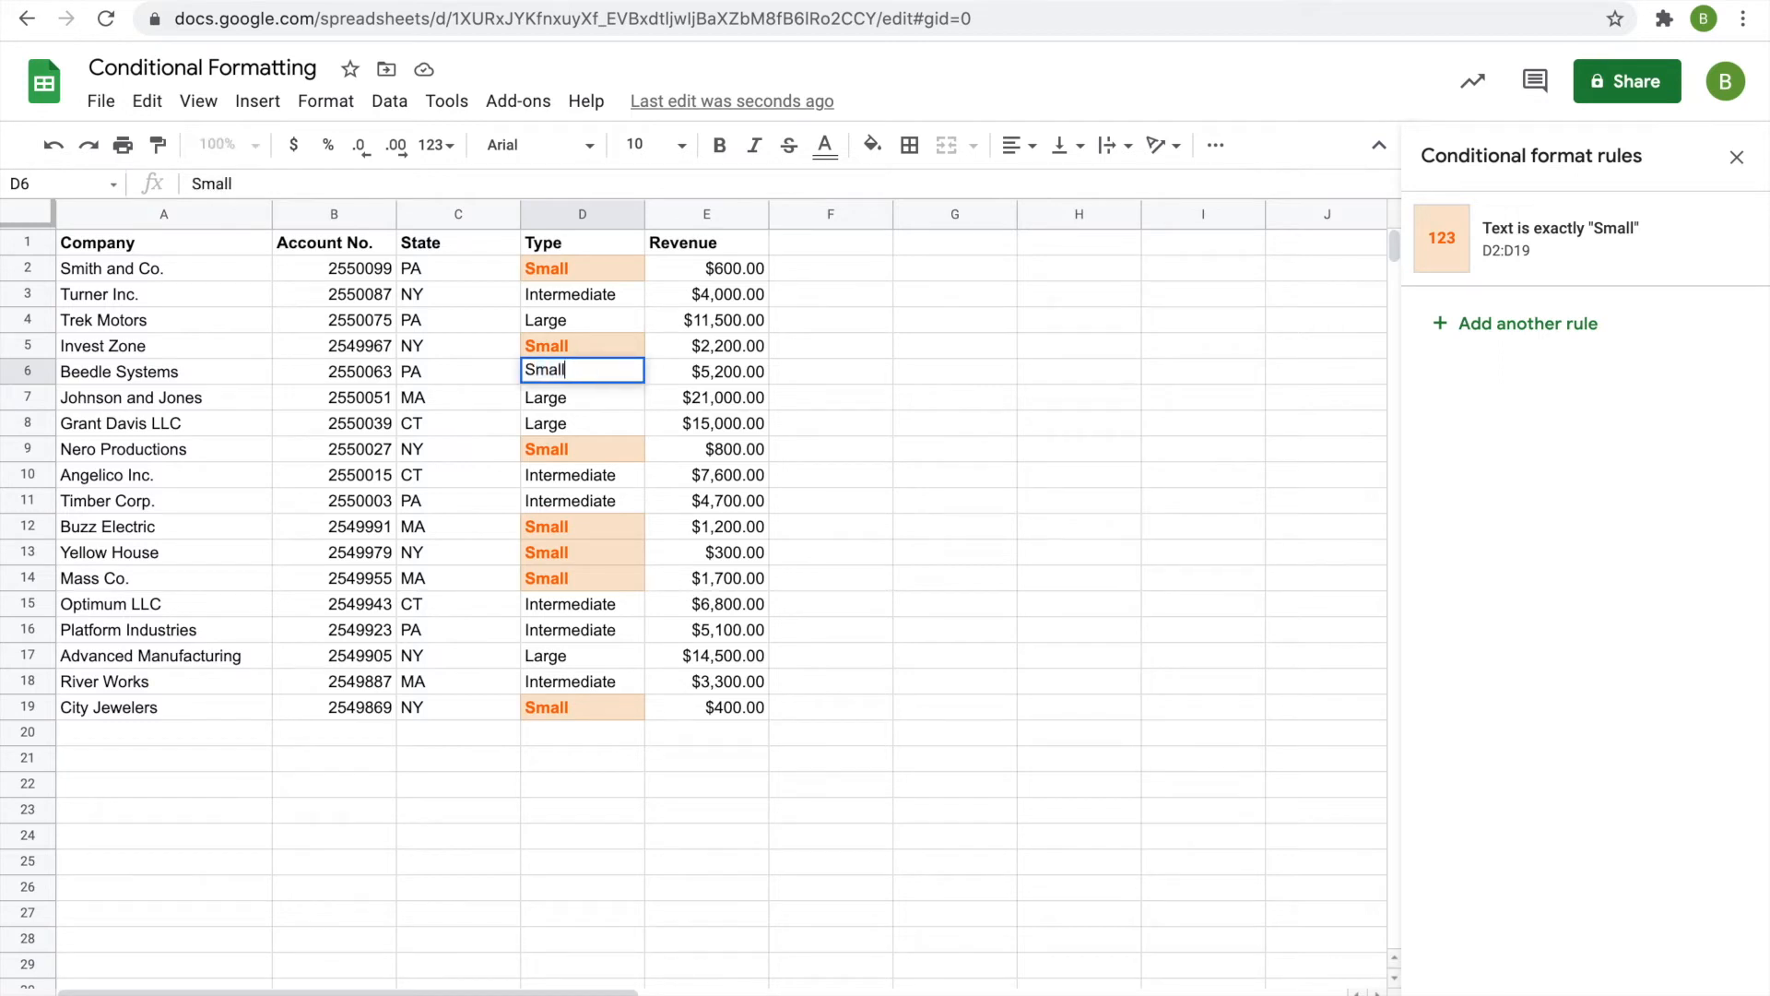
{"action": "left_click", "coordinate": [909, 368]}
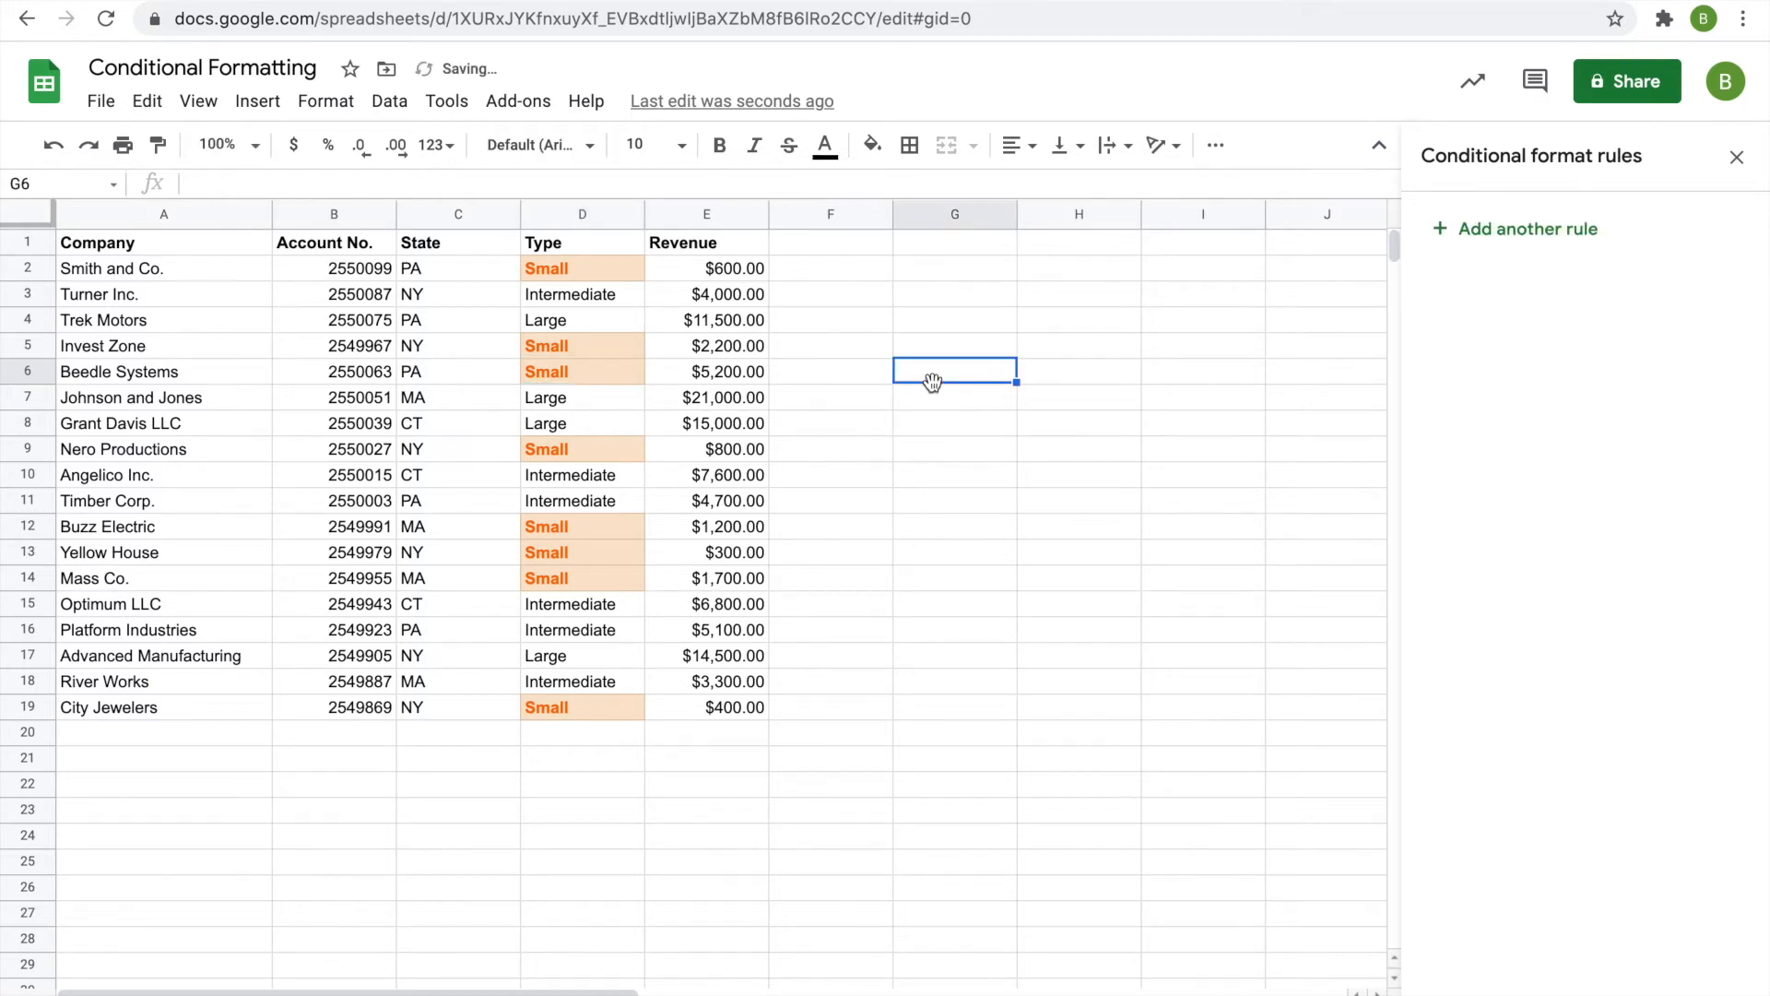
{"action": "left_click", "coordinate": [54, 155]}
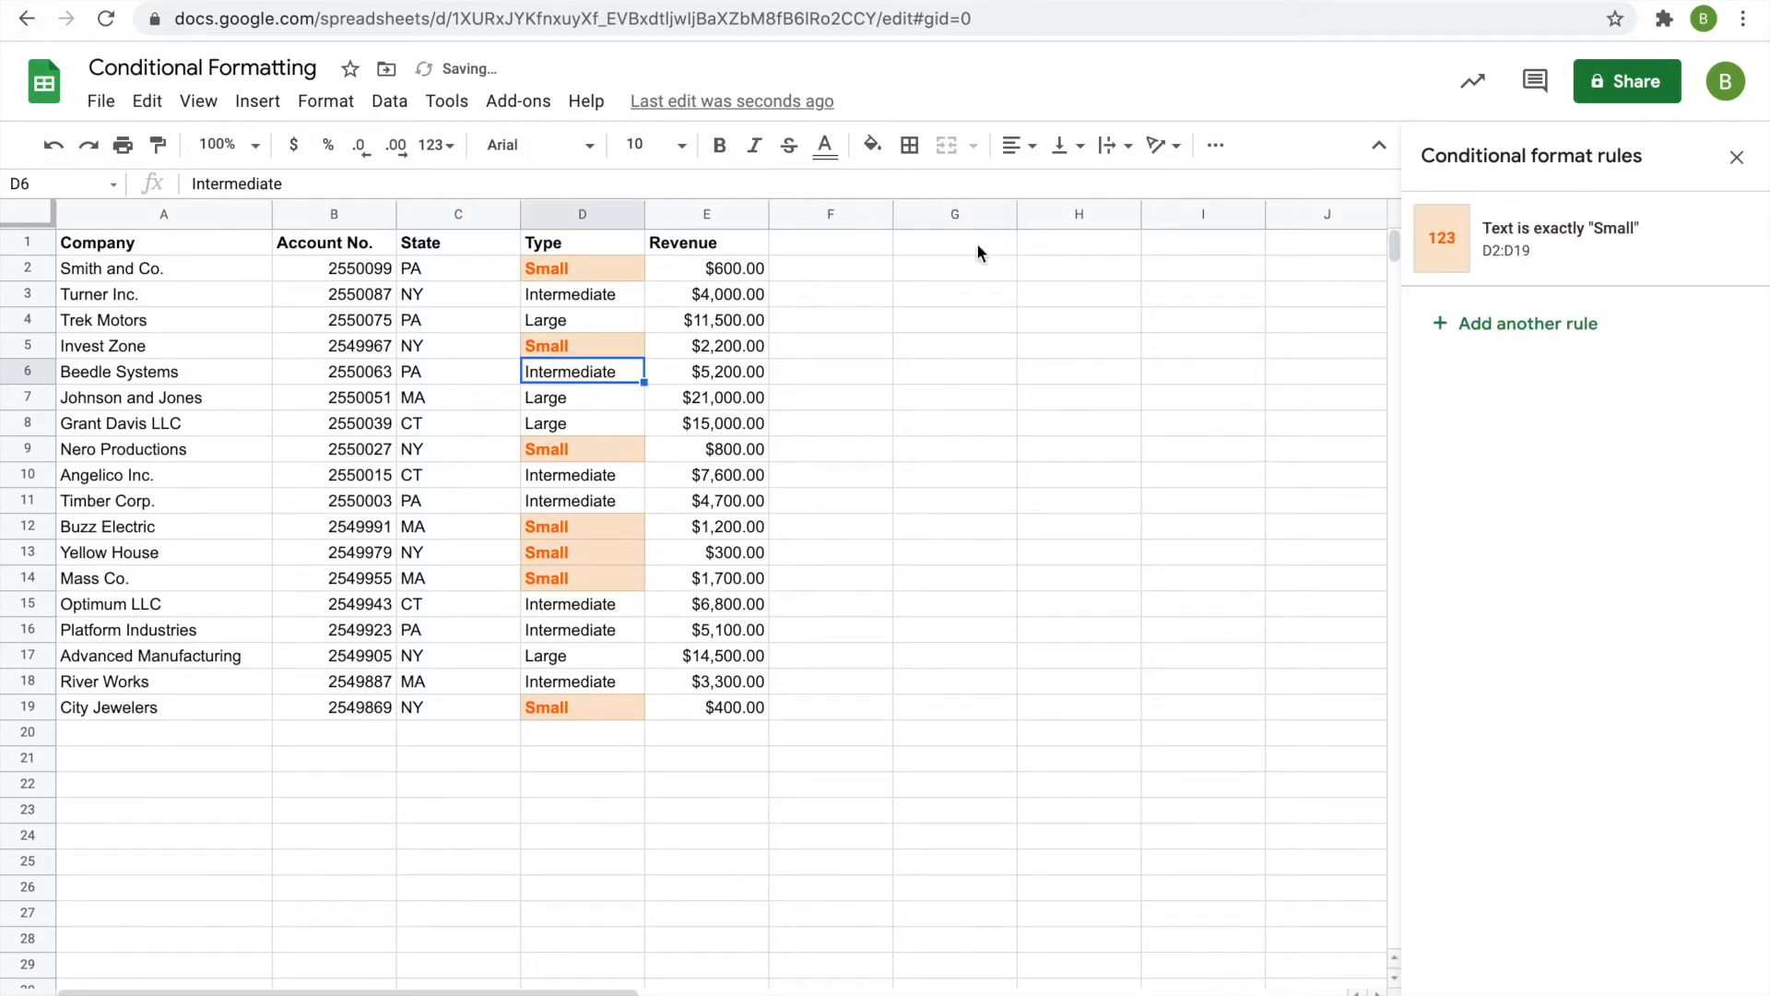
Step: Add another conditional format rule and set its range to D2:D19
{"action": "left_click", "coordinate": [1495, 321]}
{"action": "left_click", "coordinate": [1536, 334]}
{"action": "key", "text": "BackSpace"}
{"action": "type", "text": "2:"}
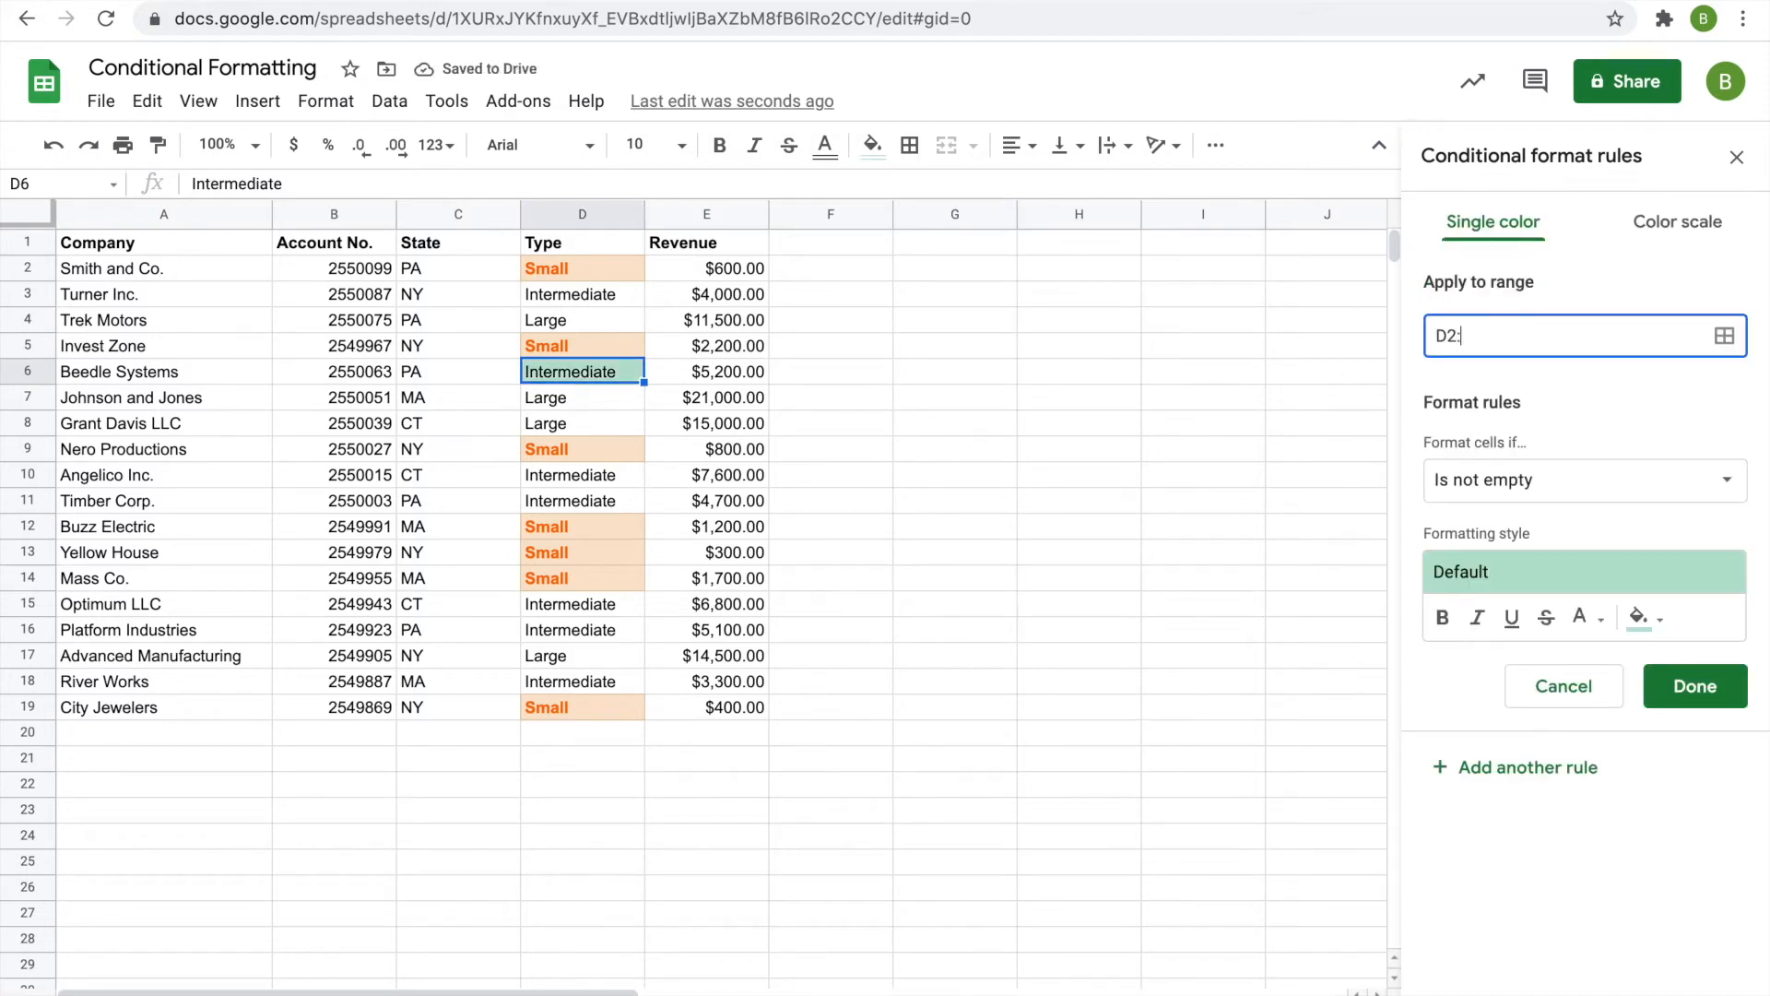
{"action": "type", "text": "D19"}
{"action": "left_click", "coordinate": [1646, 618]}
{"action": "left_click", "coordinate": [1645, 618]}
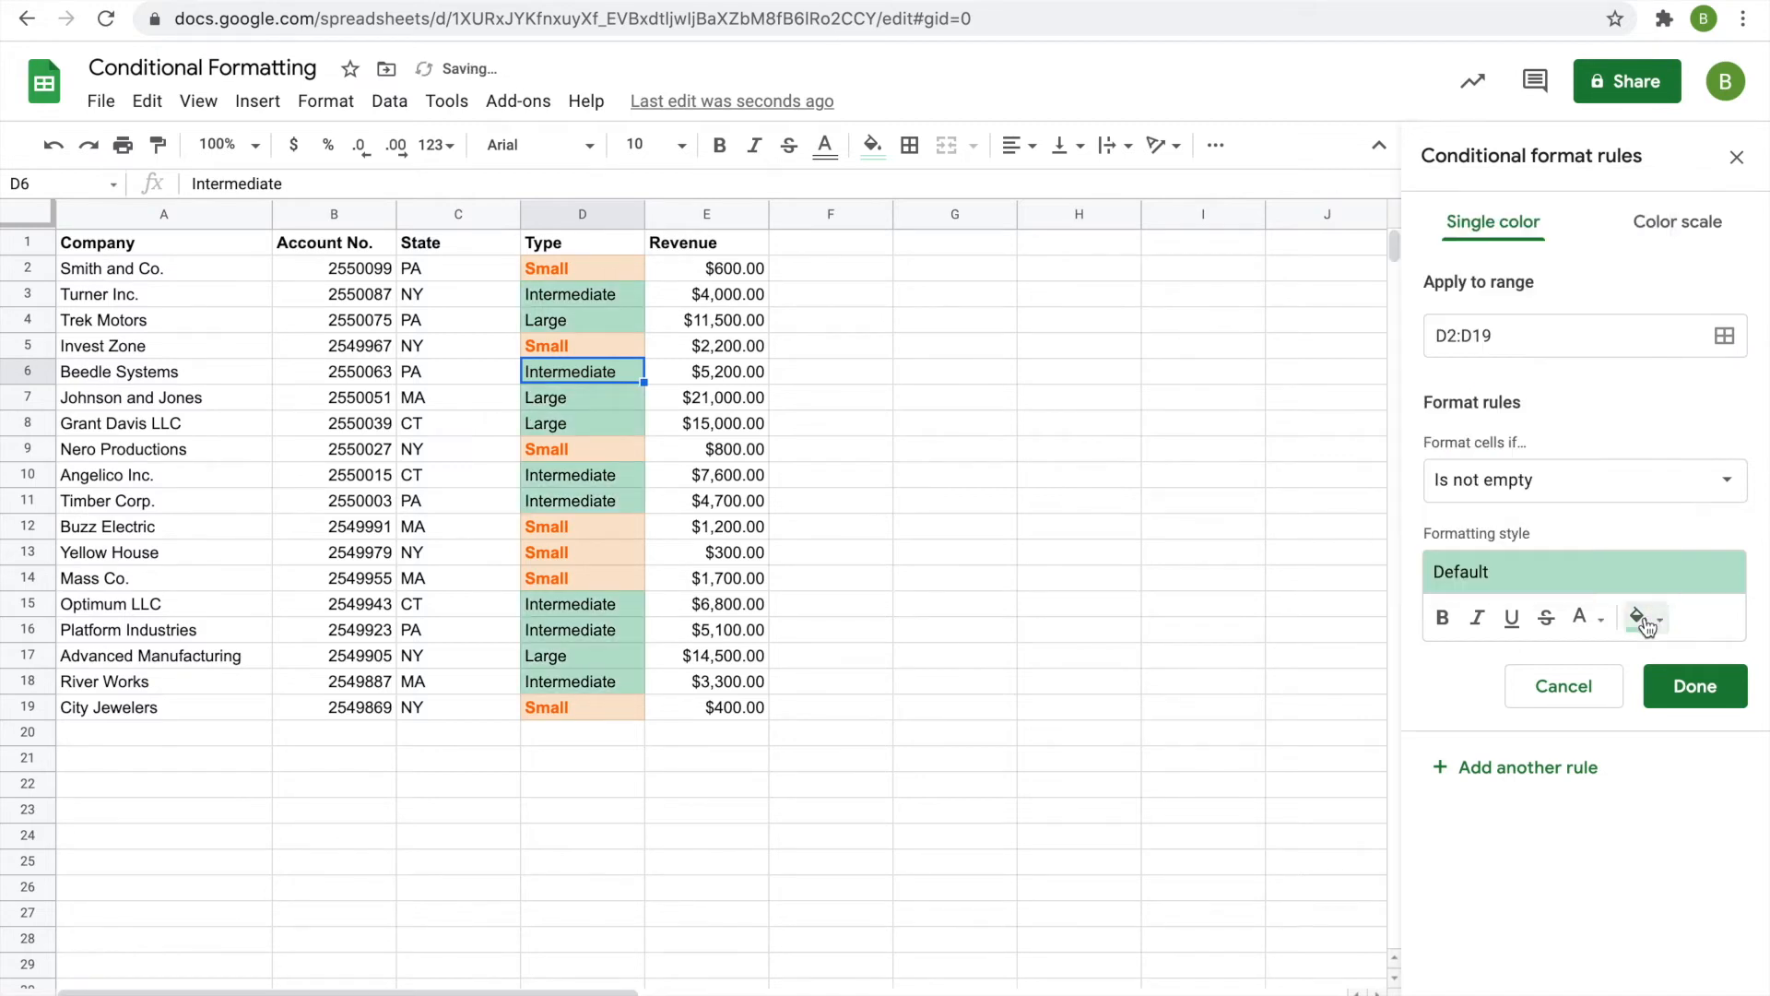
Step: Set the new rule's condition to "Text is exactly" with the value Intermediate
{"action": "left_click", "coordinate": [1650, 483]}
{"action": "left_click", "coordinate": [1556, 683]}
{"action": "left_click", "coordinate": [1547, 538]}
{"action": "type", "text": "Inter"}
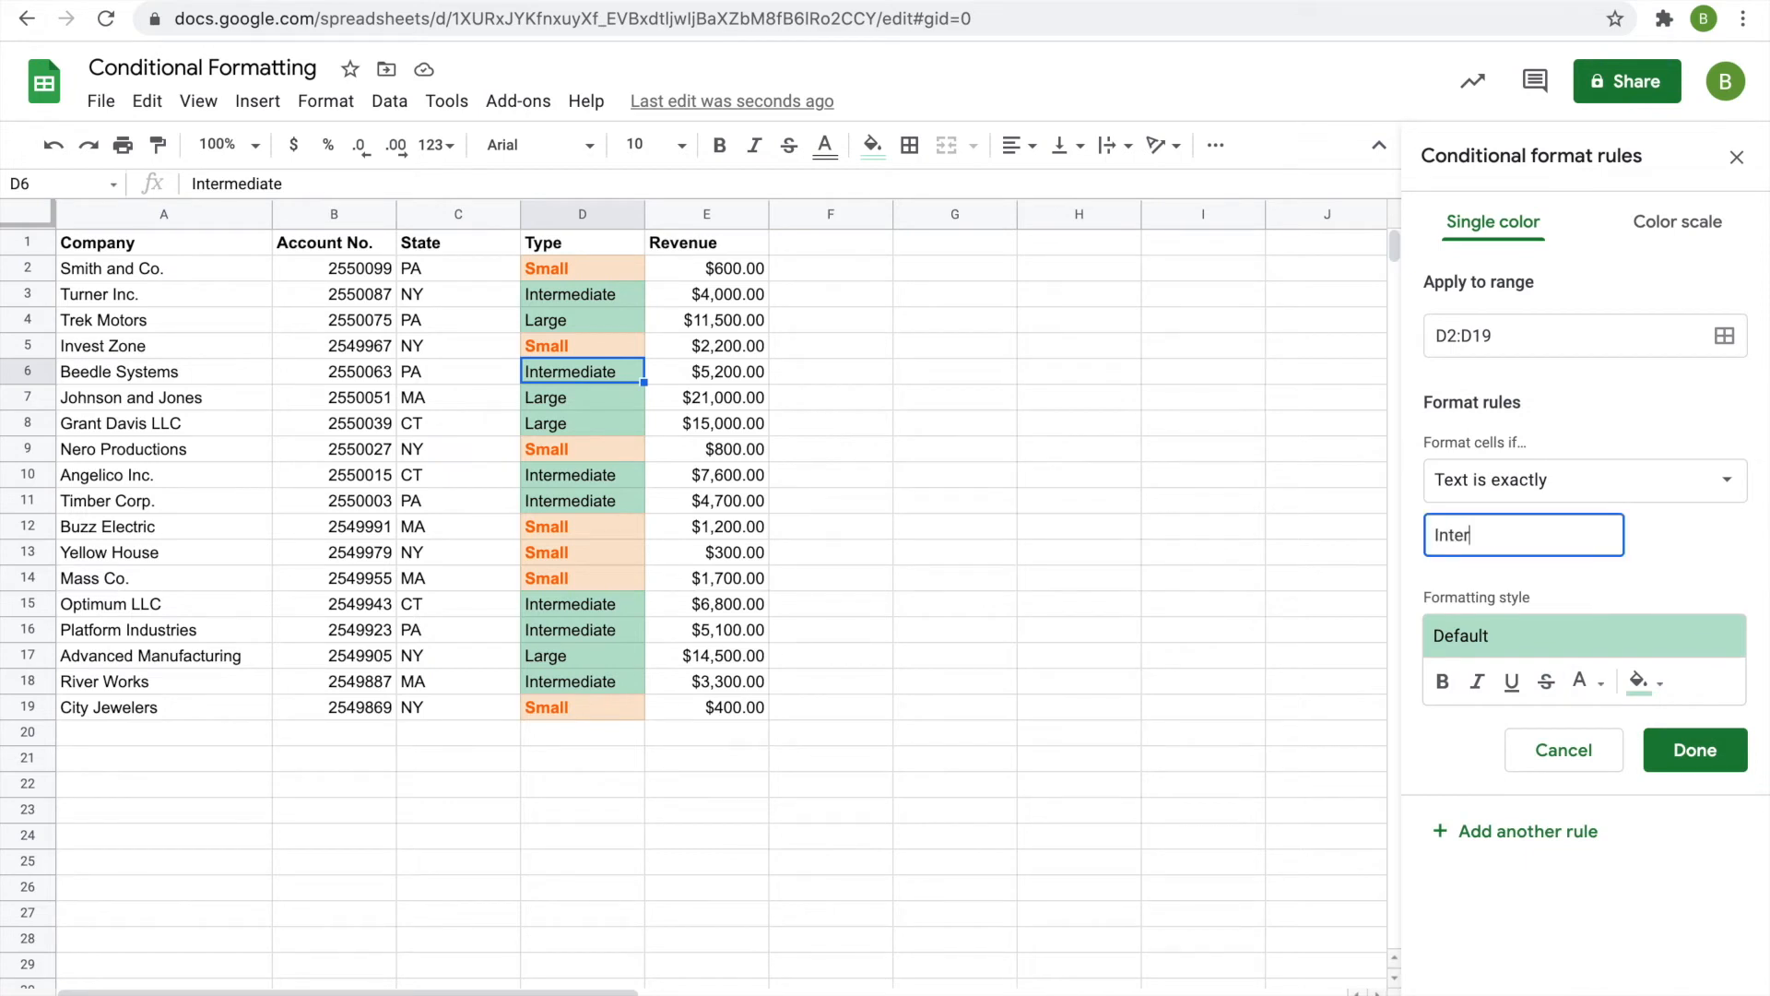
{"action": "type", "text": "mediate"}
Step: Give the Intermediate rule a light yellow fill with bold dark yellow text, and save the rule
{"action": "left_click", "coordinate": [1645, 681]}
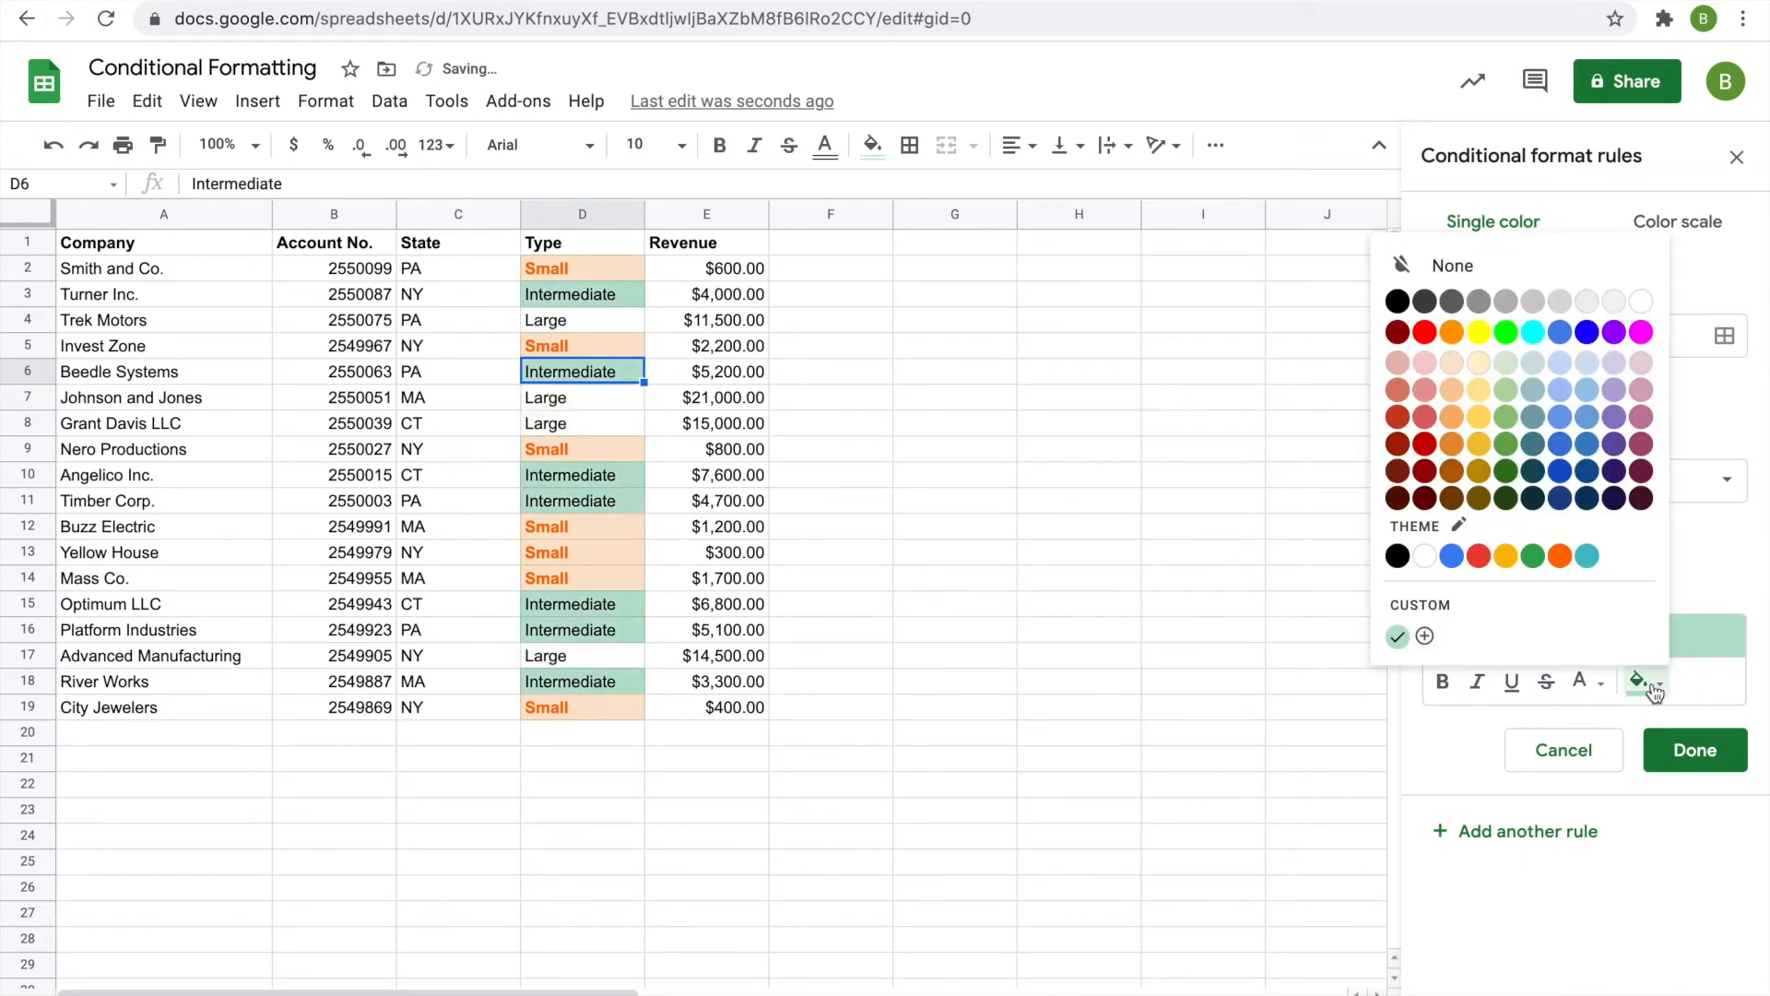
{"action": "left_click", "coordinate": [1479, 362]}
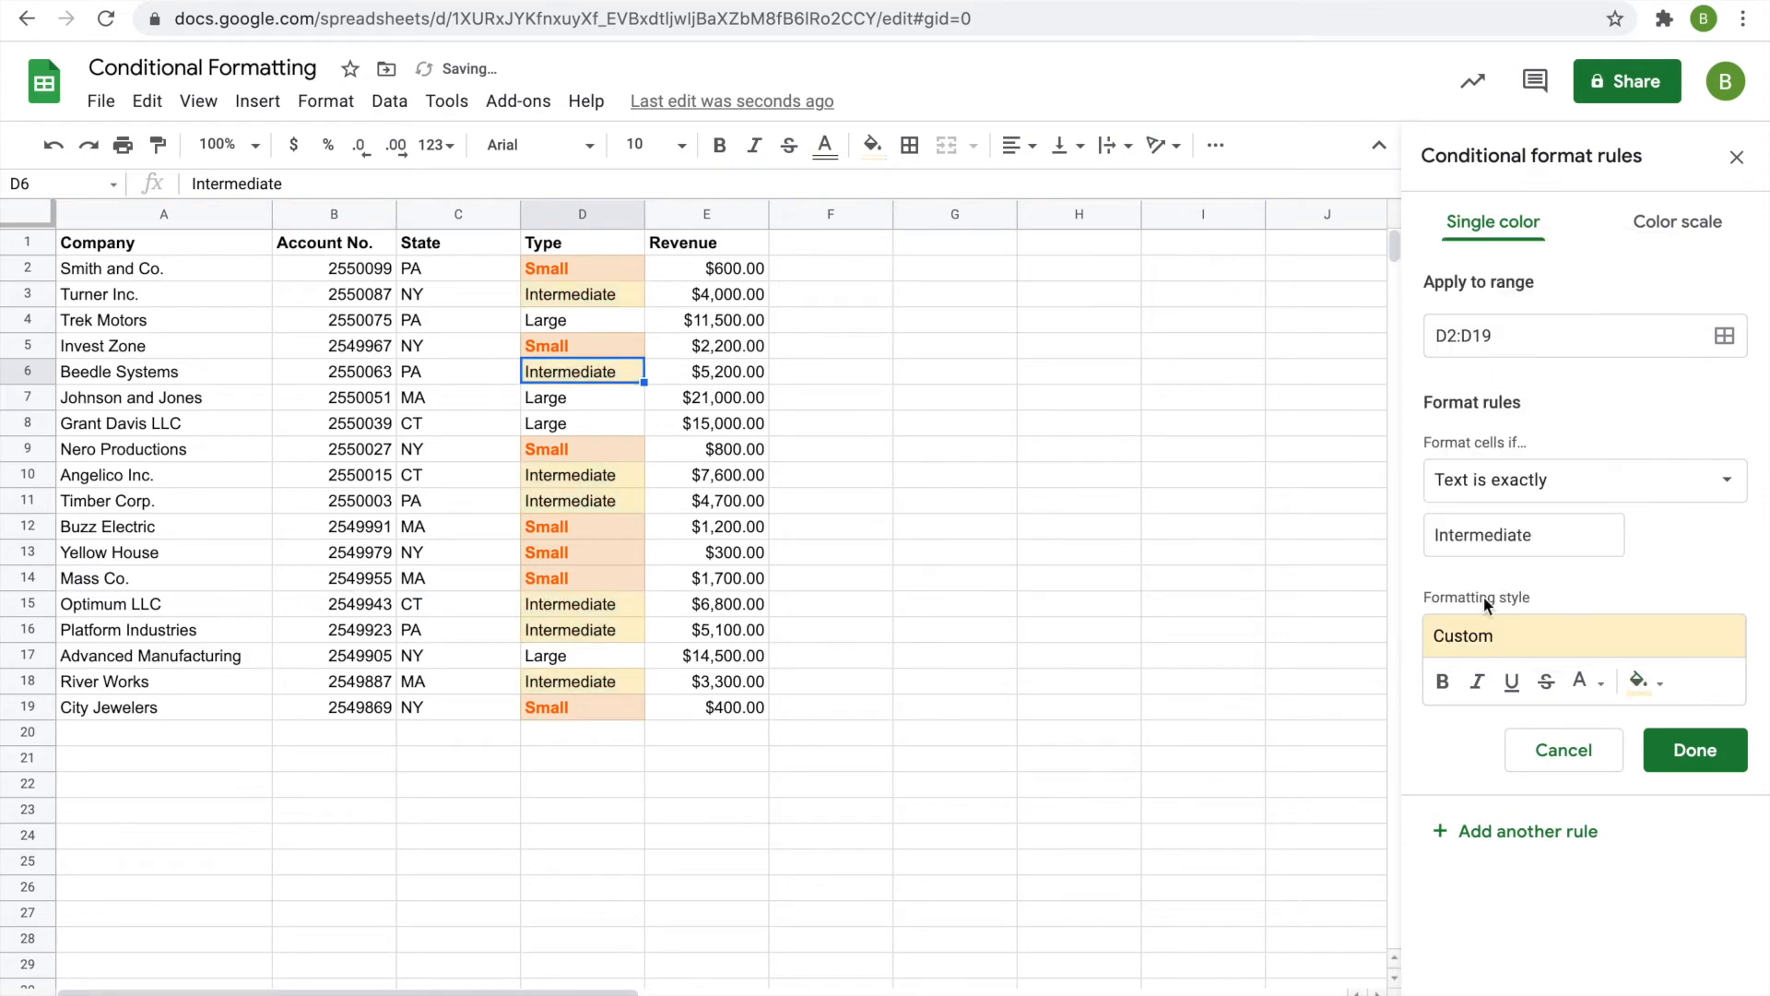
{"action": "left_click", "coordinate": [1443, 684]}
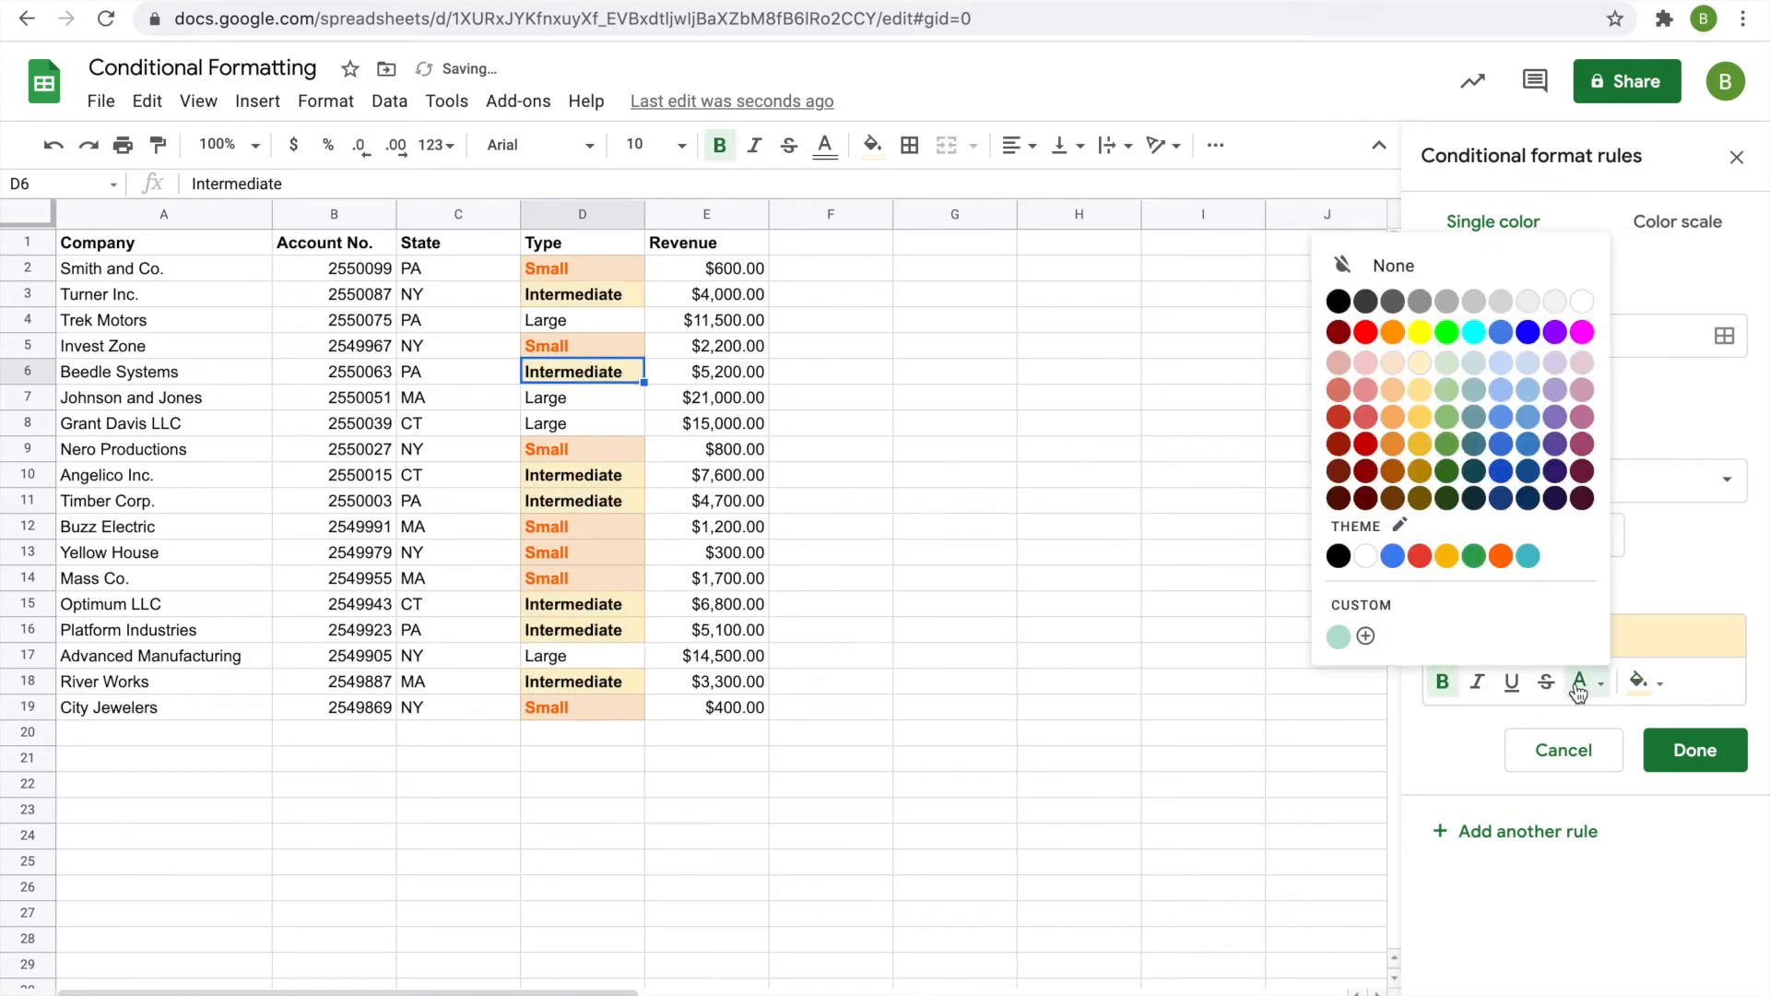
{"action": "left_click", "coordinate": [1420, 417]}
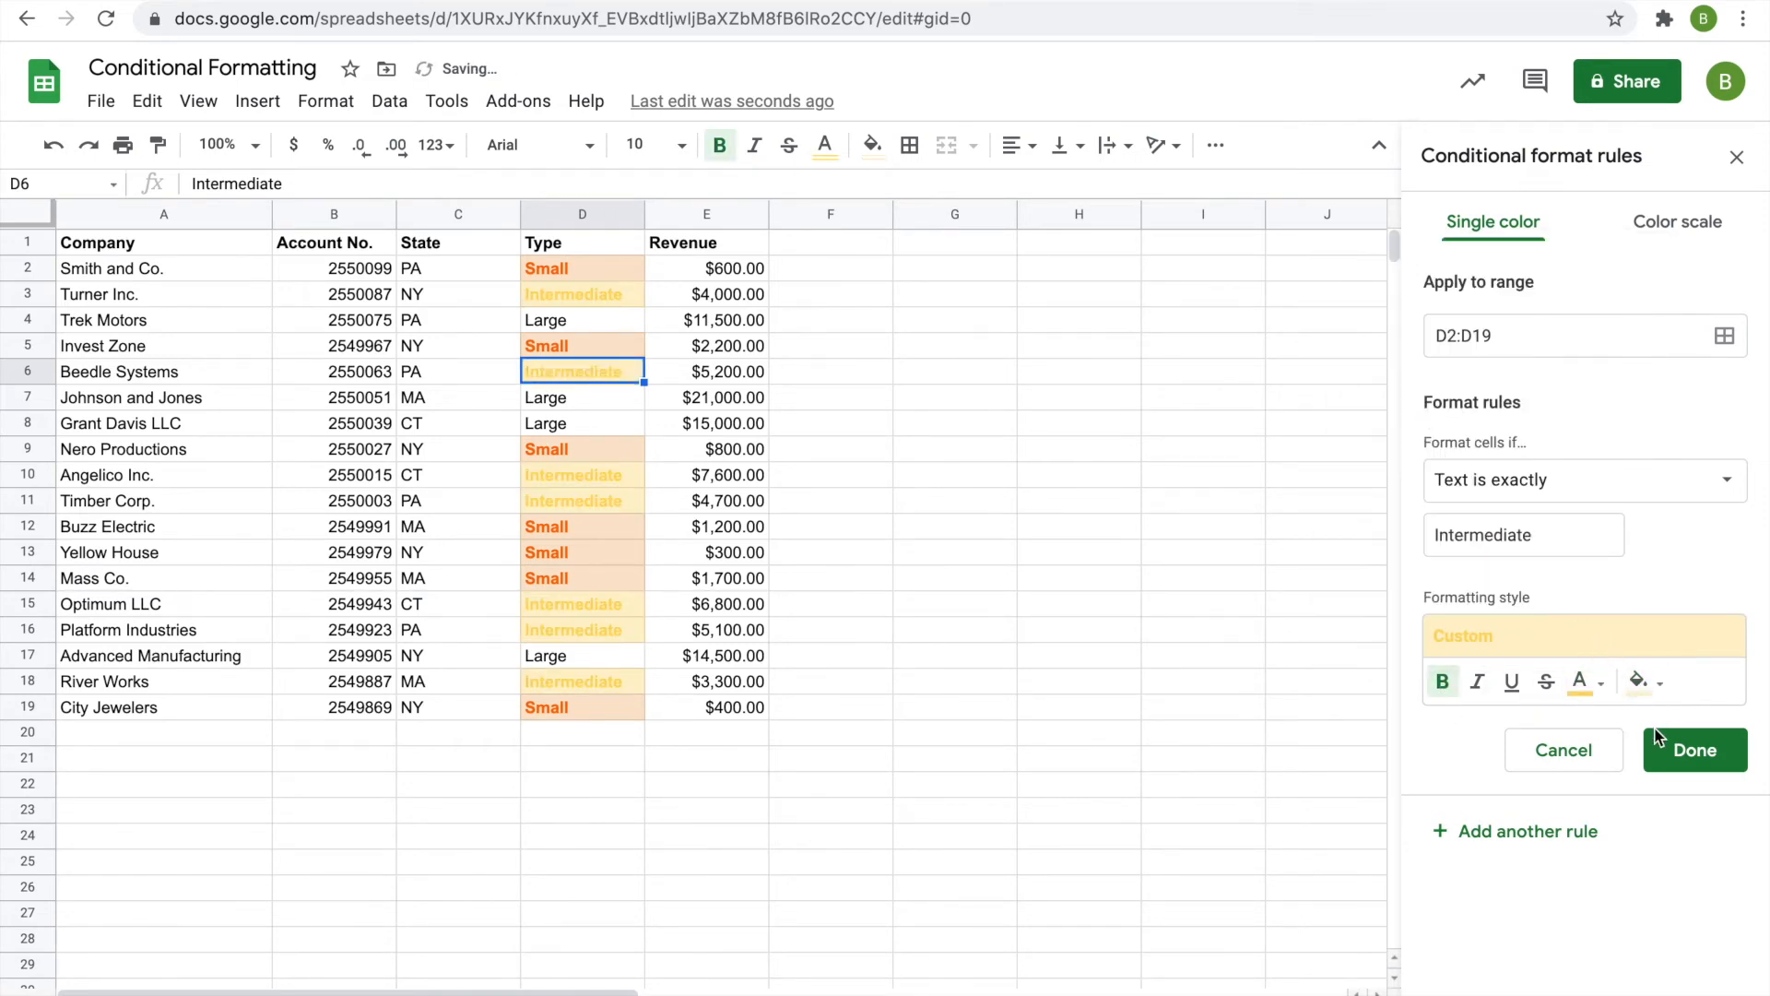
{"action": "left_click", "coordinate": [1591, 682]}
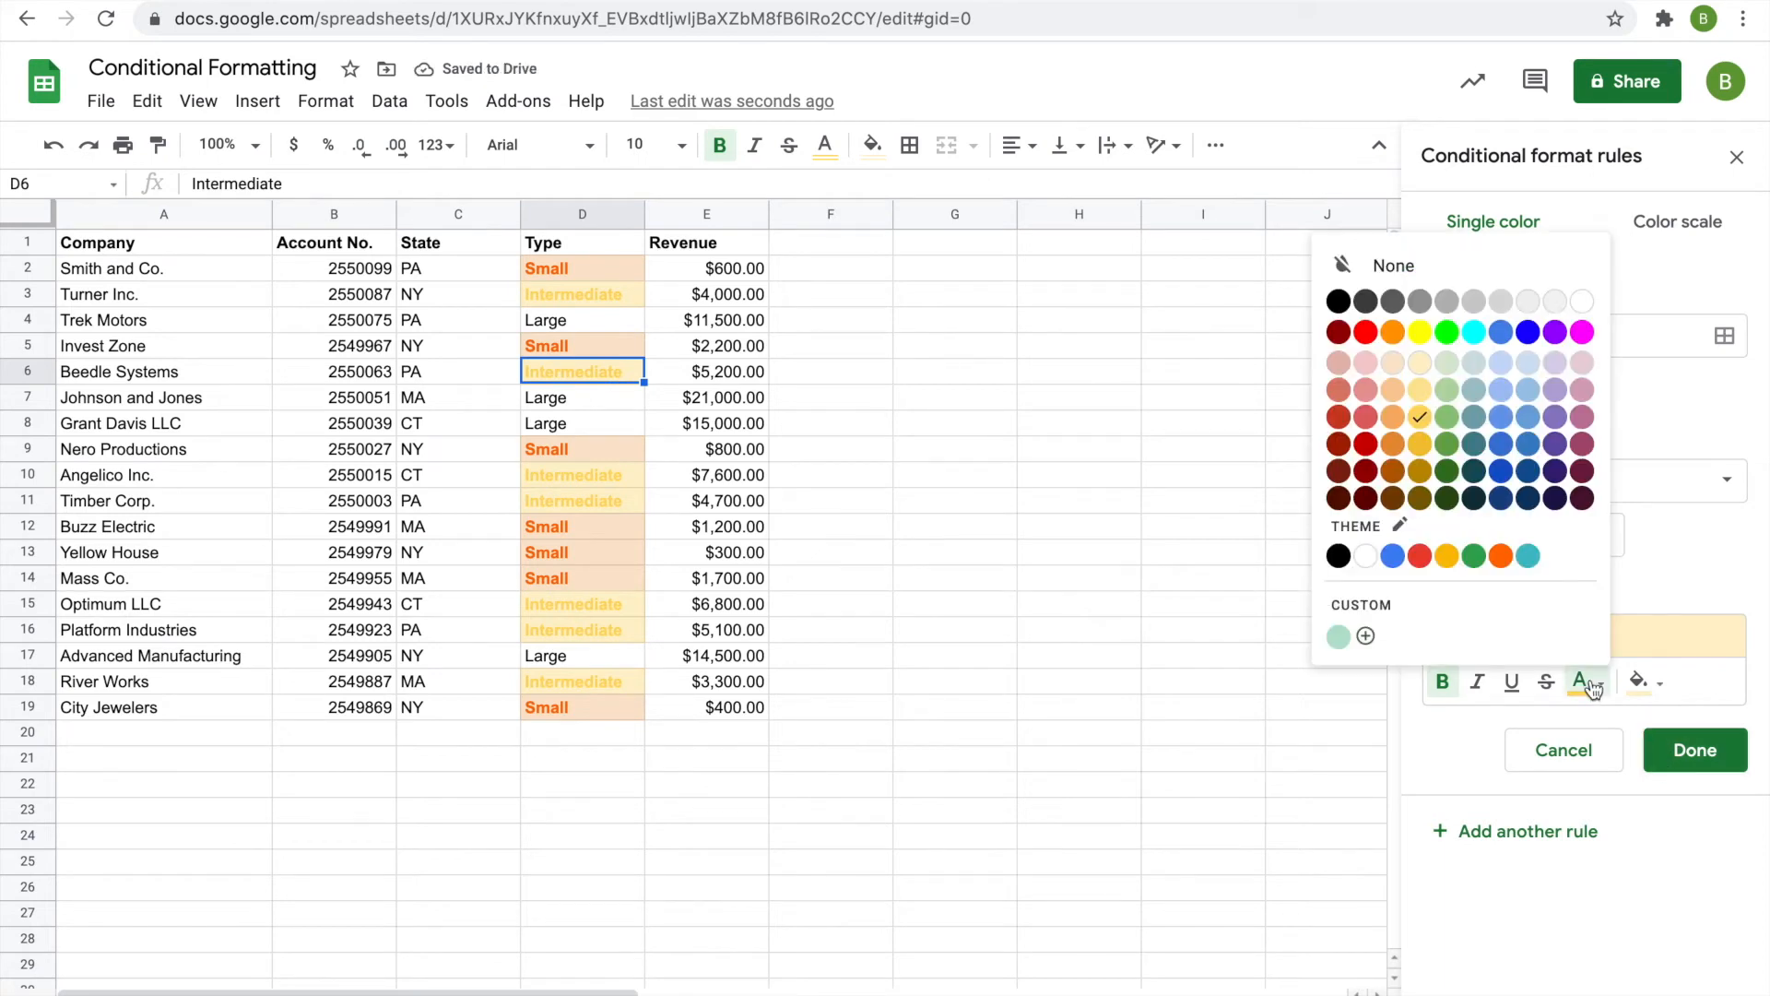
{"action": "left_click", "coordinate": [1449, 555]}
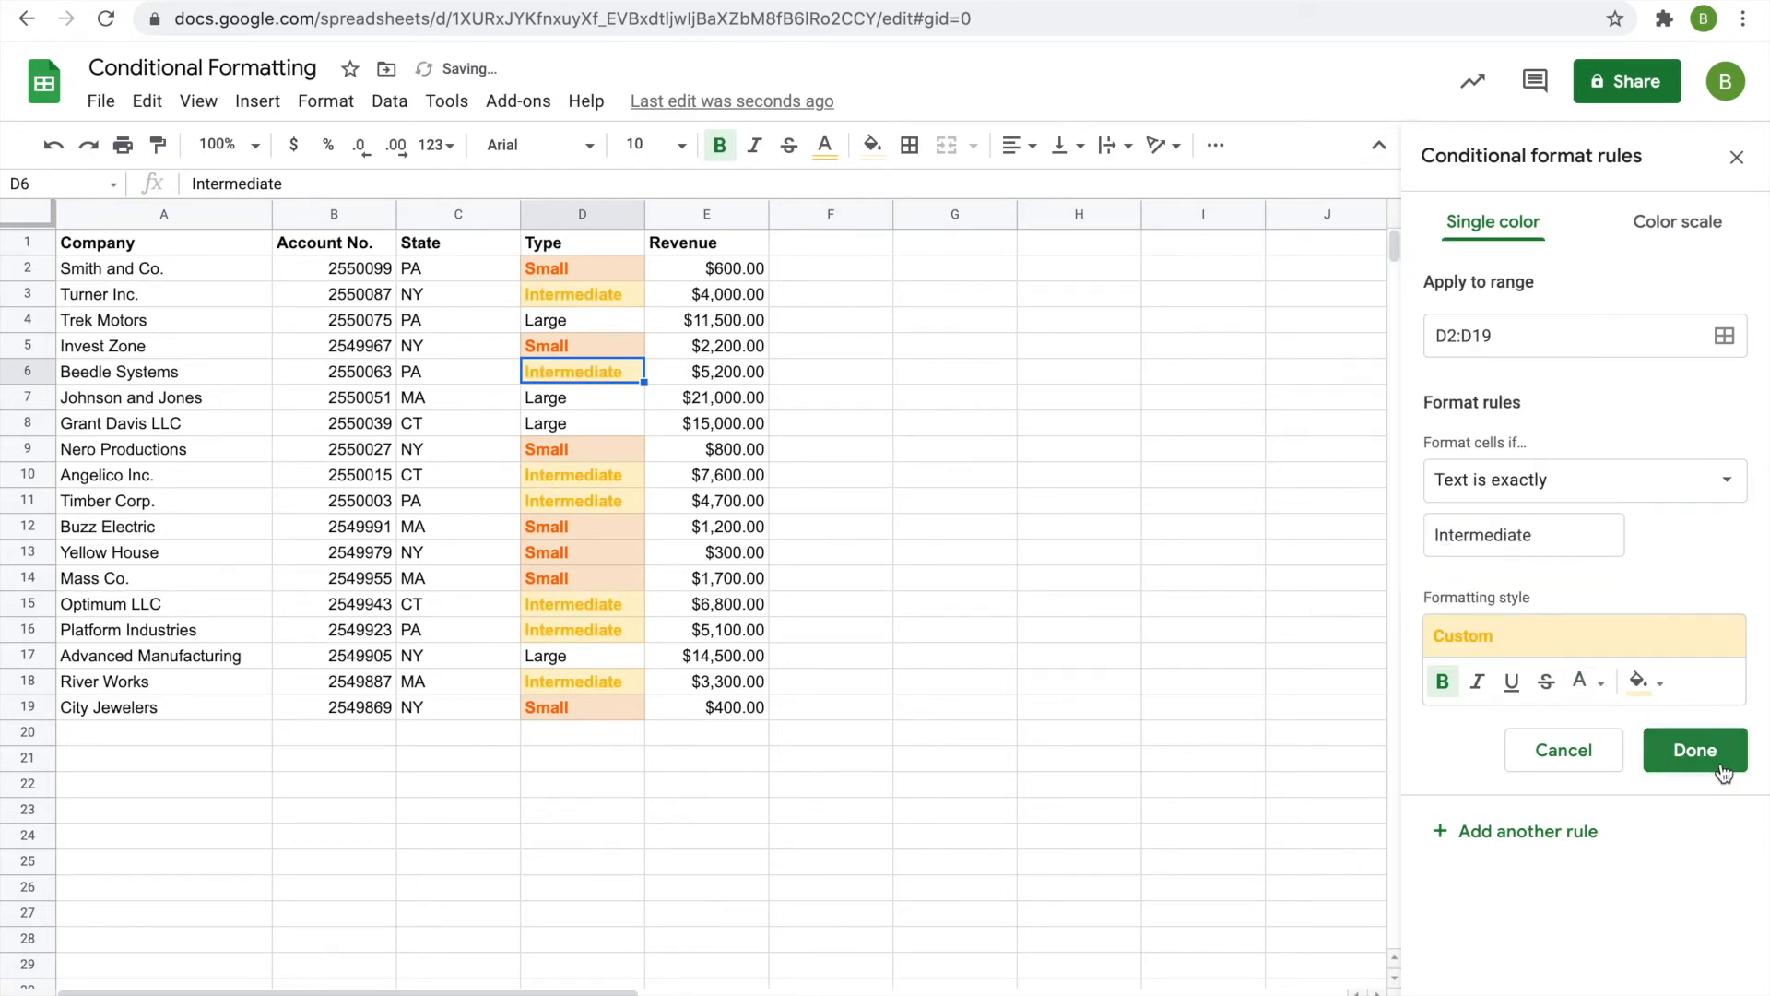
{"action": "left_click", "coordinate": [1695, 749]}
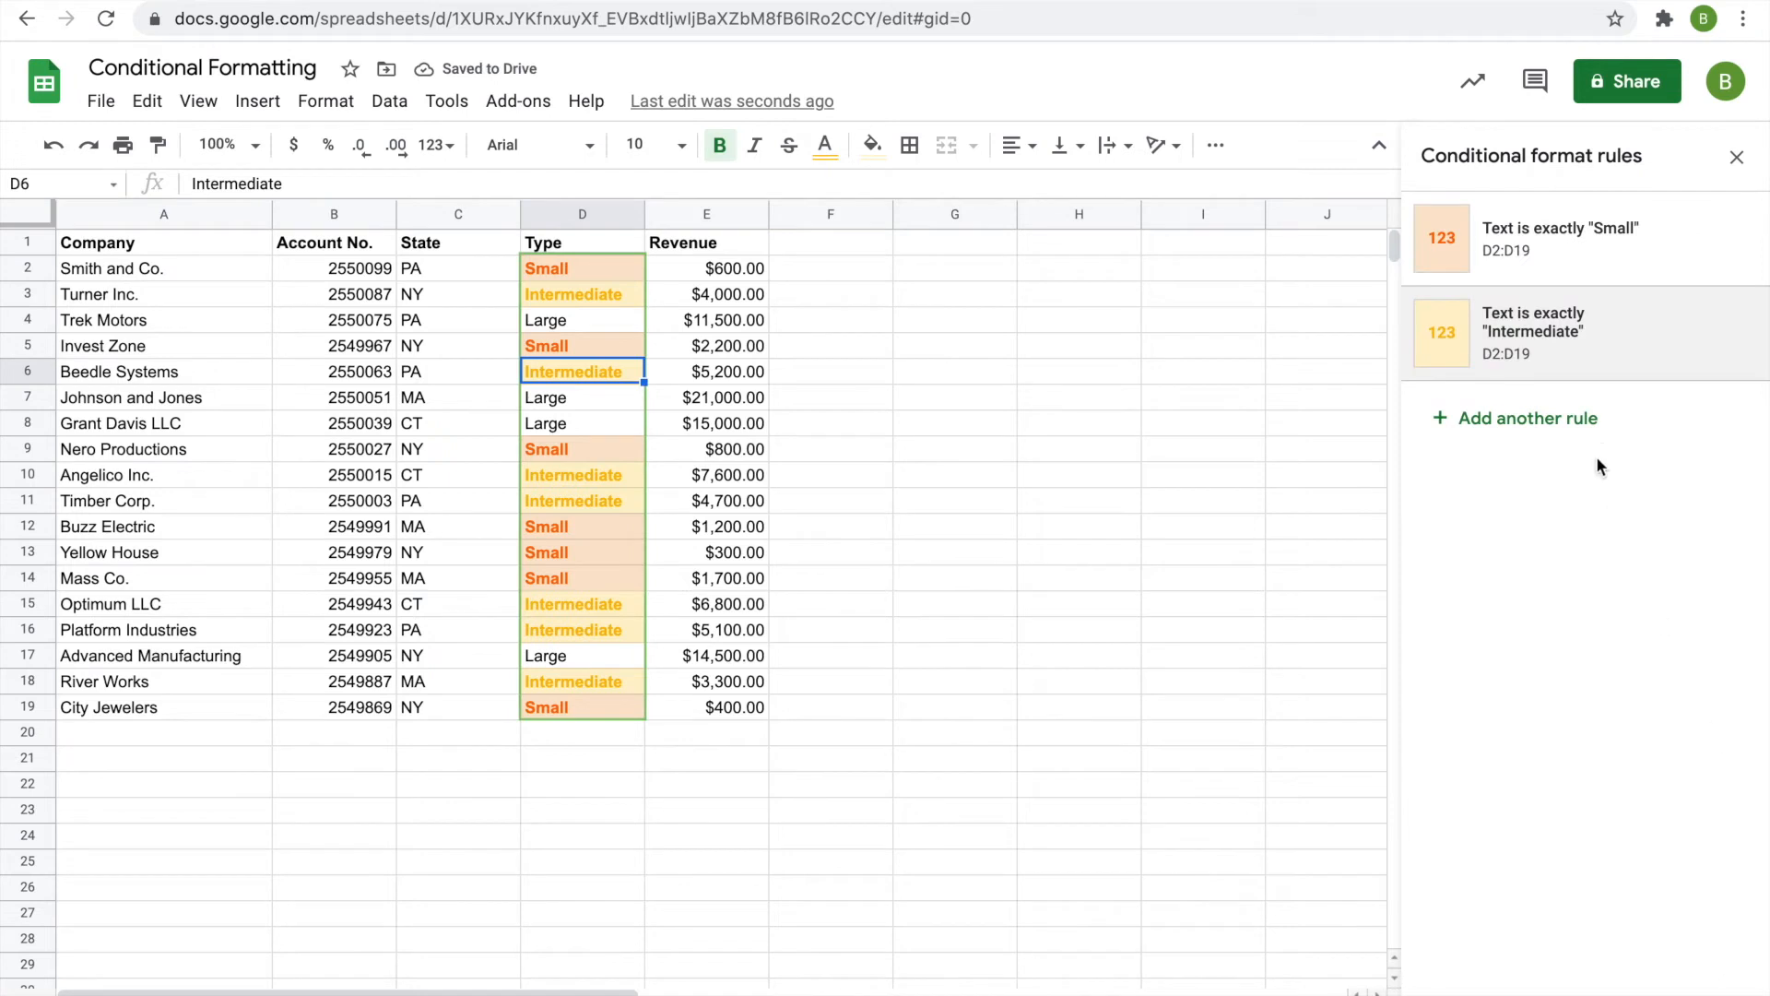
Step: Add another rule for the range D2:D19 with the condition "Text is exactly" and the value Large
{"action": "left_click", "coordinate": [1562, 416]}
{"action": "left_click", "coordinate": [1521, 337]}
{"action": "key", "text": "BackSpace"}
{"action": "type", "text": "2:D19"}
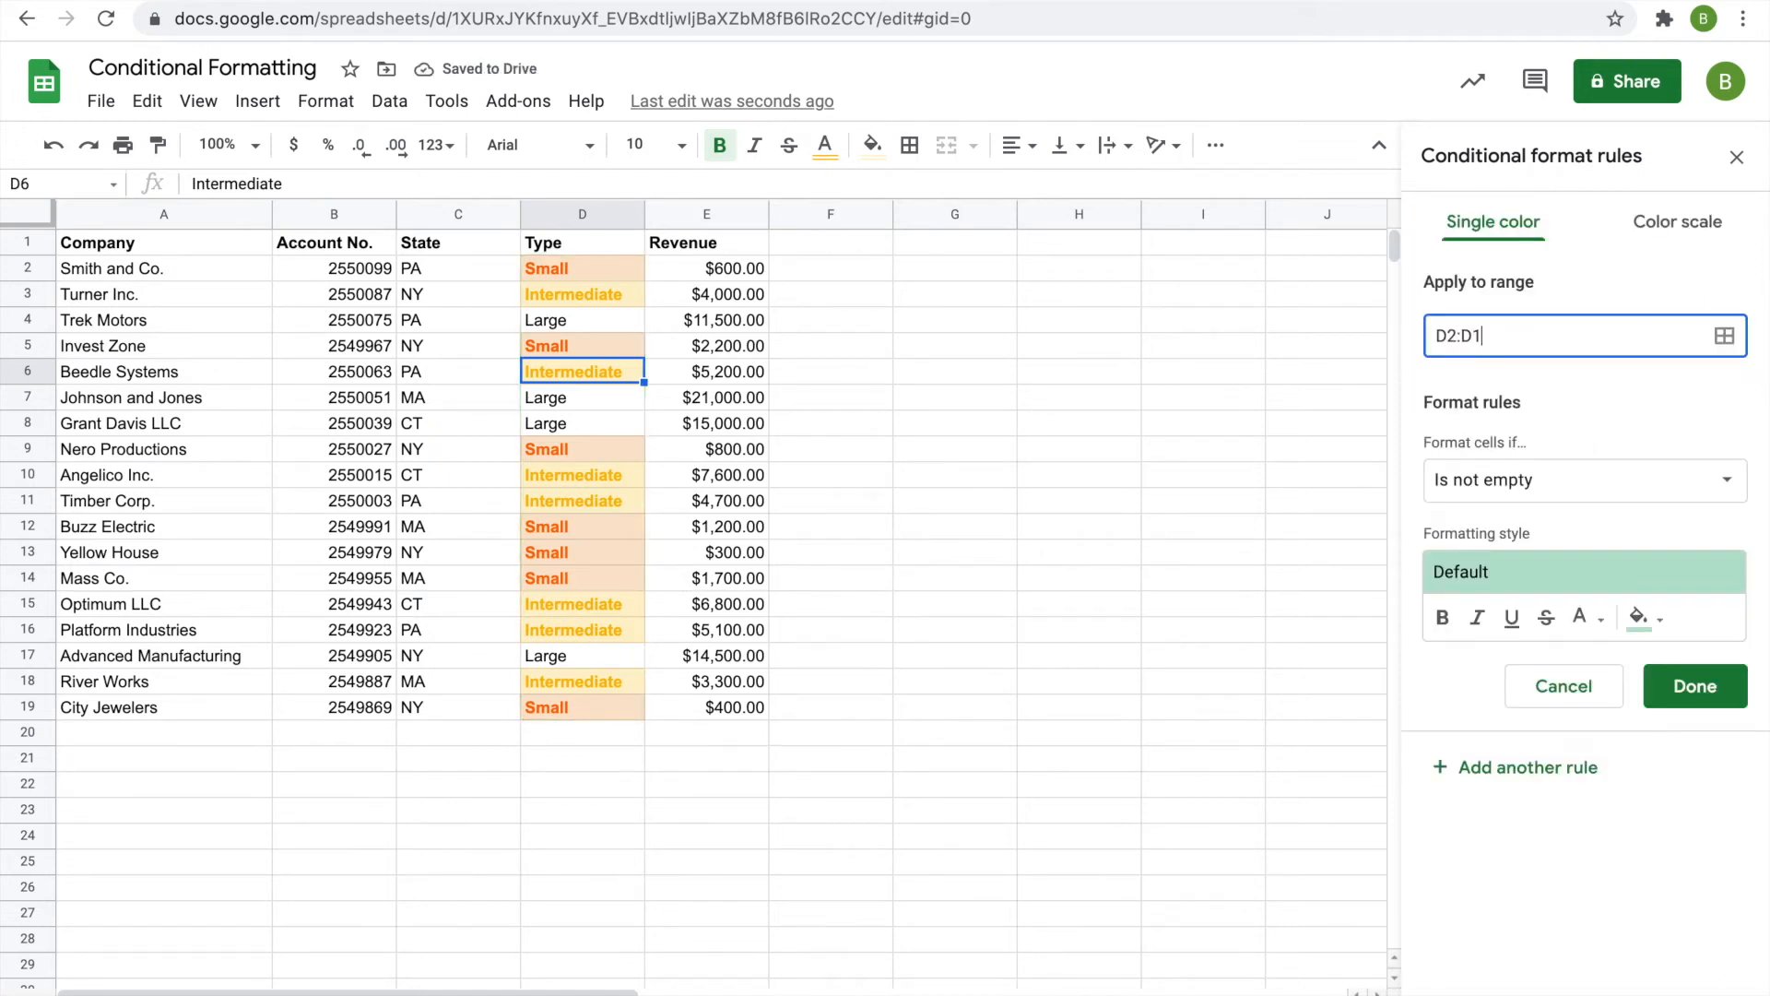
{"action": "left_click", "coordinate": [1603, 502]}
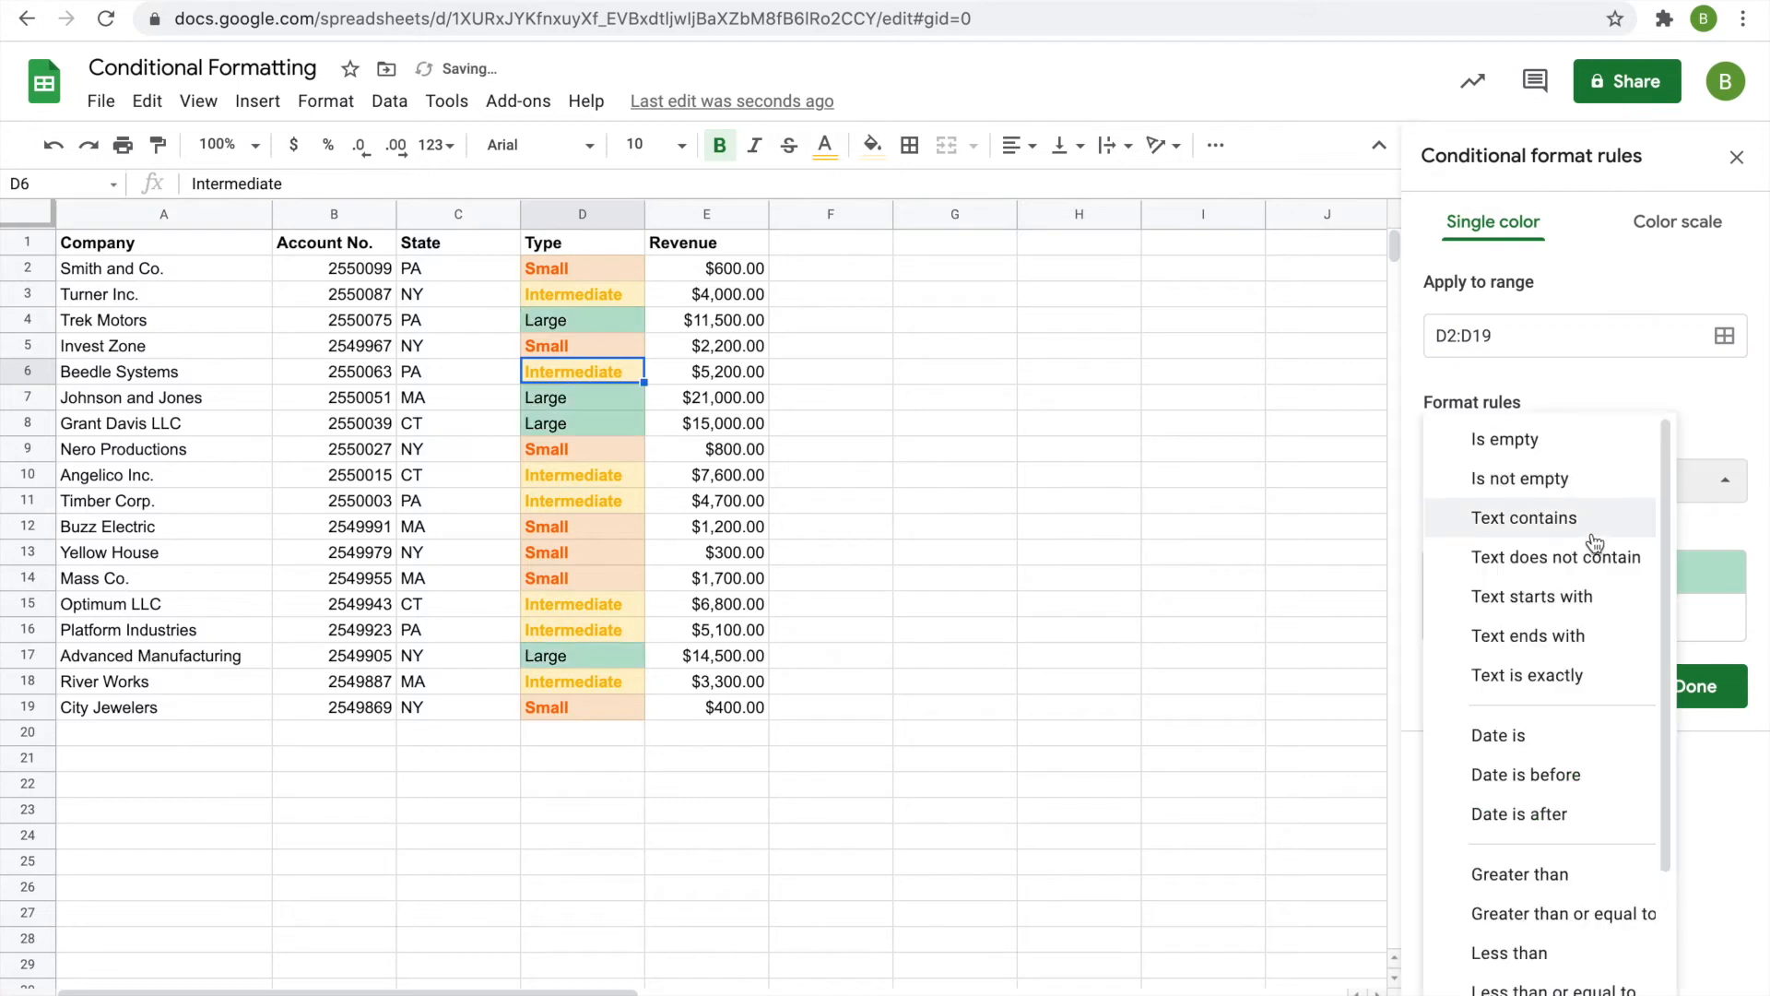
{"action": "left_click", "coordinate": [1567, 676]}
{"action": "left_click", "coordinate": [1565, 543]}
{"action": "type", "text": "Large"}
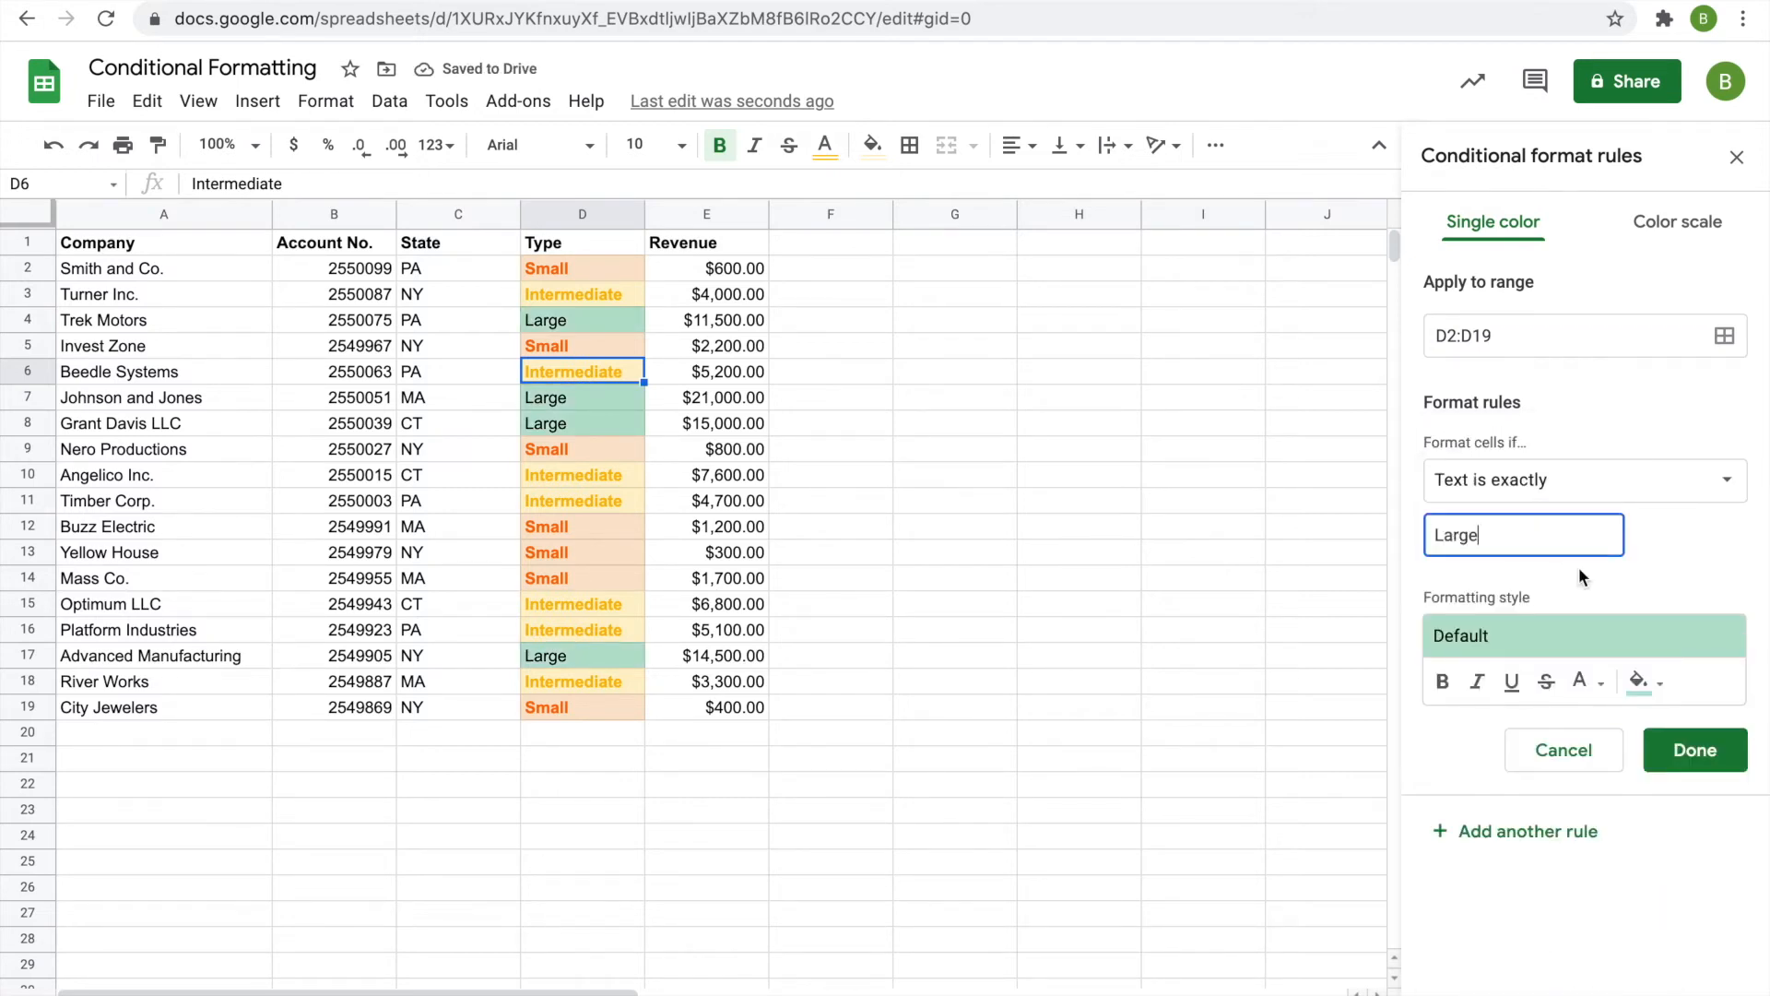
Step: Give the Large rule a light green fill with bold green text, and save the rule
{"action": "left_click", "coordinate": [1646, 682]}
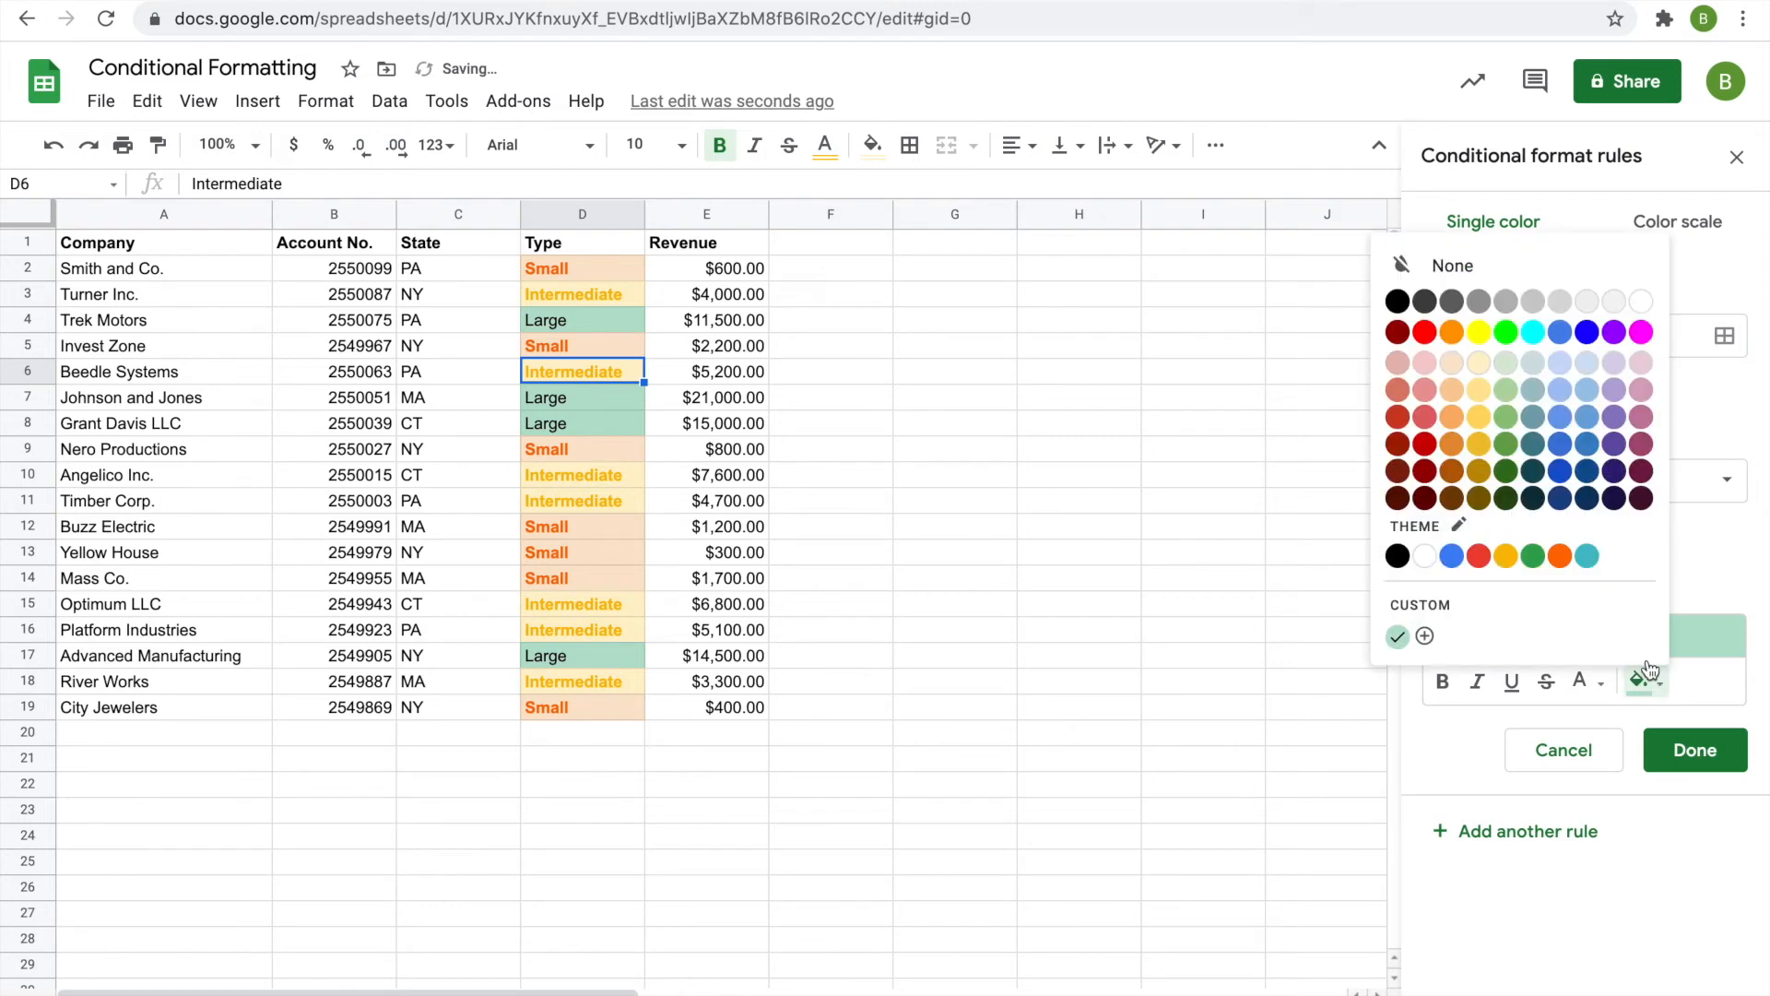
{"action": "left_click", "coordinate": [1512, 390]}
{"action": "left_click", "coordinate": [1442, 681]}
{"action": "left_click", "coordinate": [1583, 682]}
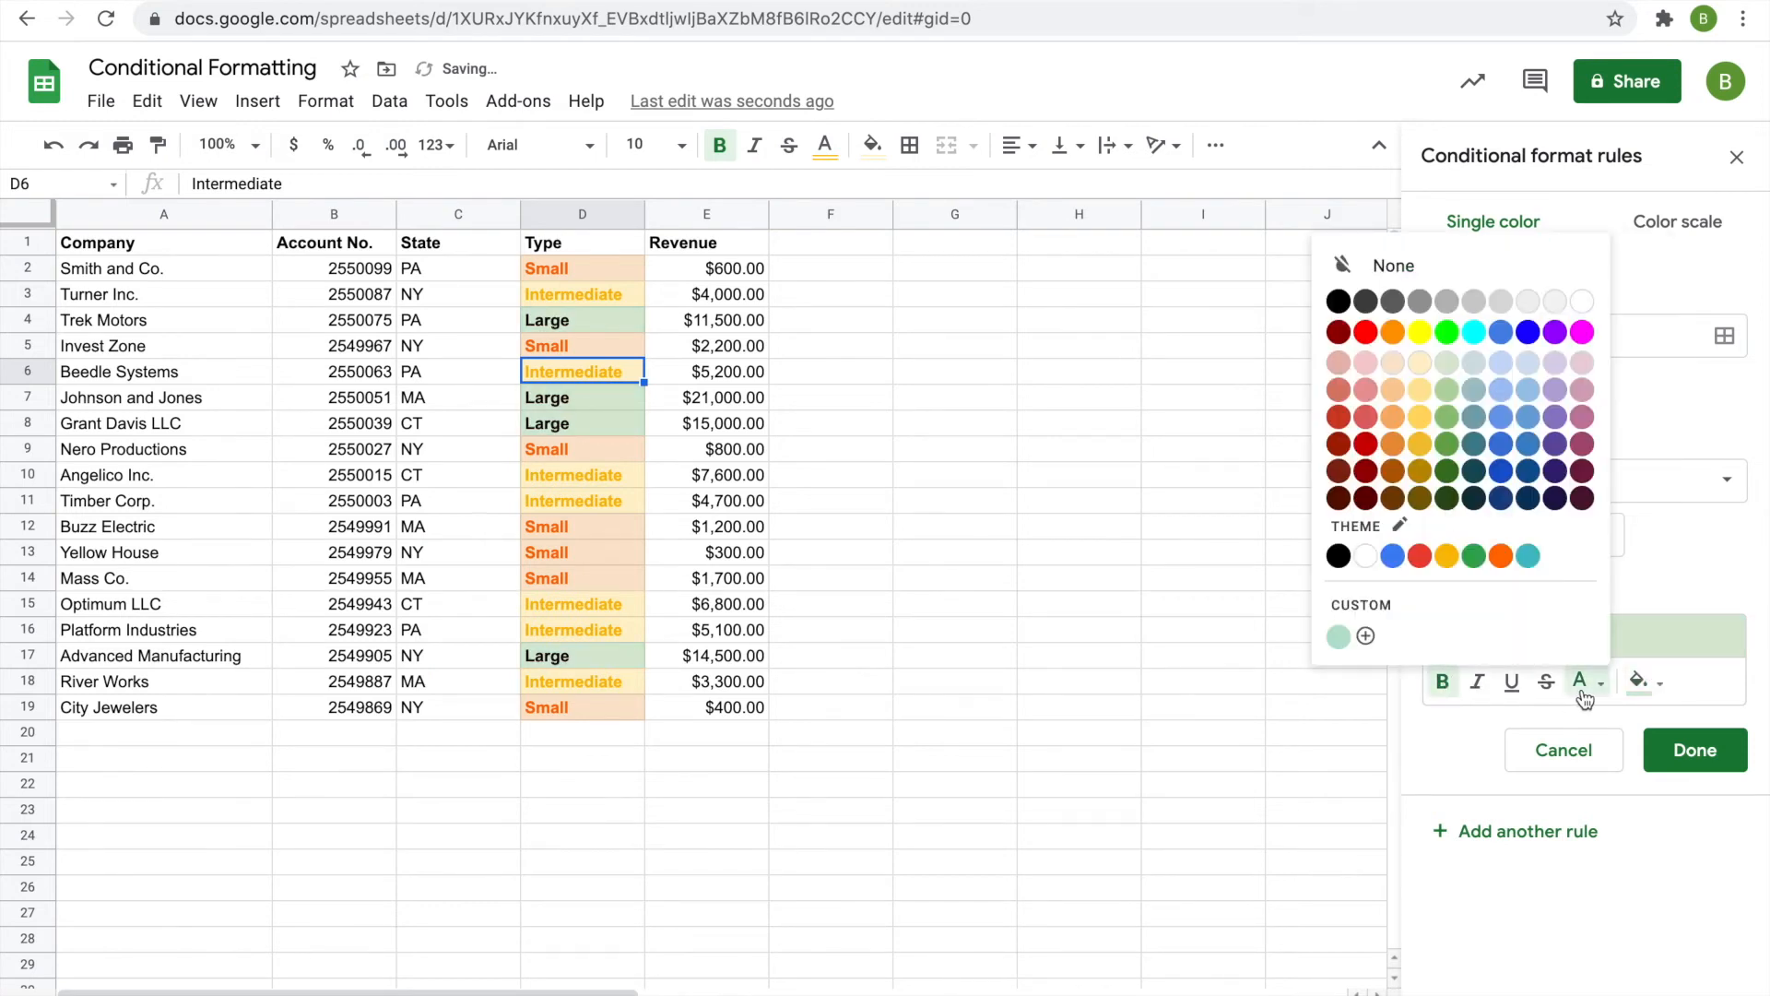
{"action": "left_click", "coordinate": [1469, 557]}
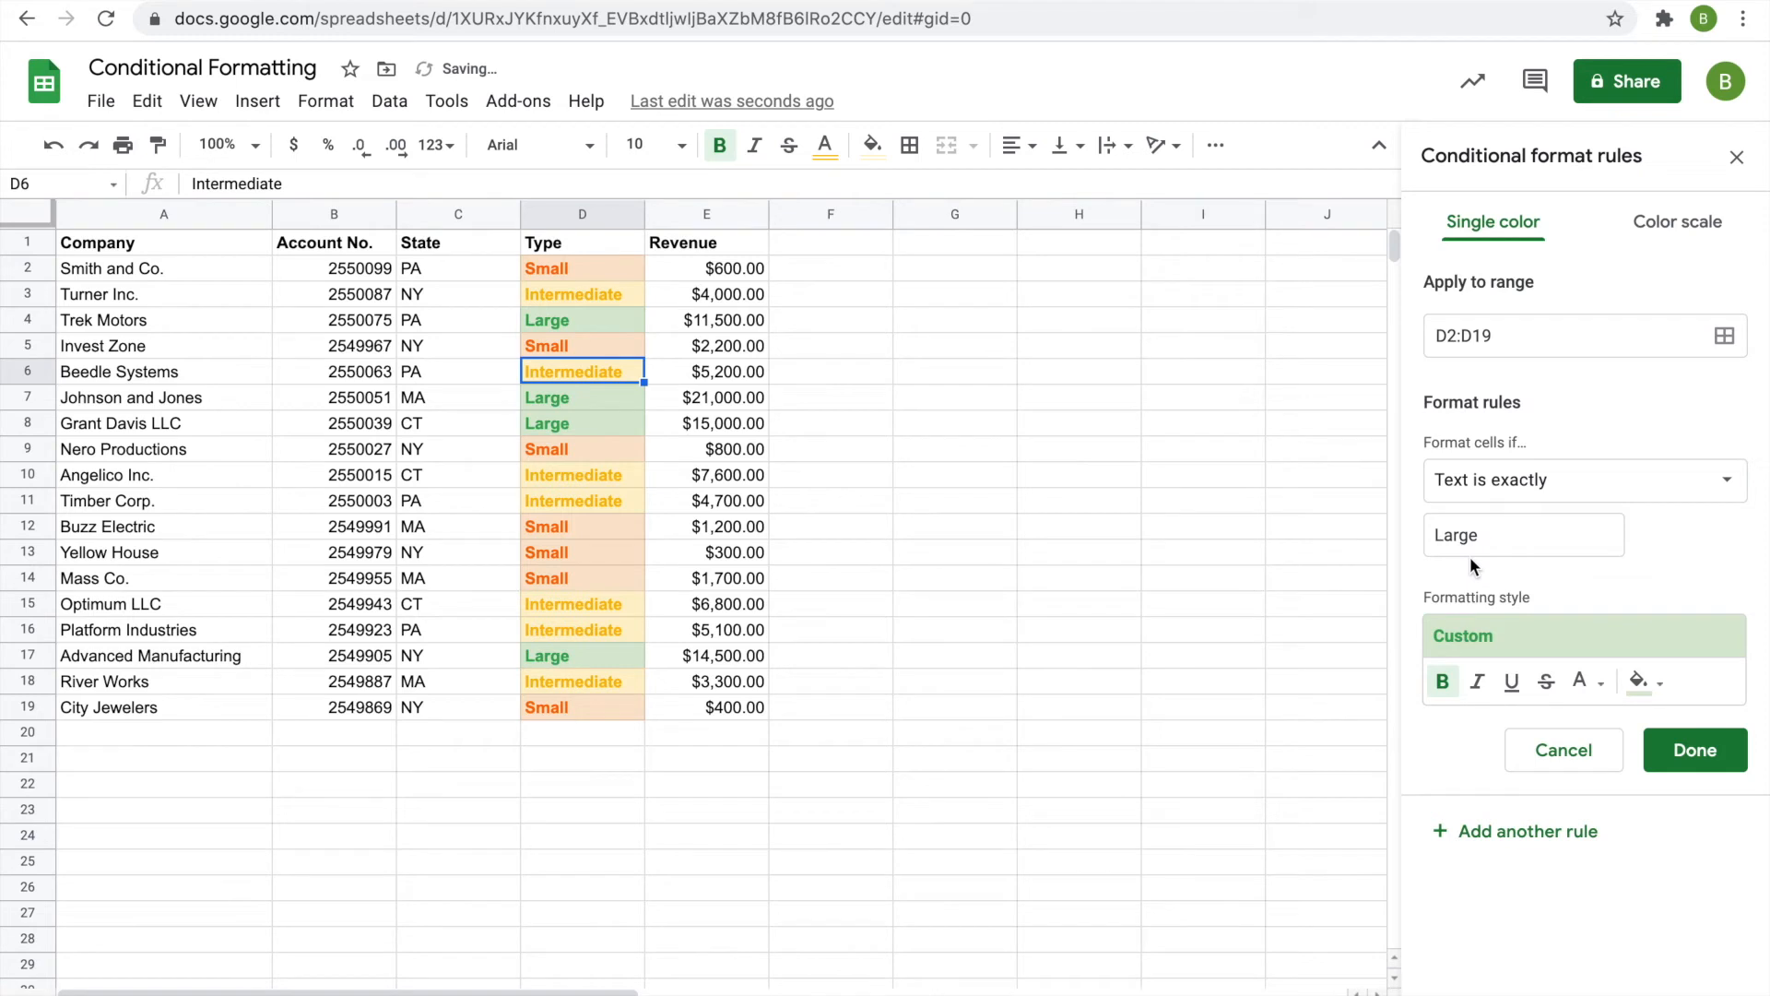
{"action": "left_click", "coordinate": [1694, 751]}
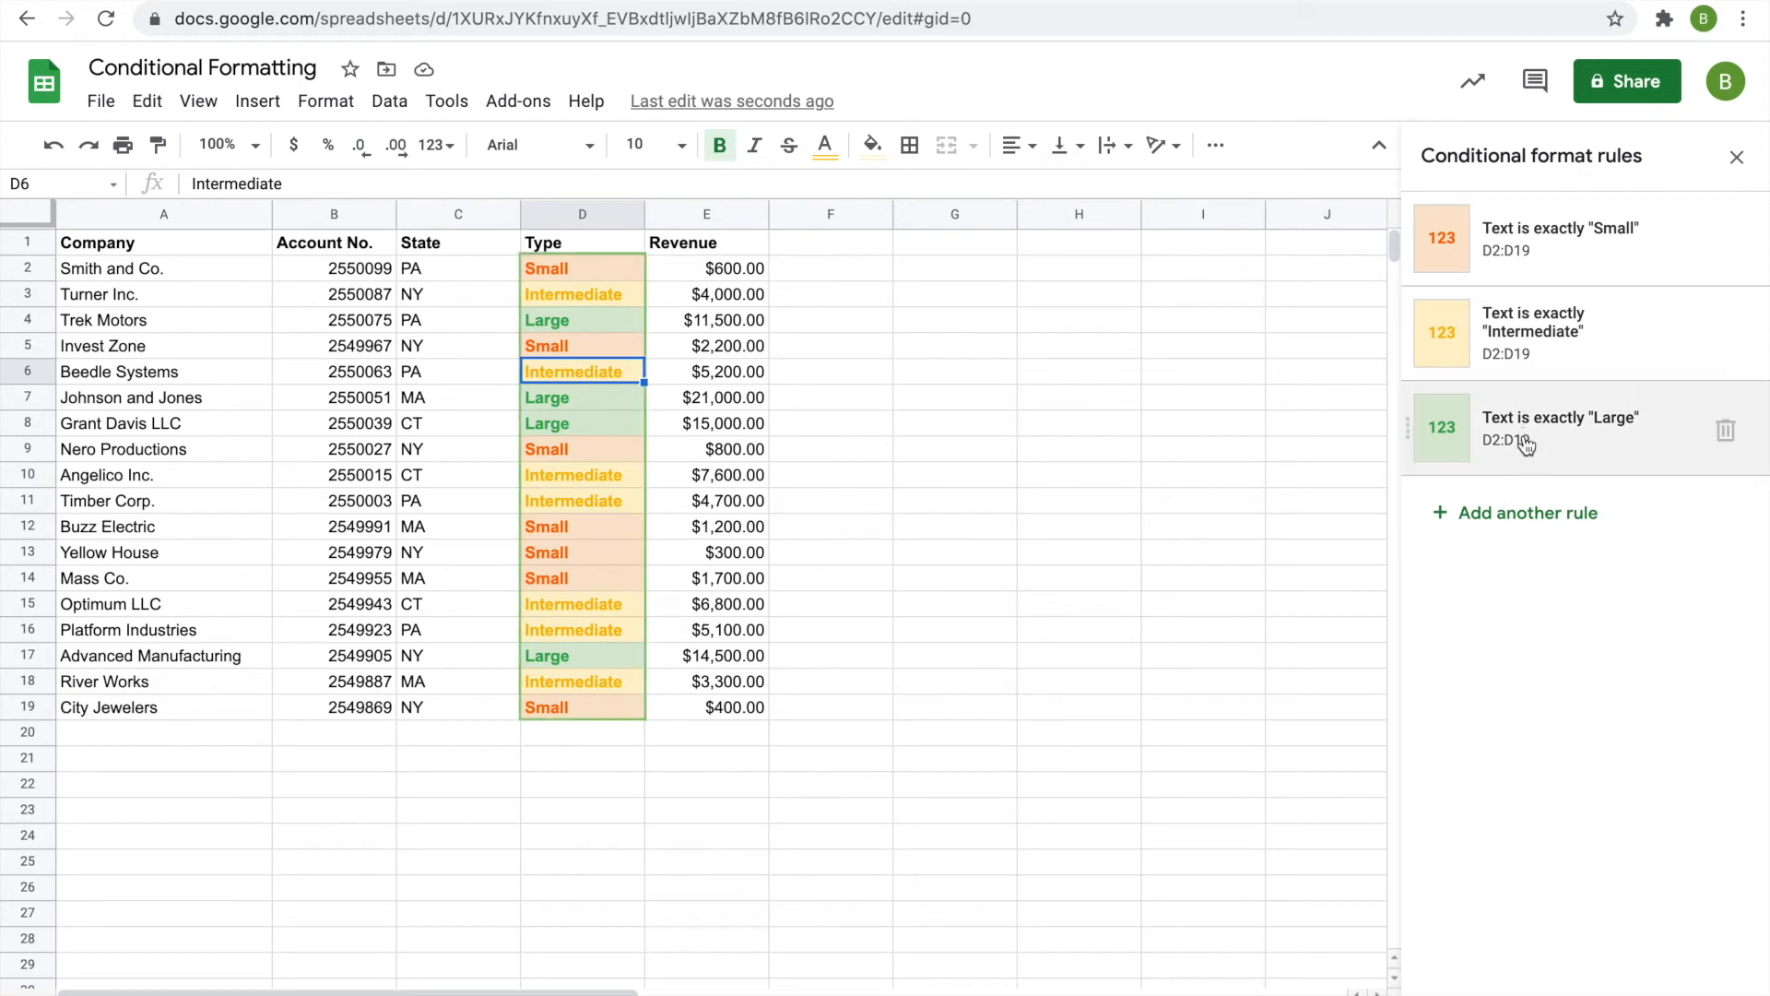
Step: Start another conditional format rule and look through the available conditions without choosing one
{"action": "left_click", "coordinate": [1506, 516]}
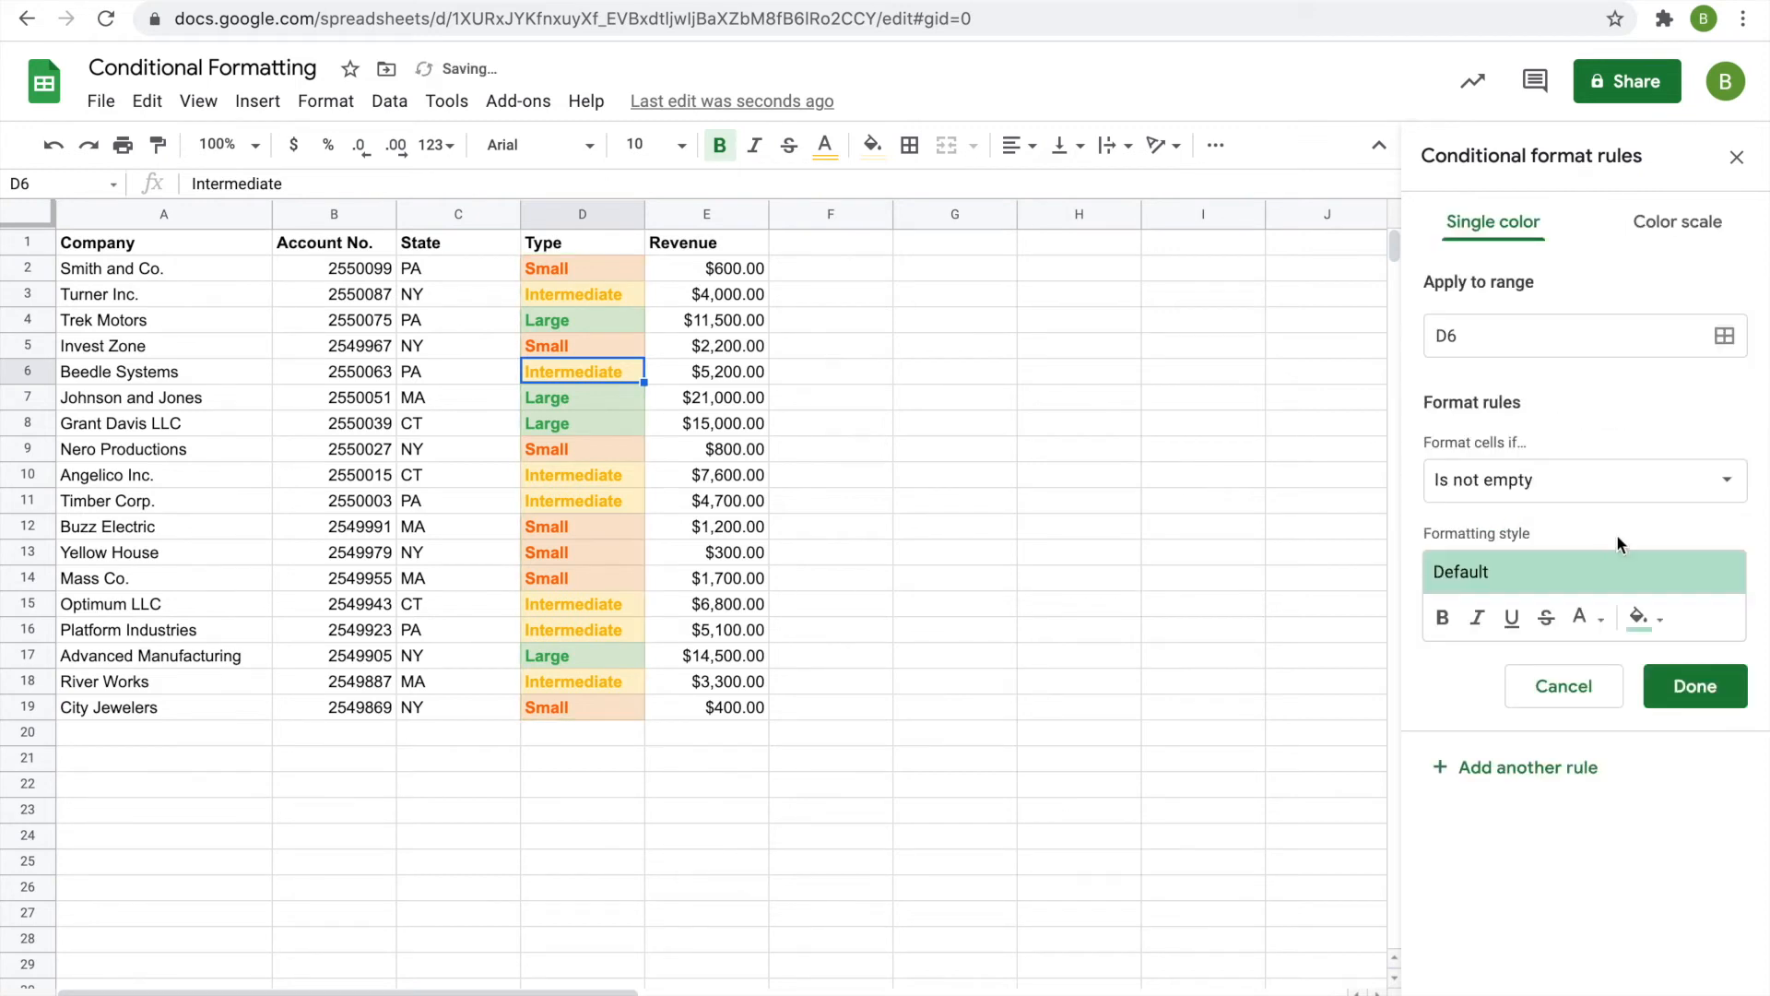
{"action": "left_click", "coordinate": [1627, 500]}
{"action": "scroll", "coordinate": [1590, 599], "scroll_direction": "down", "scroll_amount": 2}
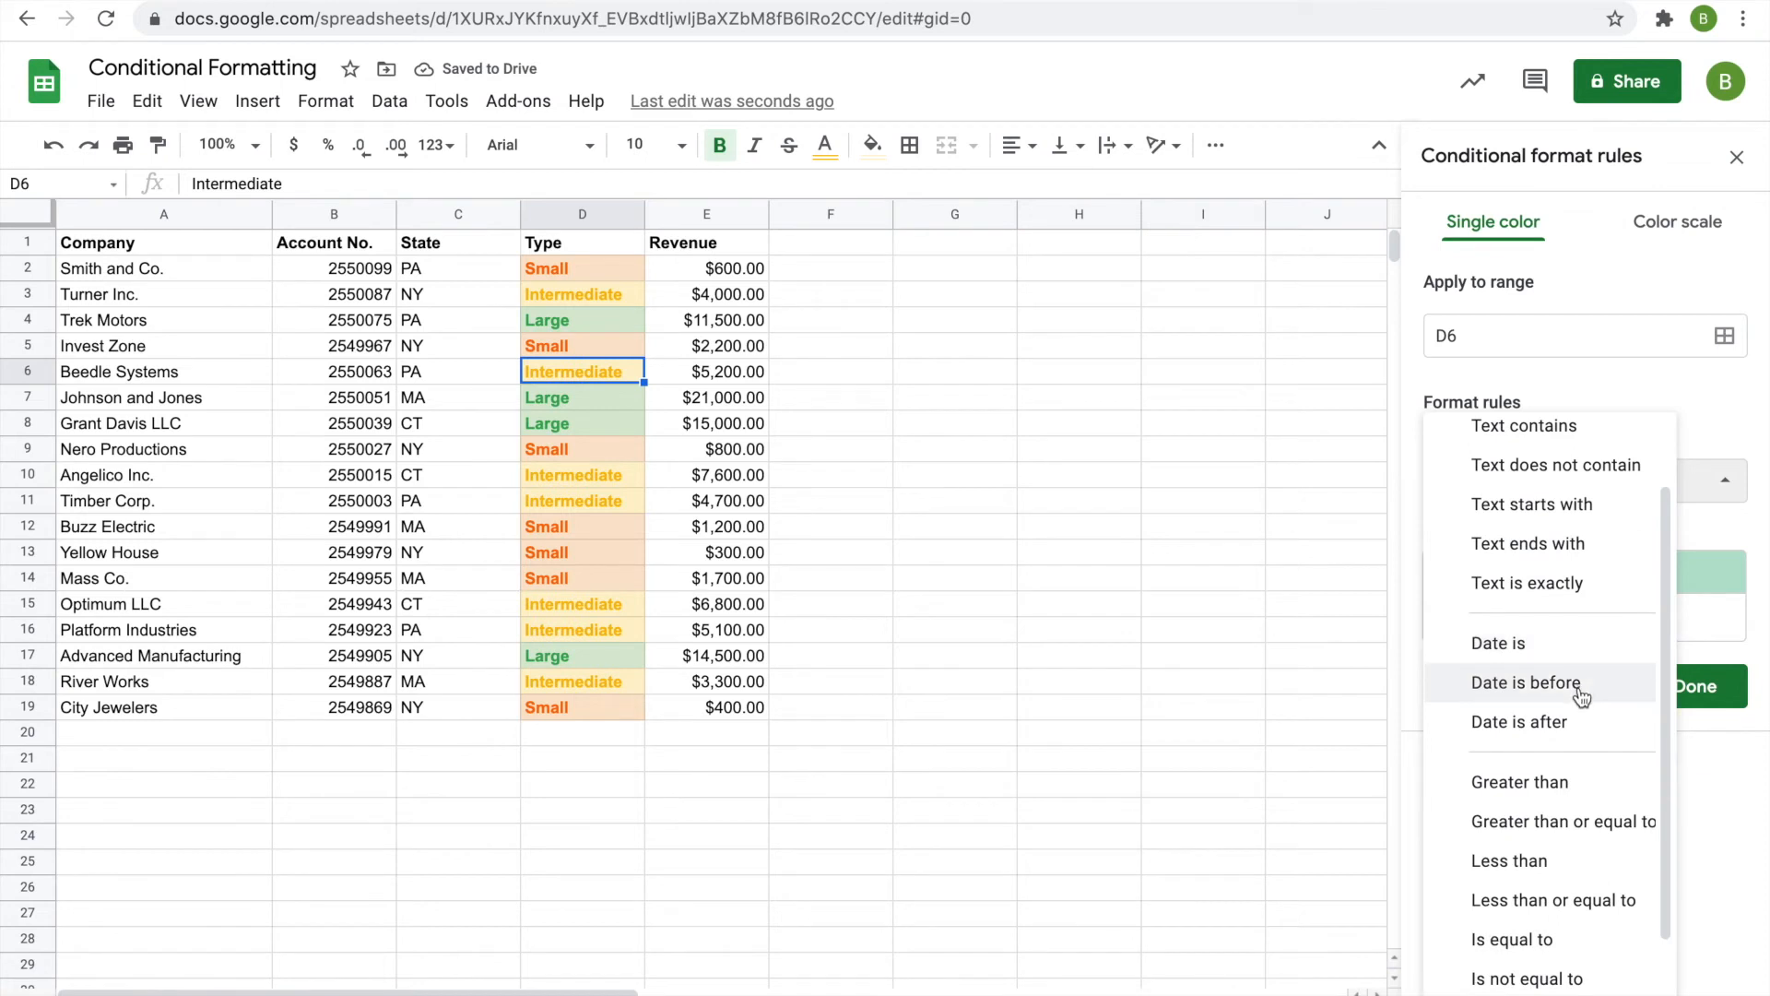
{"action": "scroll", "coordinate": [1581, 682], "scroll_direction": "down", "scroll_amount": 2}
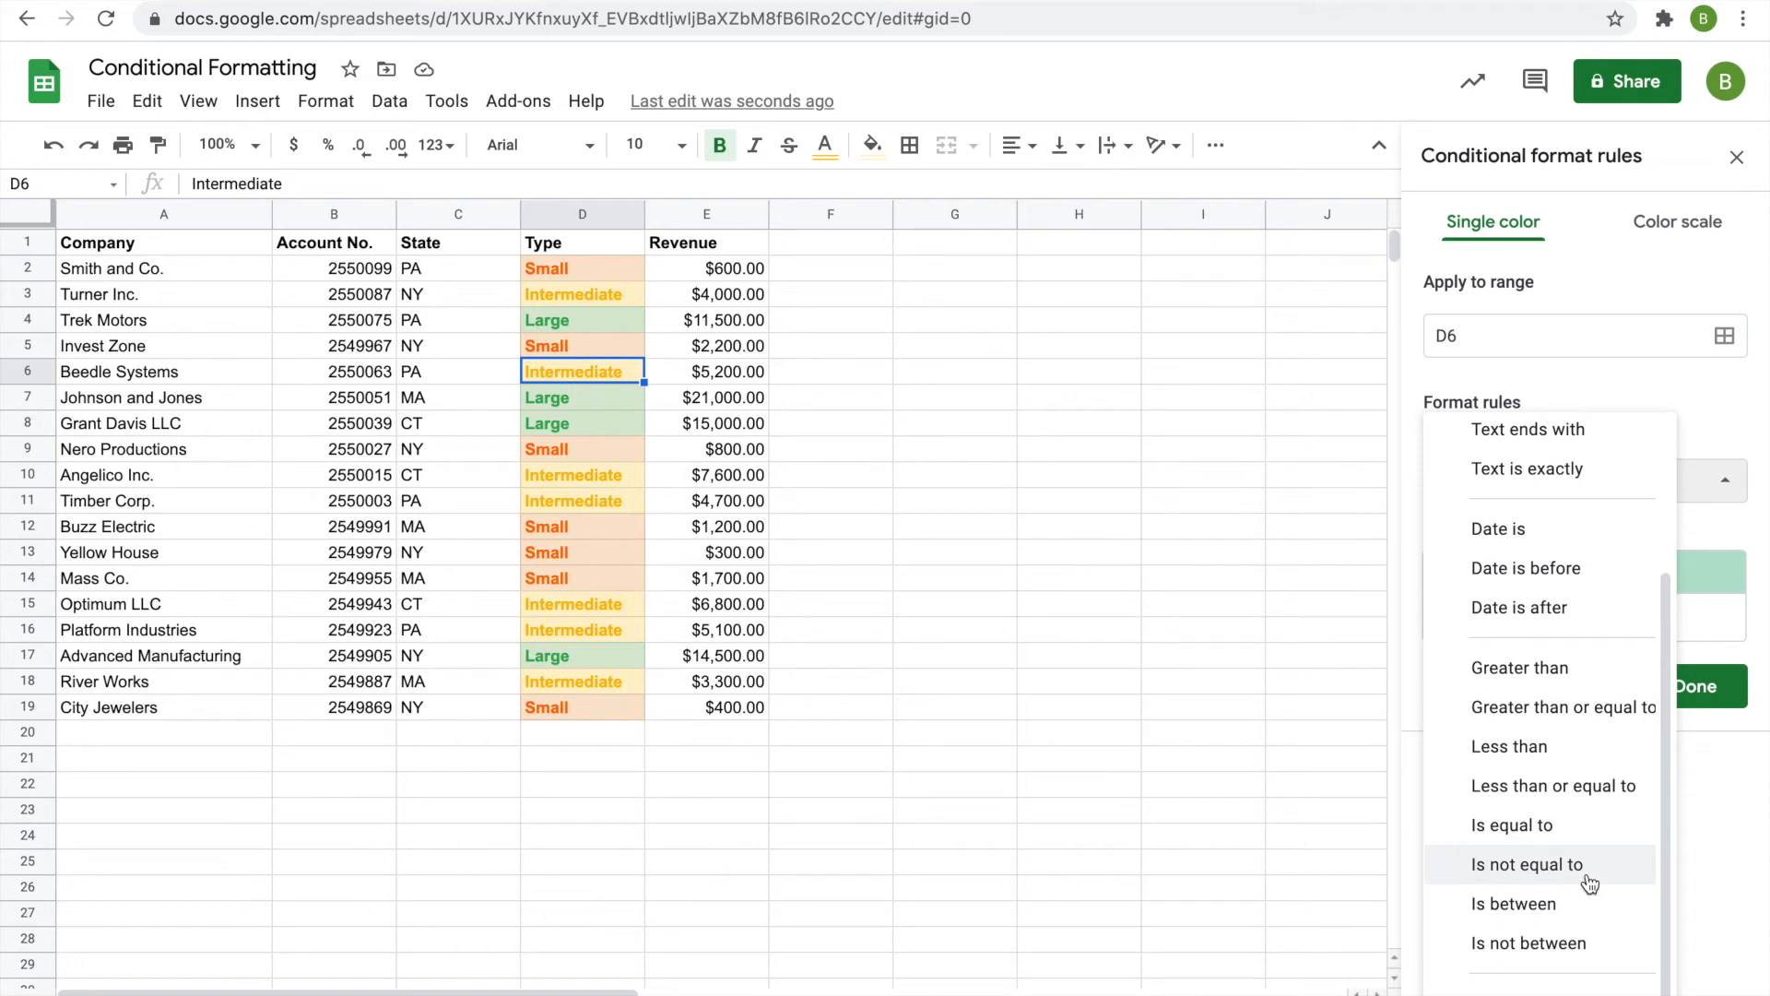
{"action": "left_click", "coordinate": [1712, 804]}
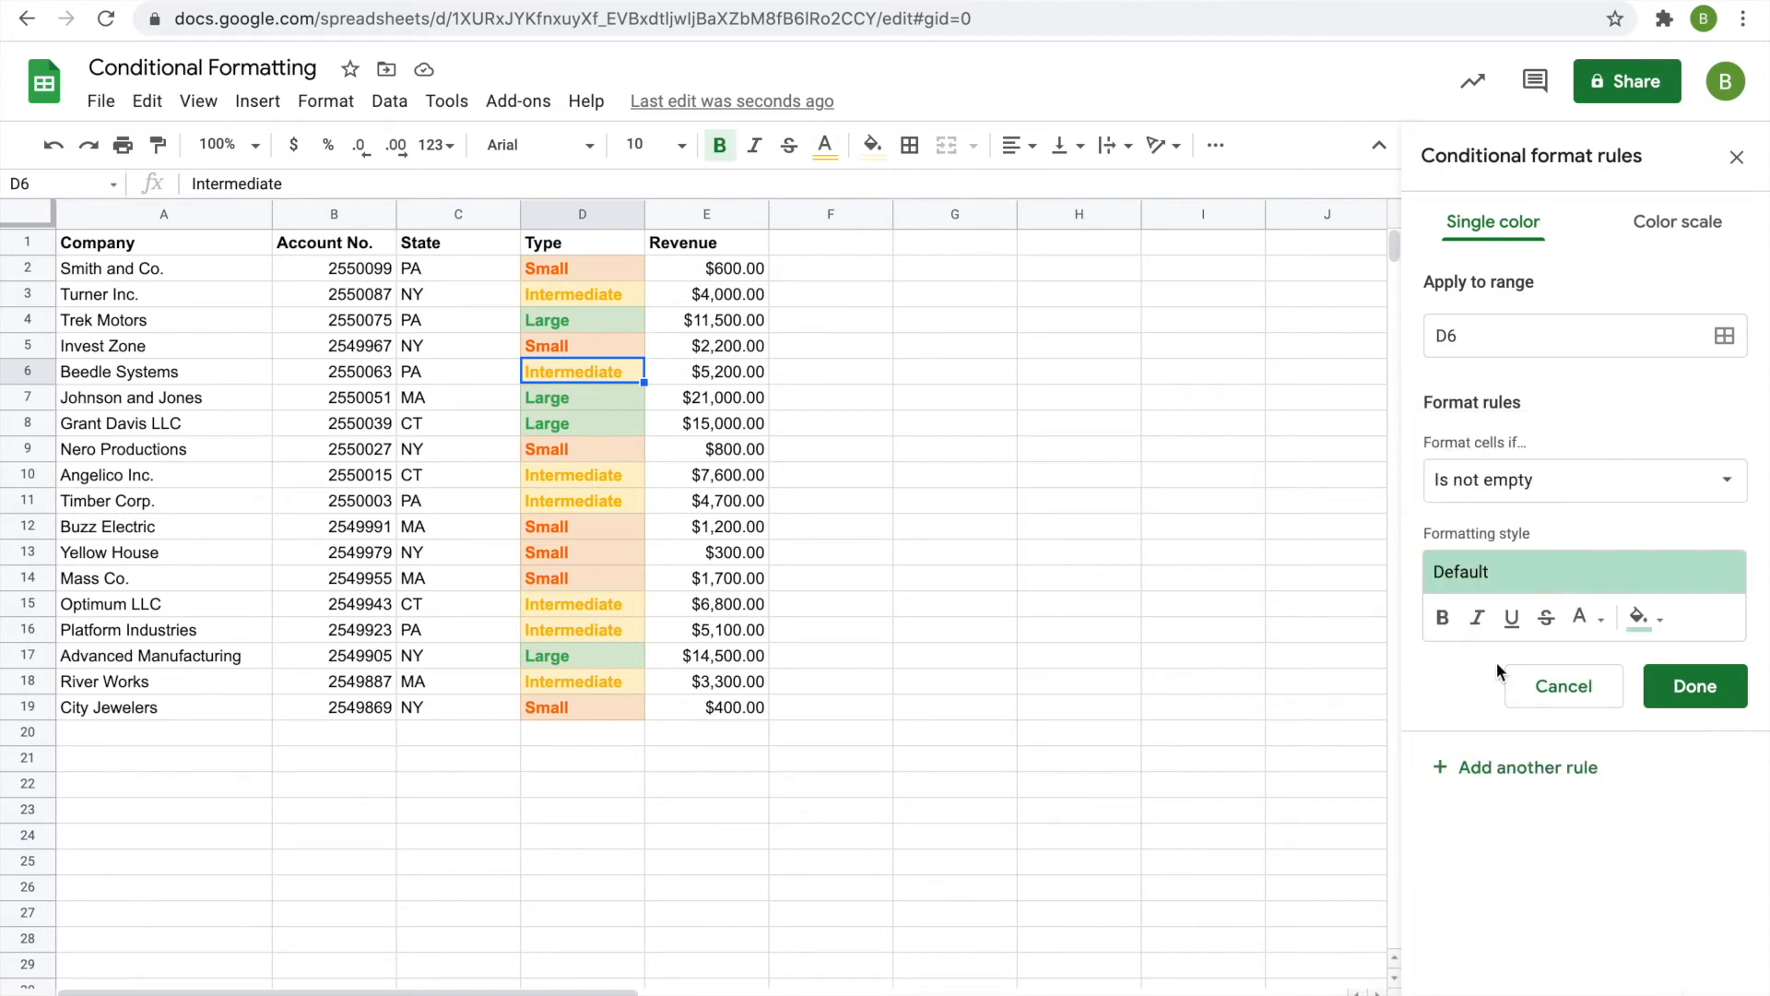
Step: Make the new rule a color scale and set its range to E2:E19
{"action": "left_click", "coordinate": [1645, 241]}
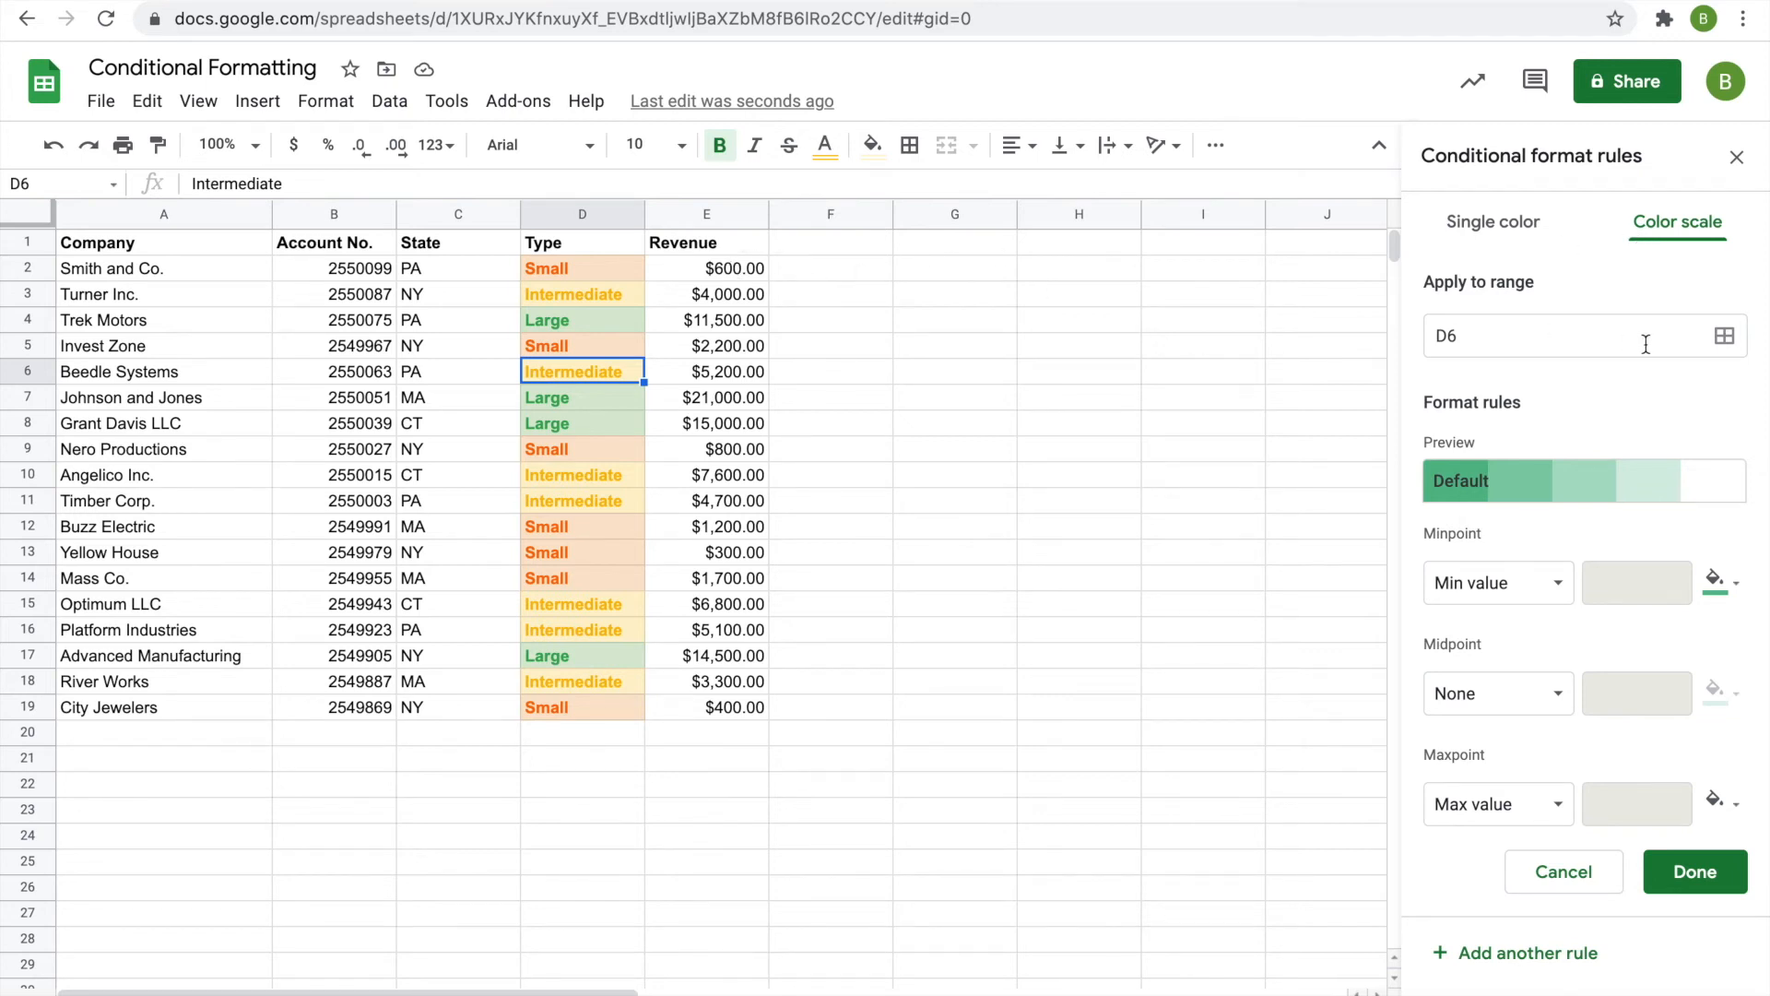
{"action": "left_click", "coordinate": [1483, 325]}
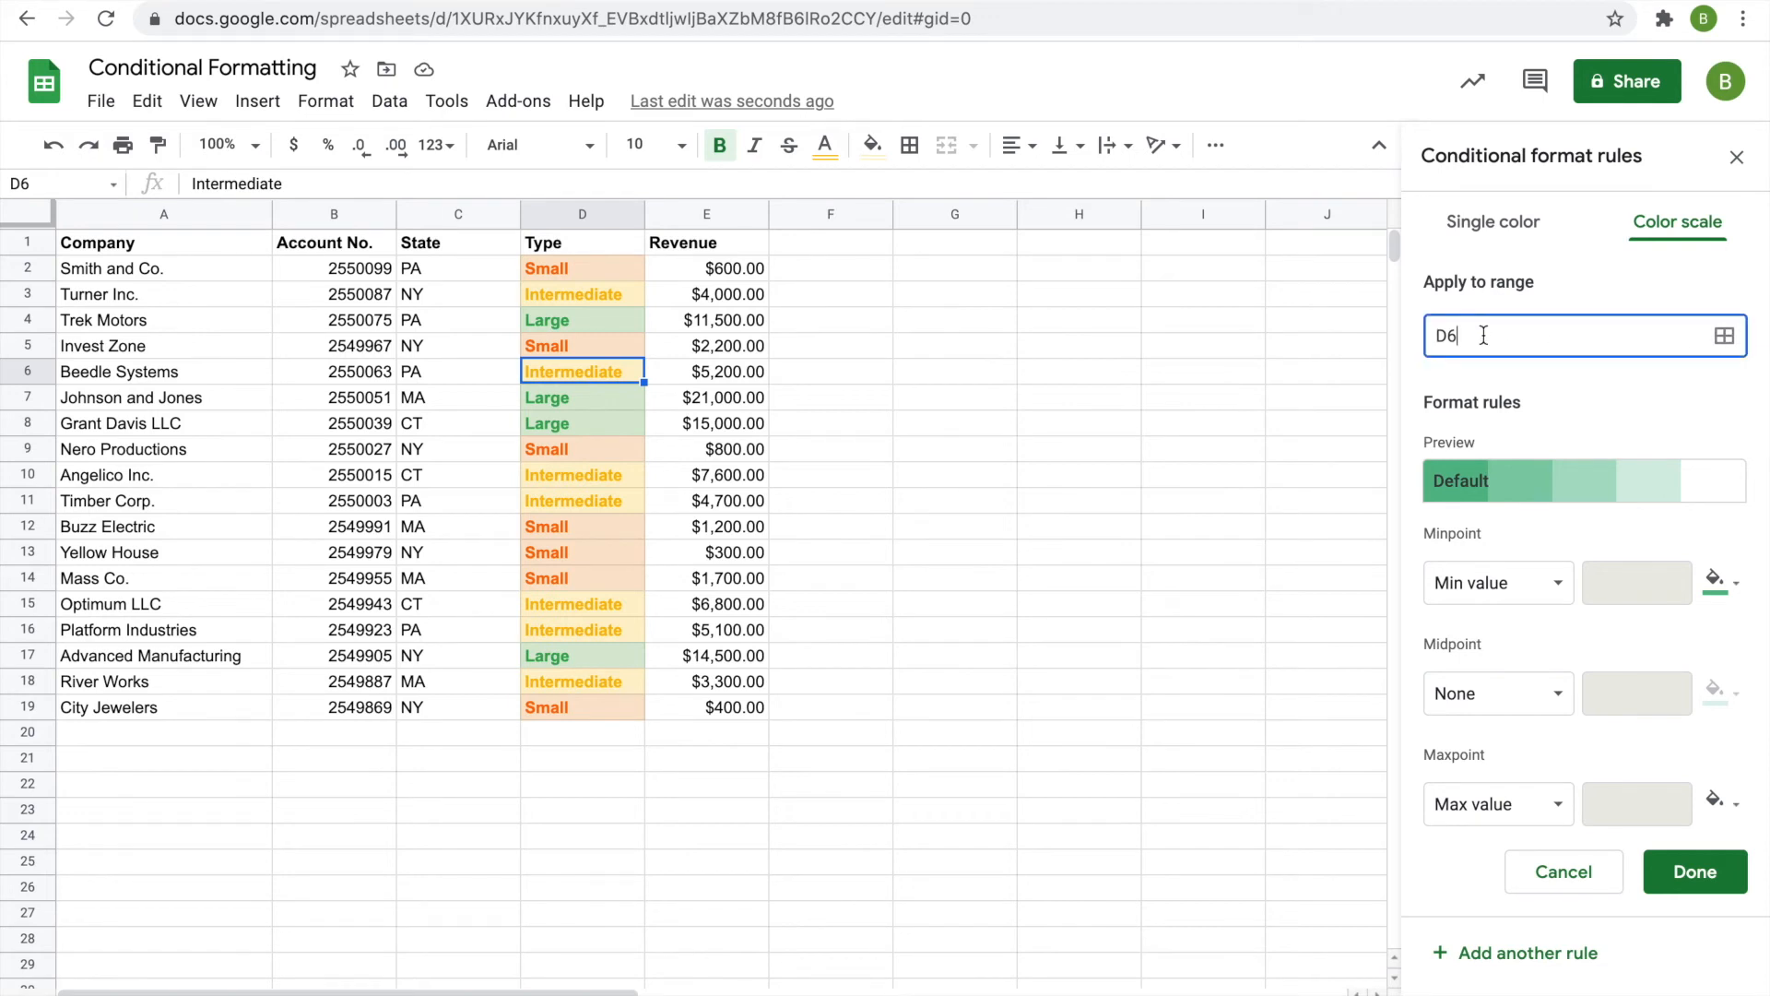
{"action": "key", "text": "BackSpace"}
{"action": "key", "text": "BackSpace"}
{"action": "type", "text": "E2:E19"}
Step: Apply the white-to-green preset to the revenue color scale so the highest values are darkest, and save the rule
{"action": "left_click", "coordinate": [1564, 498]}
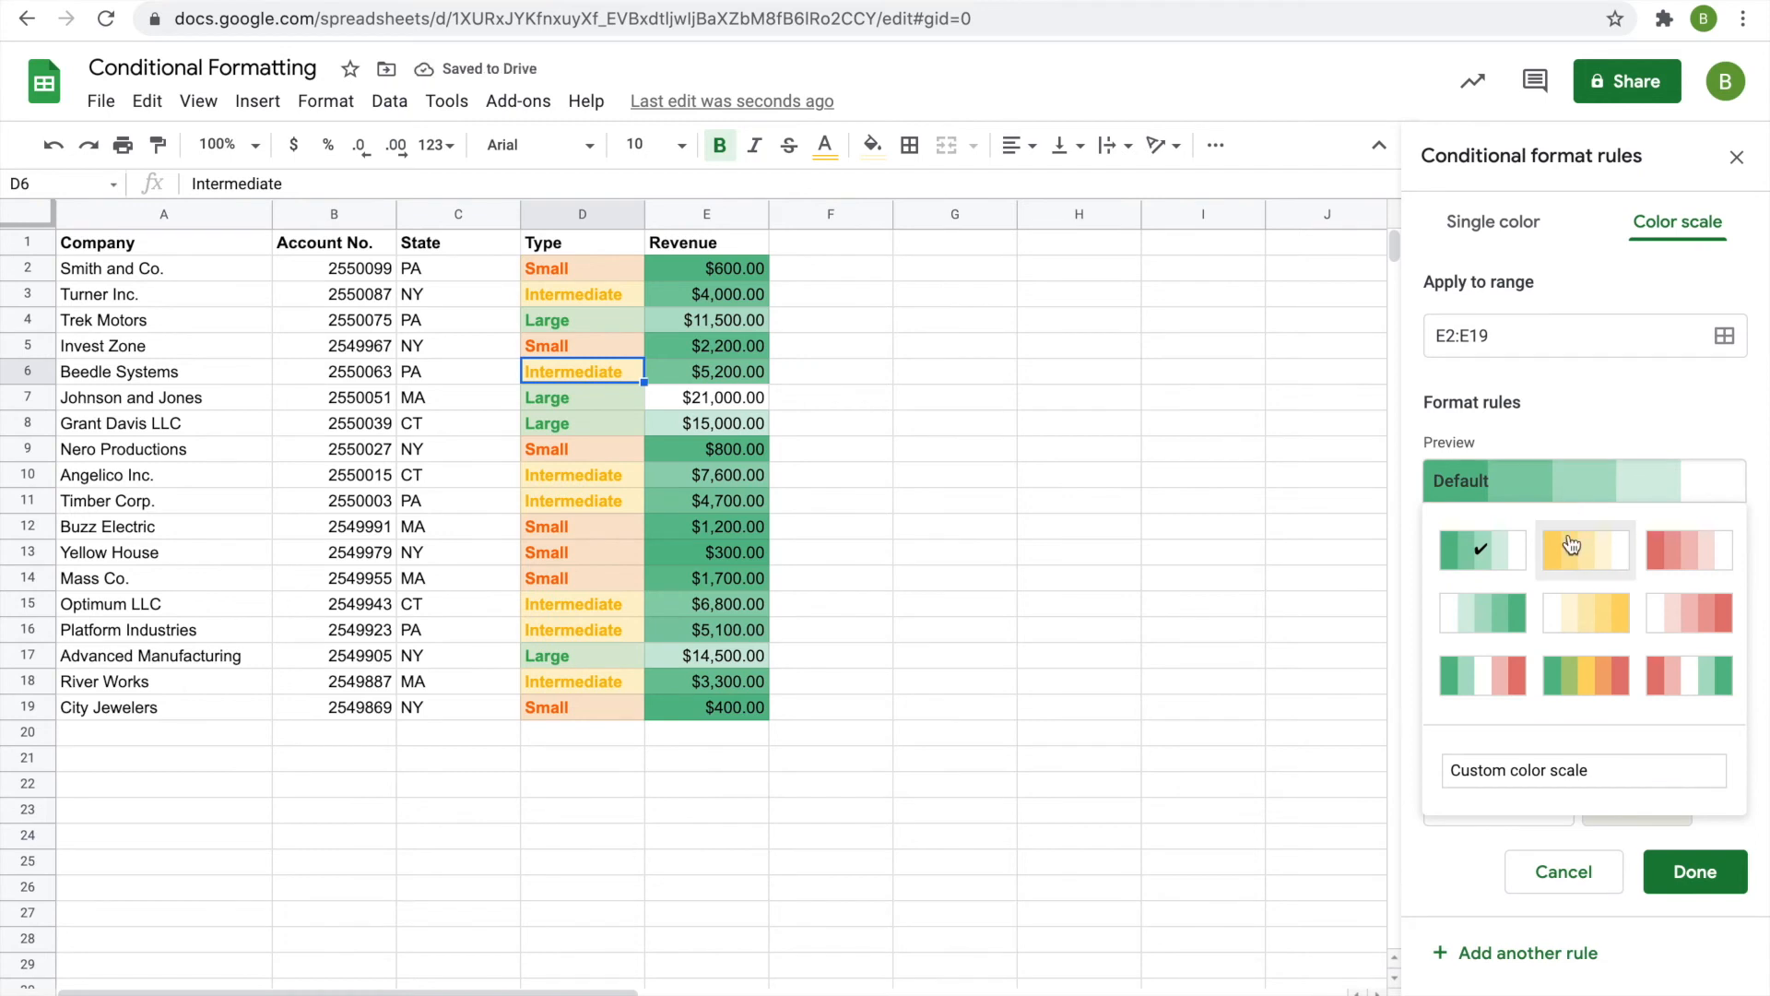
{"action": "left_click", "coordinate": [1560, 480]}
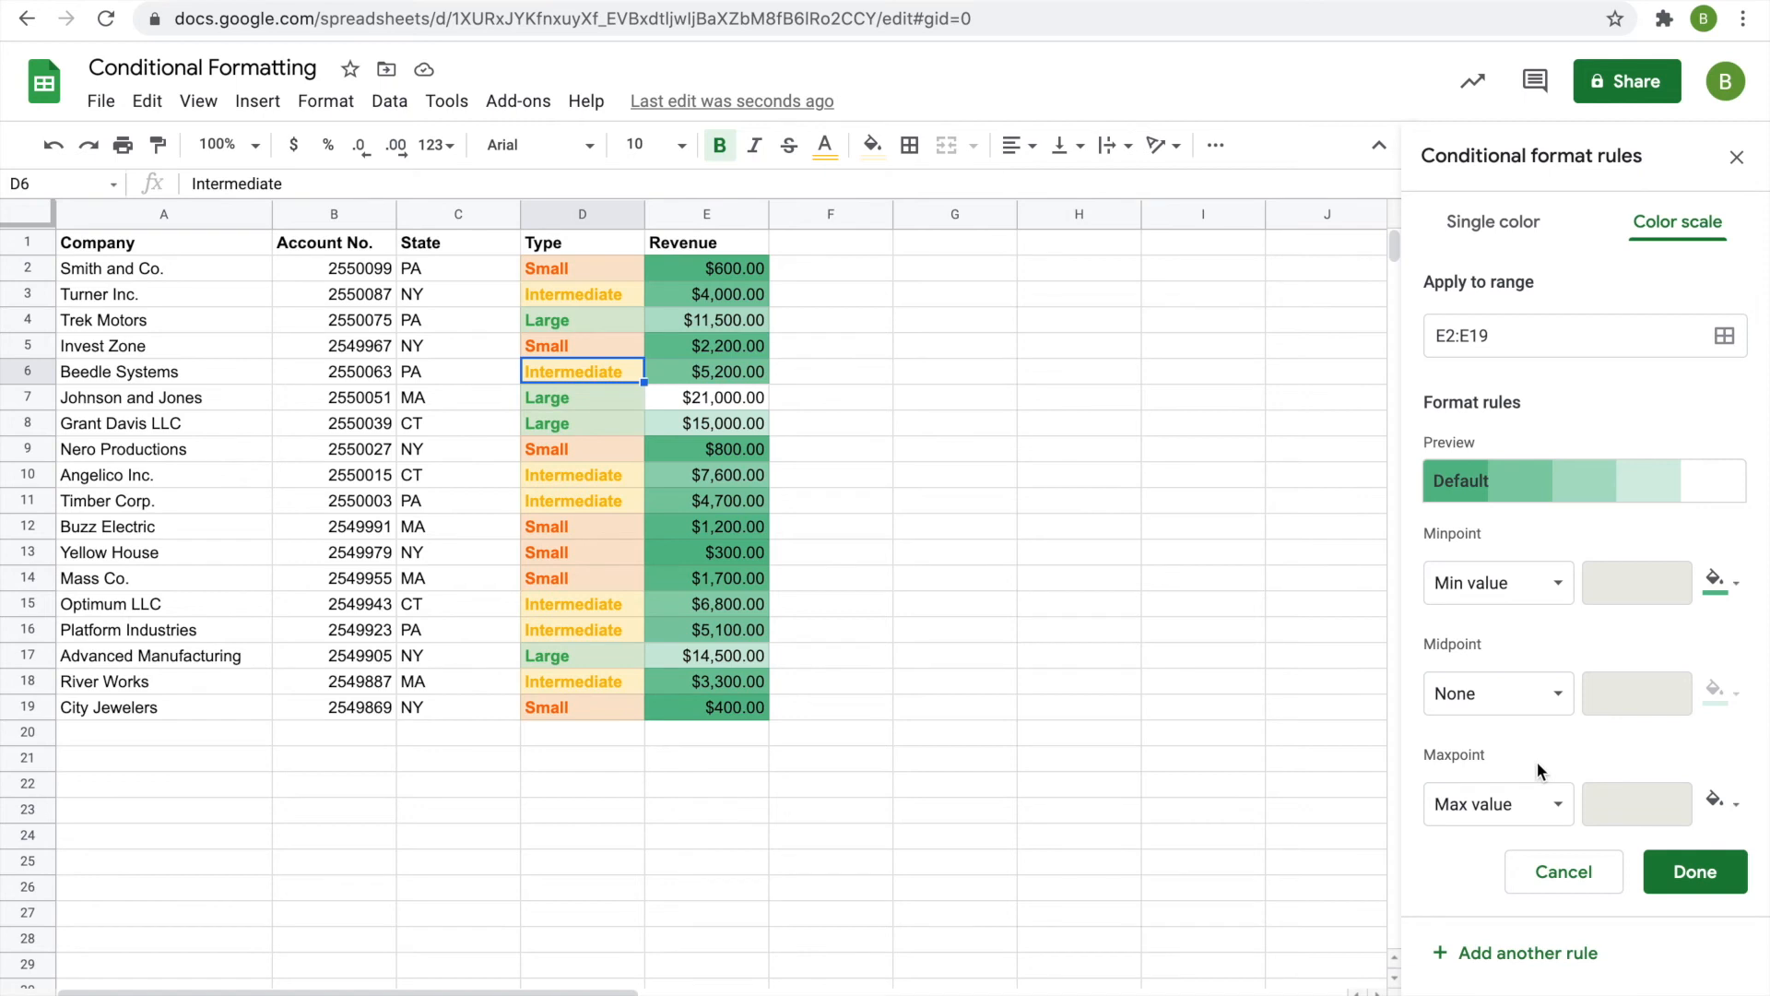
{"action": "left_click", "coordinate": [1582, 495]}
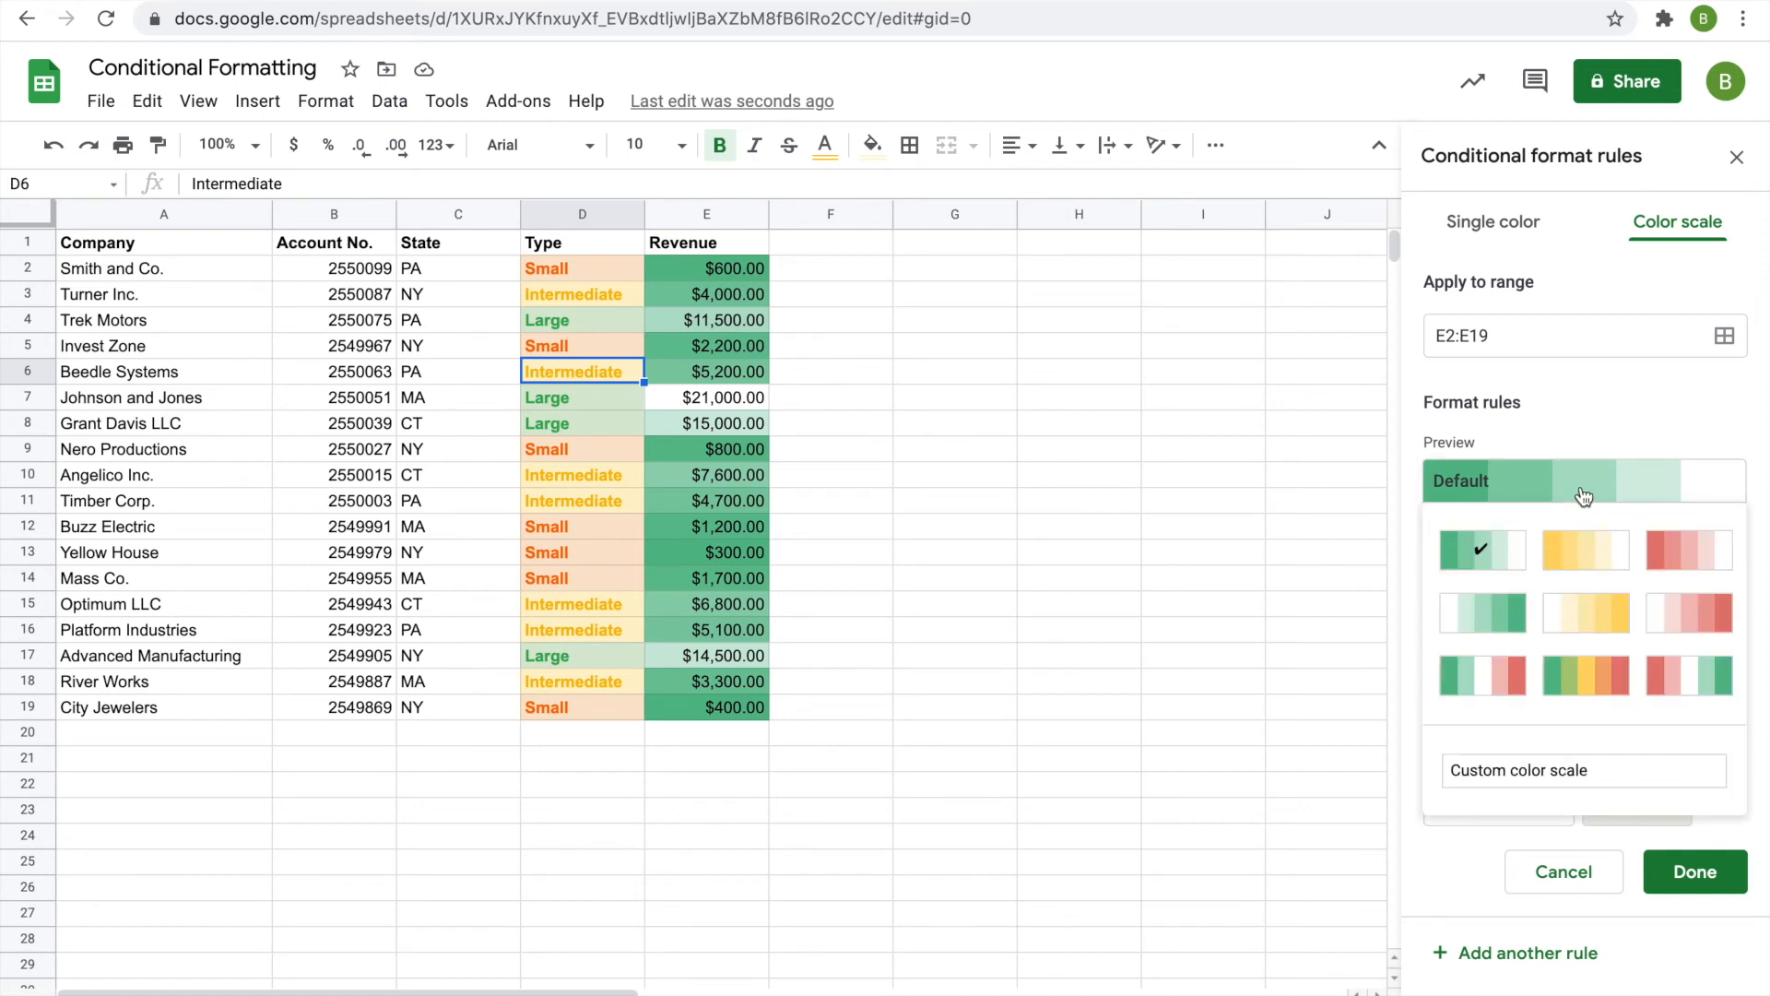
{"action": "left_click", "coordinate": [1460, 612]}
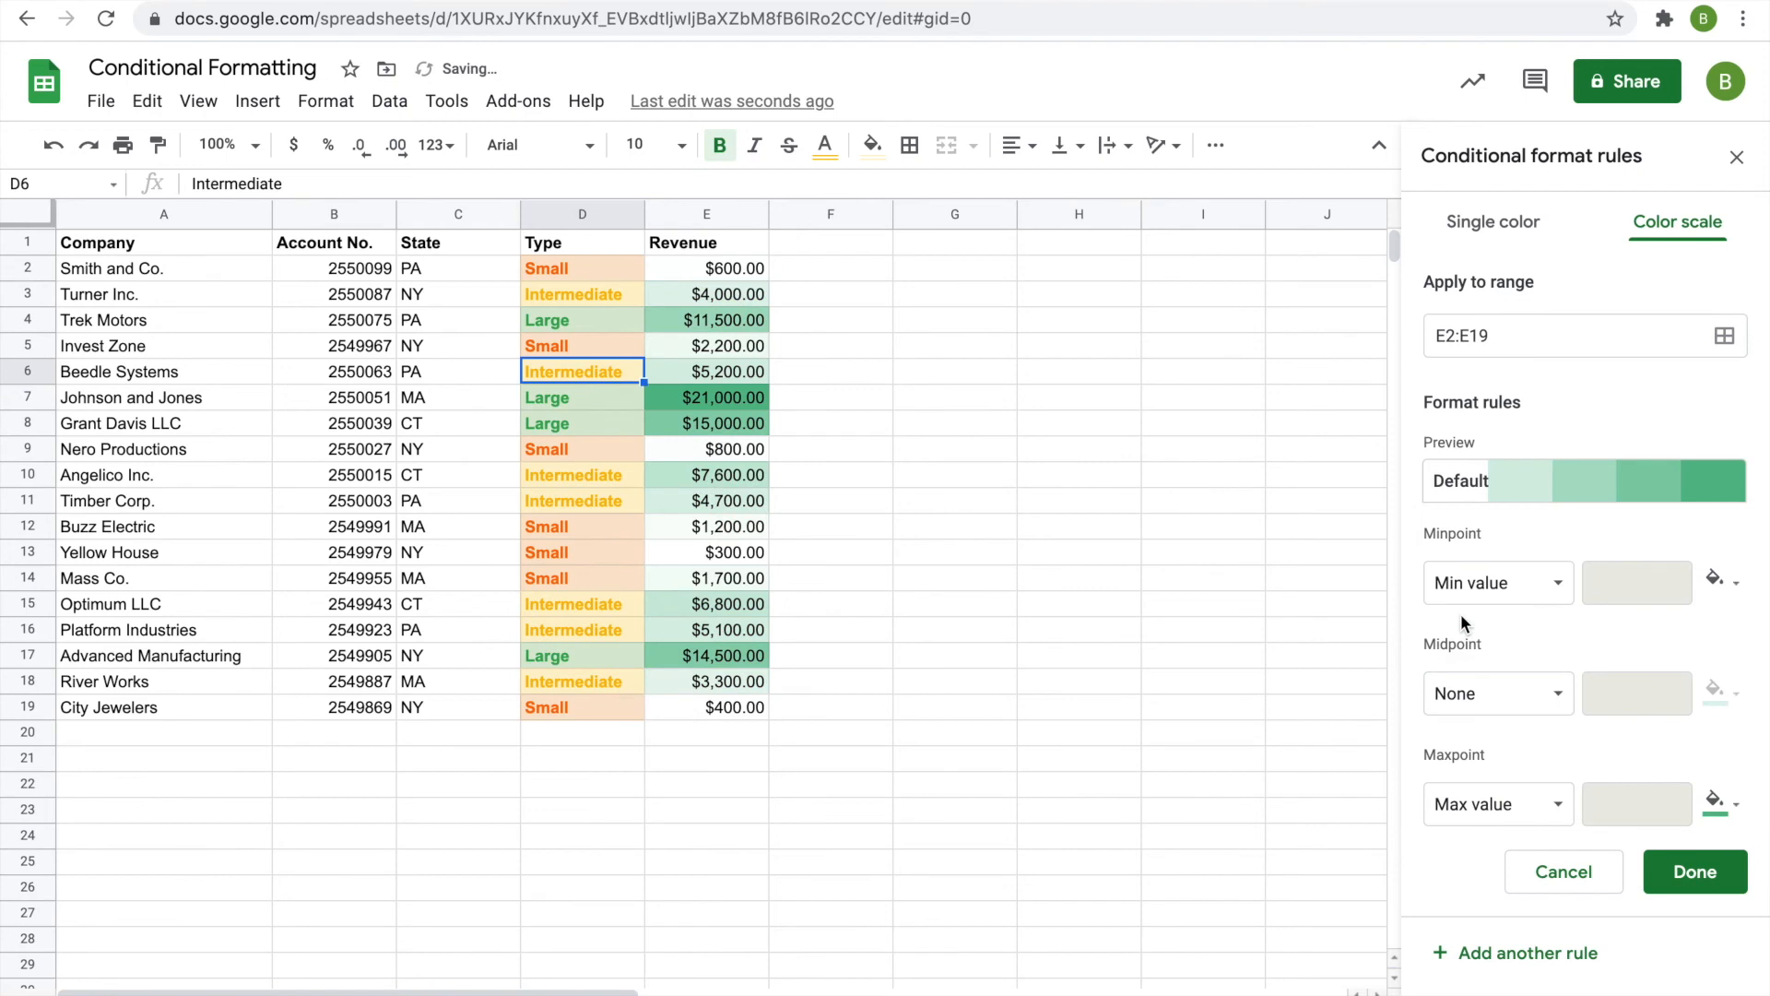
{"action": "left_click", "coordinate": [1675, 871]}
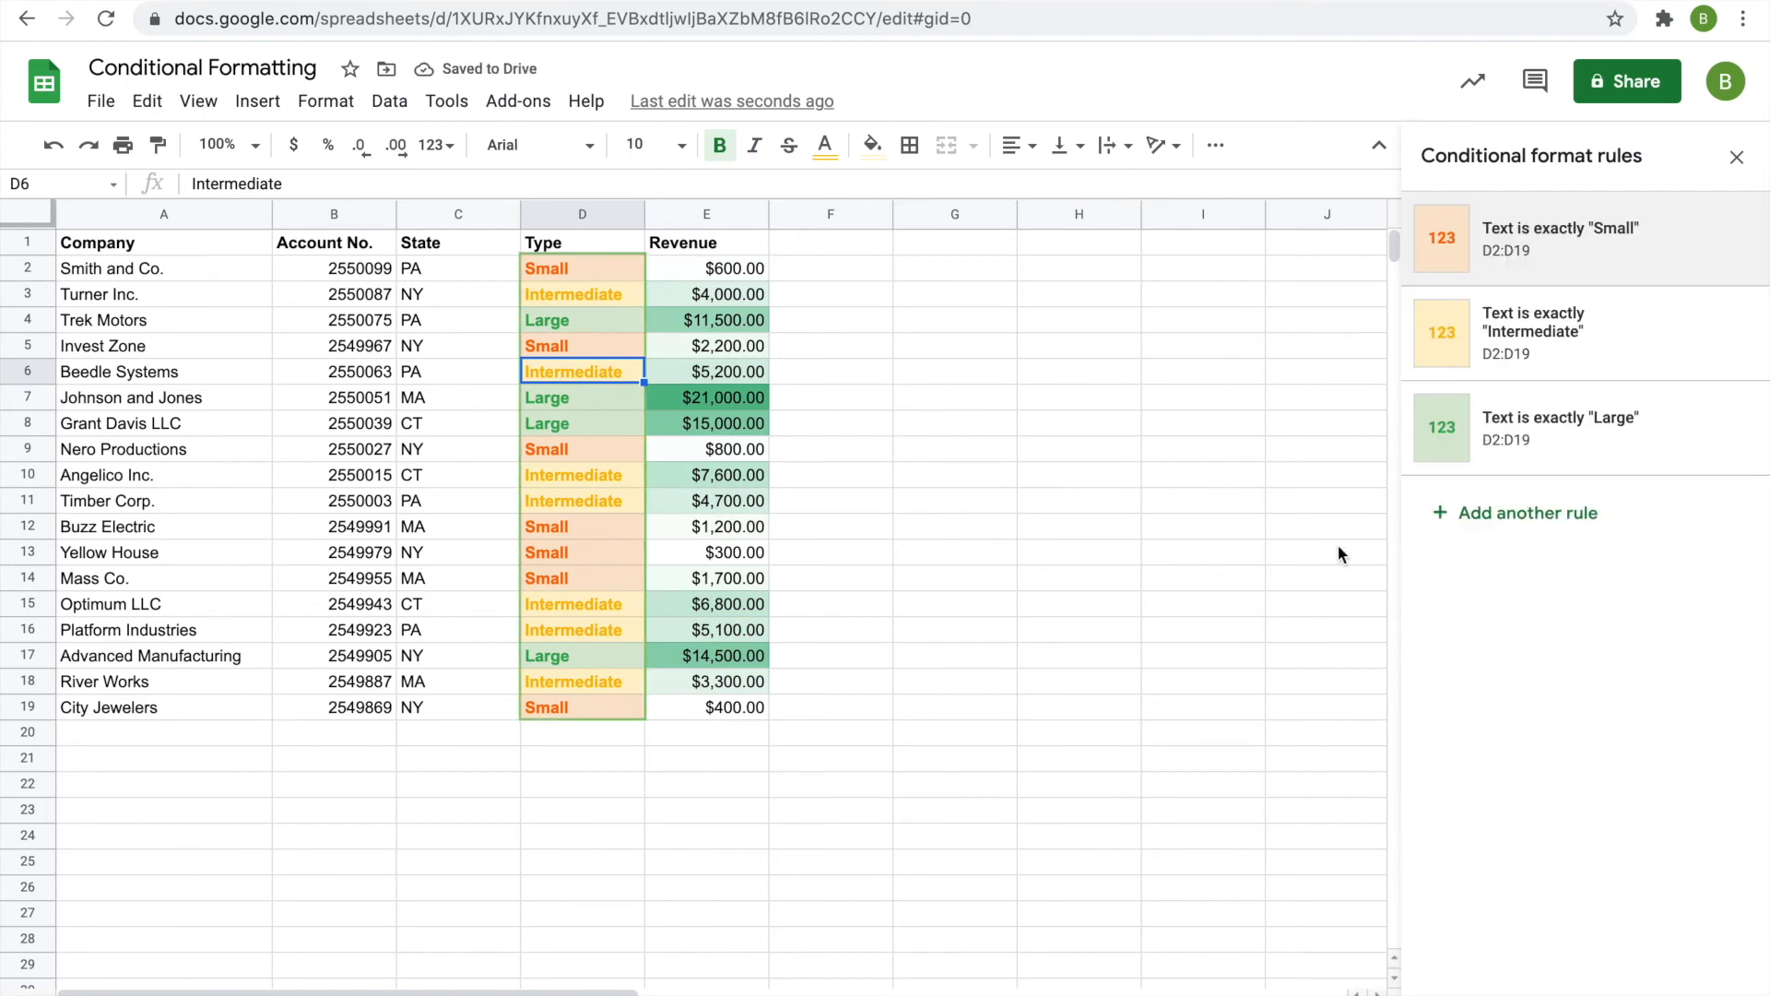
Step: Check the color scale shading in the Revenue column by inspecting cells E7 and E13
{"action": "left_click", "coordinate": [859, 433]}
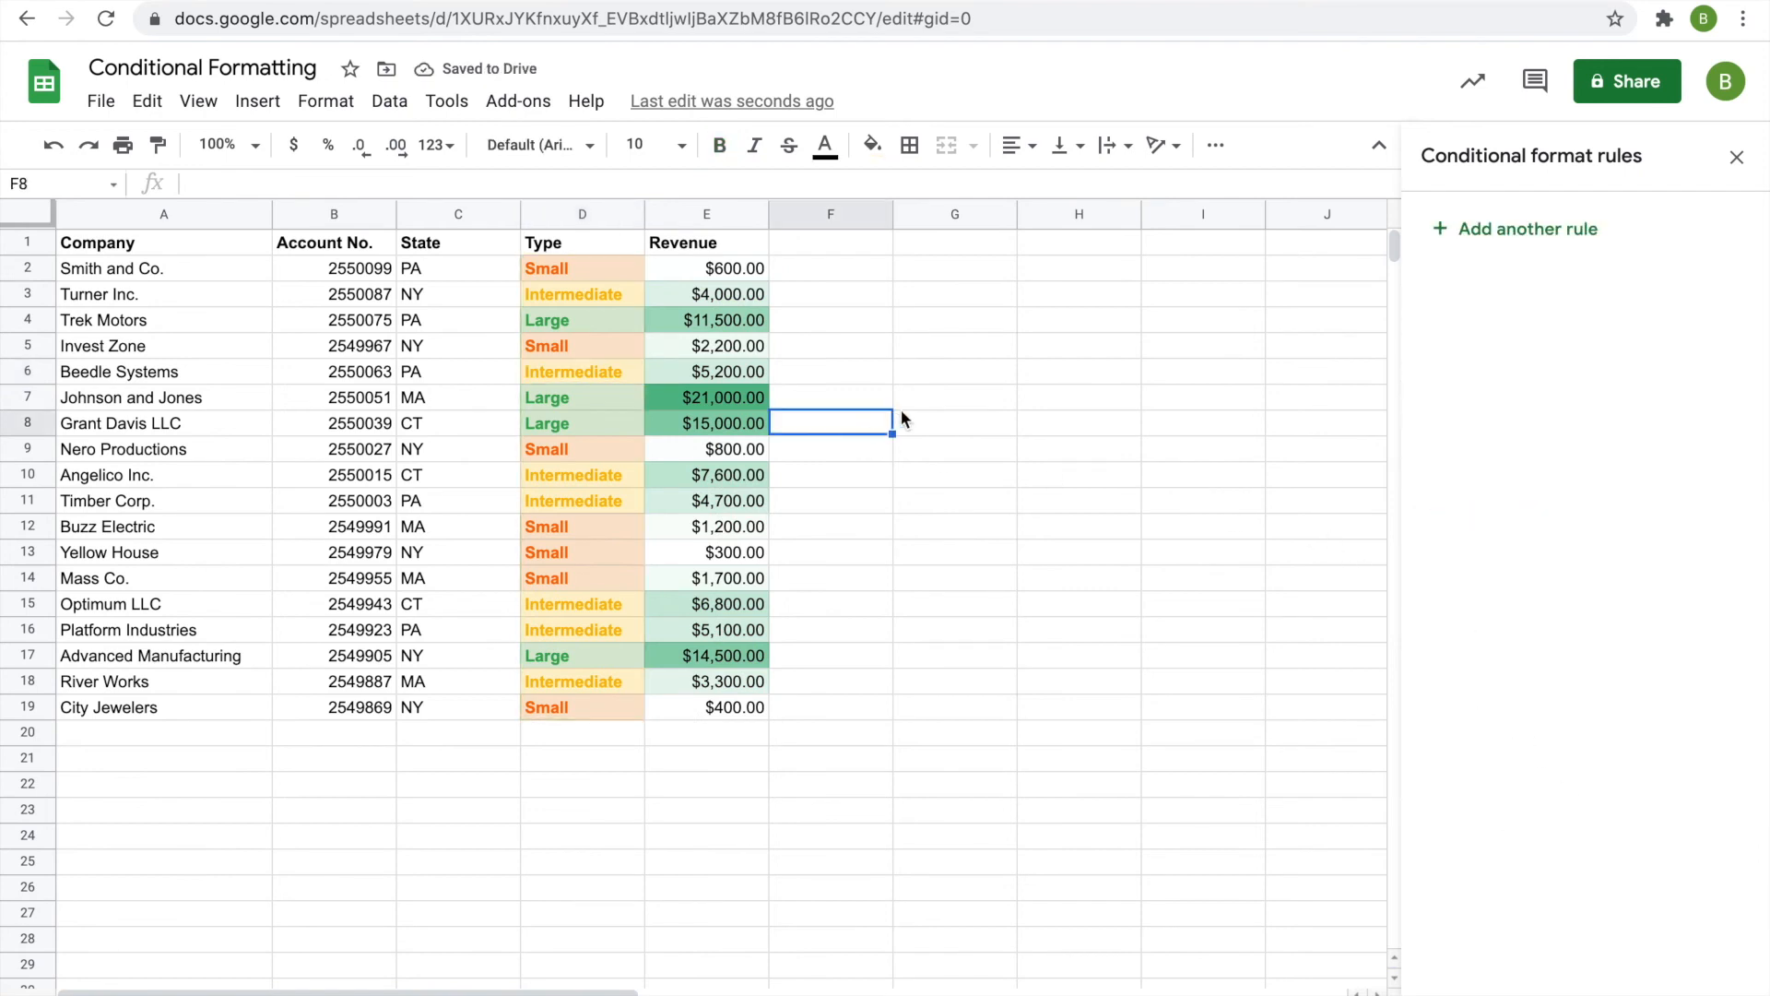
{"action": "left_click", "coordinate": [762, 397]}
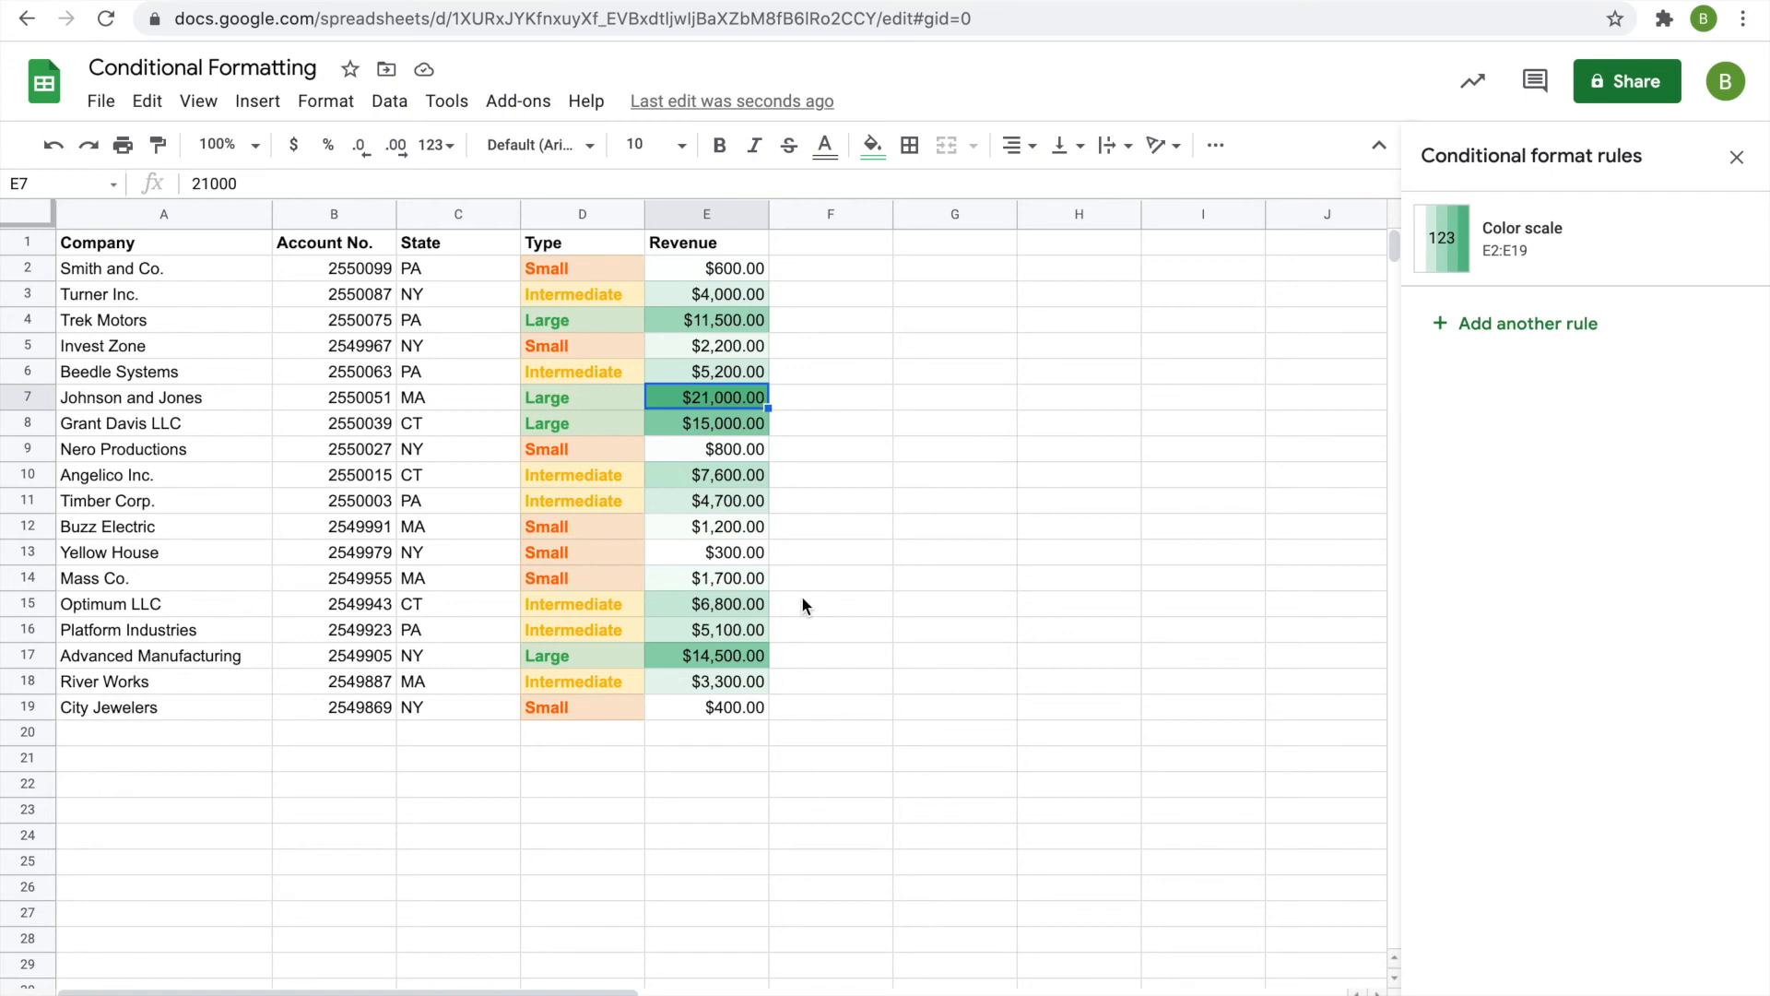
{"action": "left_click", "coordinate": [745, 546]}
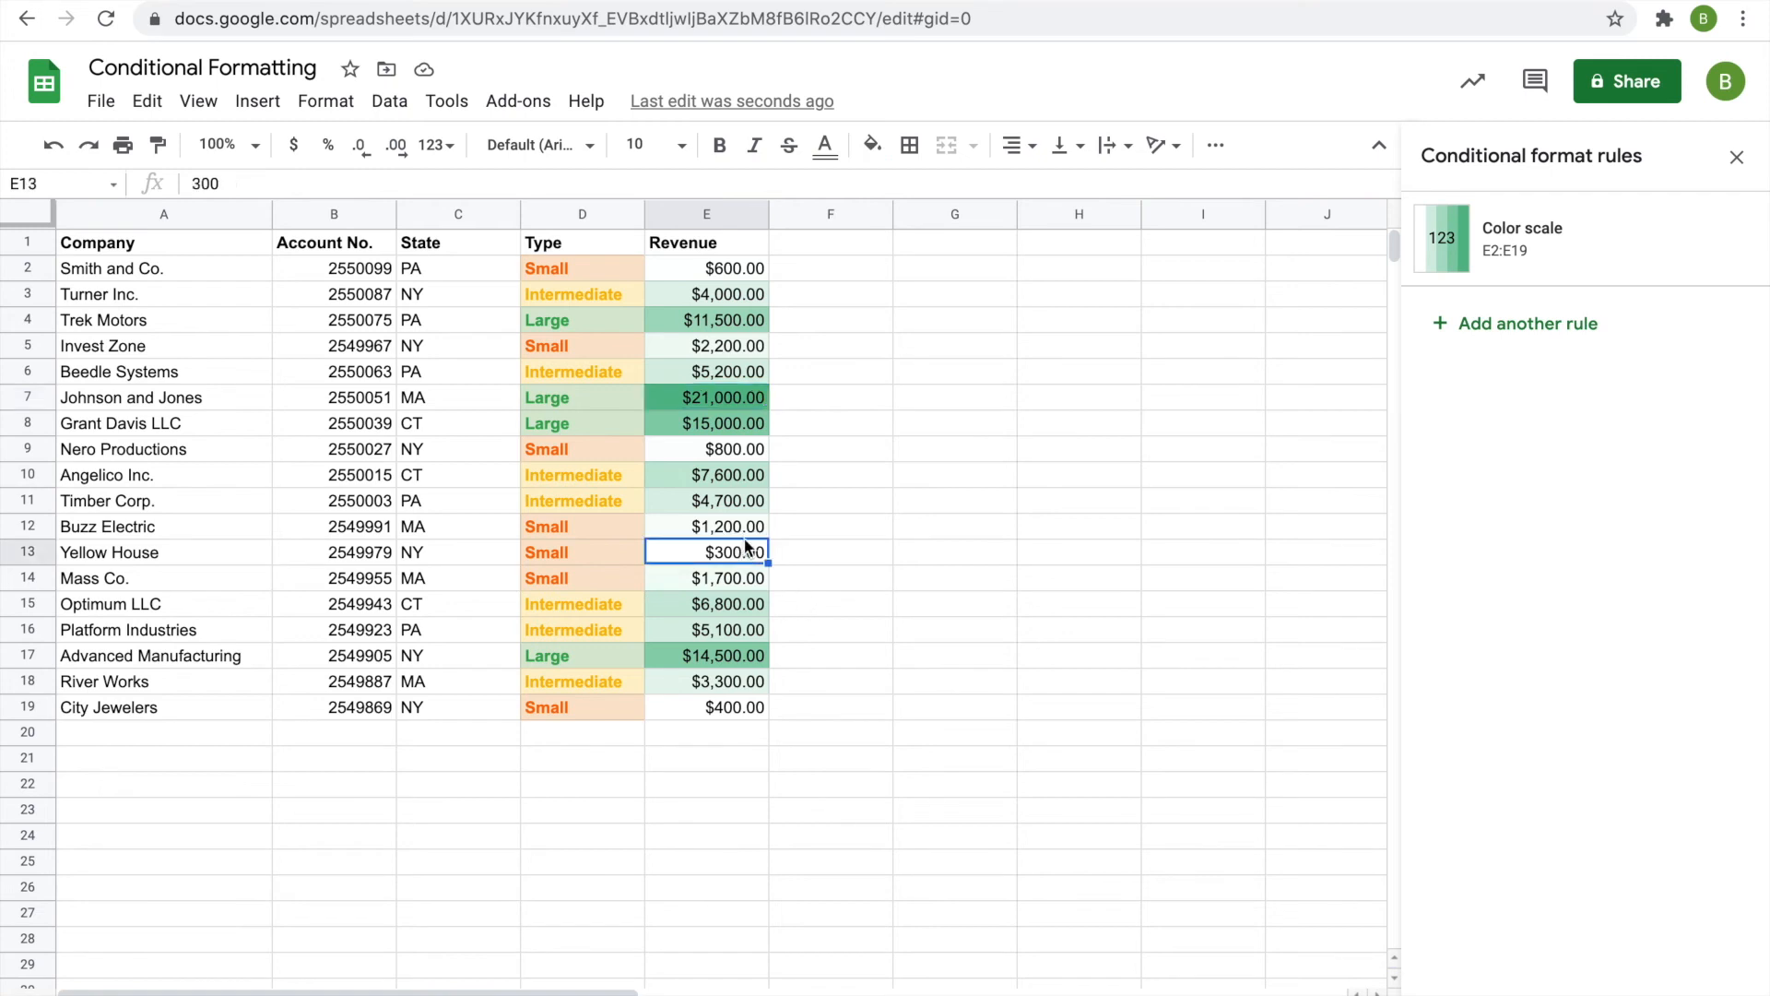